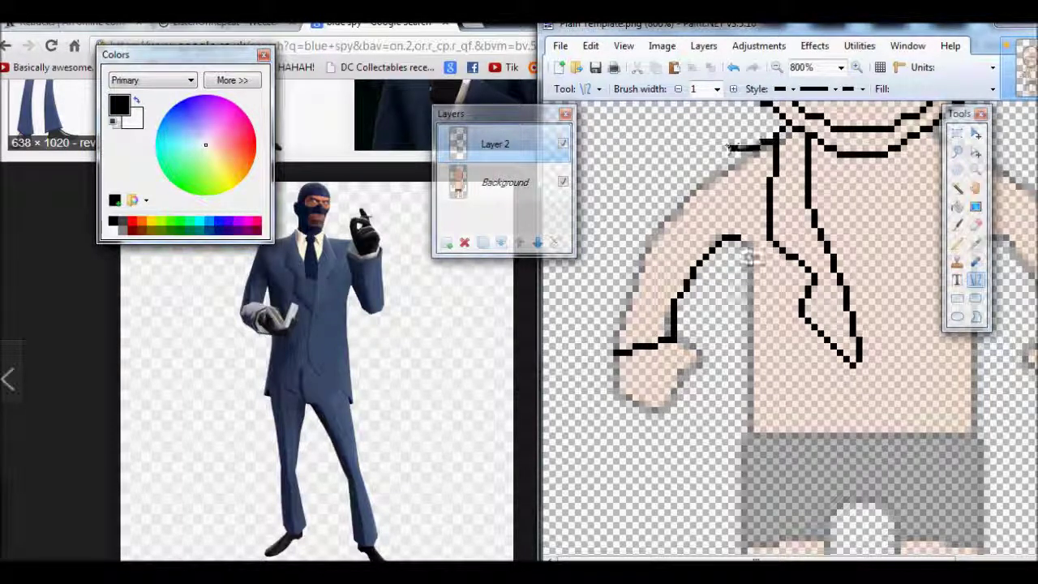
Step: Draw the shoulder seam on one arm and complete the black outline along the sleeve's outer edge on Layer 2
mouse_move(723, 161)
mouse_down()
mouse_move(753, 144)
mouse_move(744, 239)
mouse_up()
click(599, 88)
click(608, 165)
click(505, 181)
mouse_move(614, 349)
mouse_down()
mouse_move(643, 220)
mouse_move(683, 192)
mouse_up()
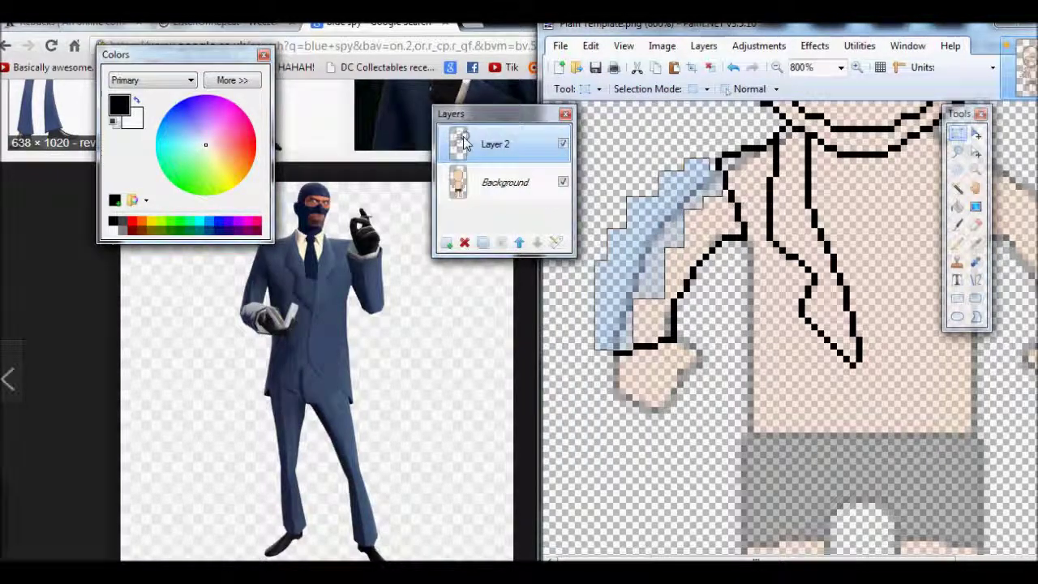
click(957, 188)
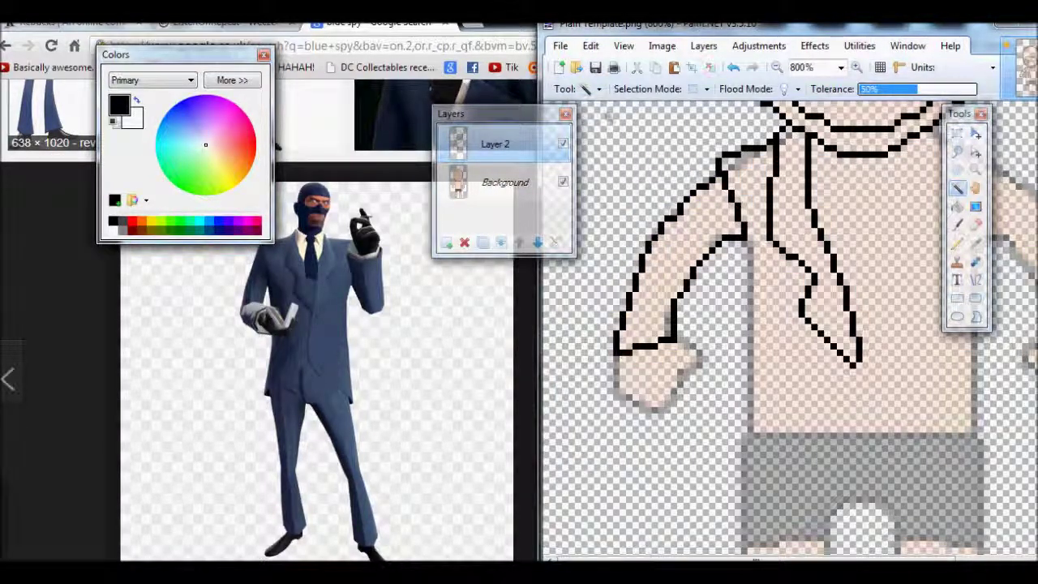
click(598, 88)
click(596, 343)
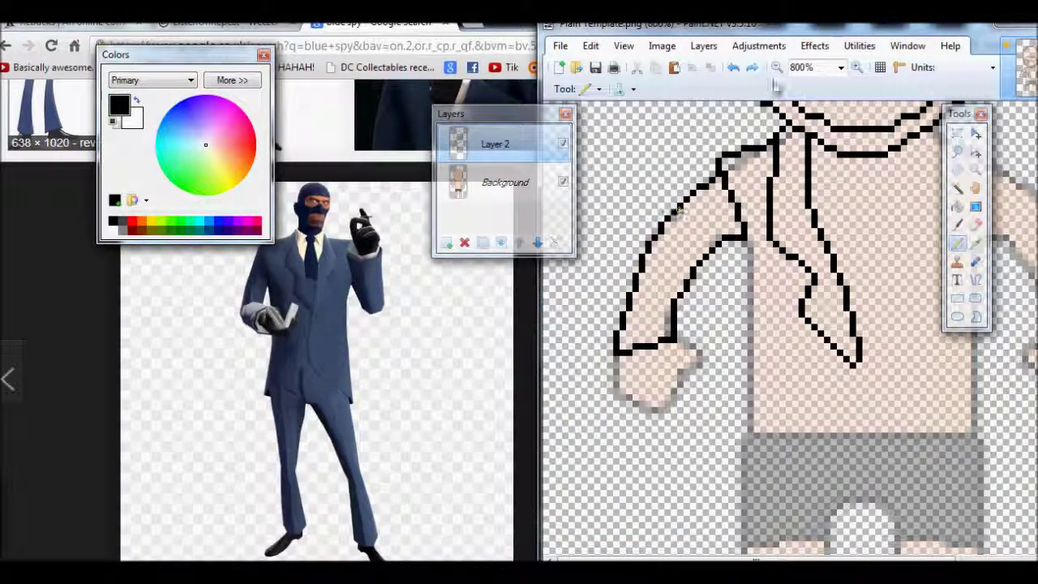
Step: Draw one half of the lower jacket with 1-pixel lines: side edge, centre front edge and curved hem over the shorts
click(599, 89)
click(599, 432)
drag(747, 240, 738, 526)
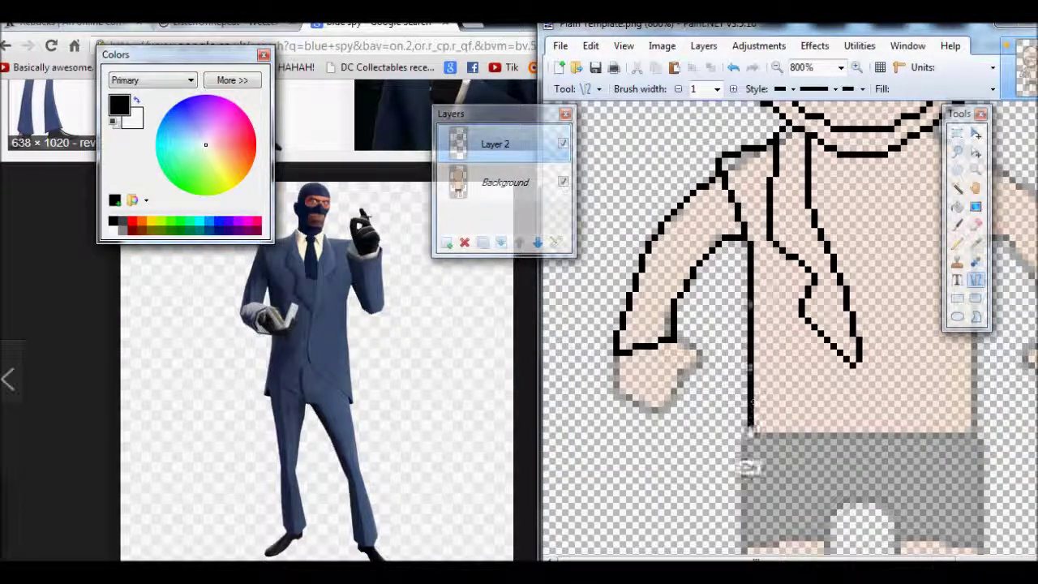
scroll(734, 484, down, 1)
mouse_move(766, 463)
mouse_down()
mouse_move(868, 382)
mouse_move(848, 369)
mouse_up()
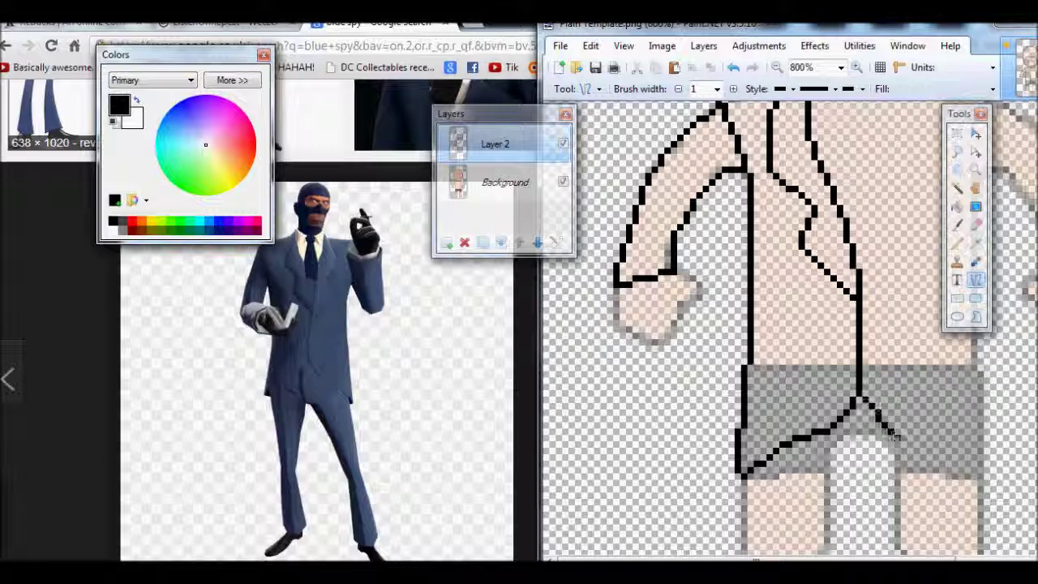
Step: Mirror the lower jacket outline onto the opposite half of the figure
click(598, 89)
click(613, 130)
drag(707, 317, 845, 498)
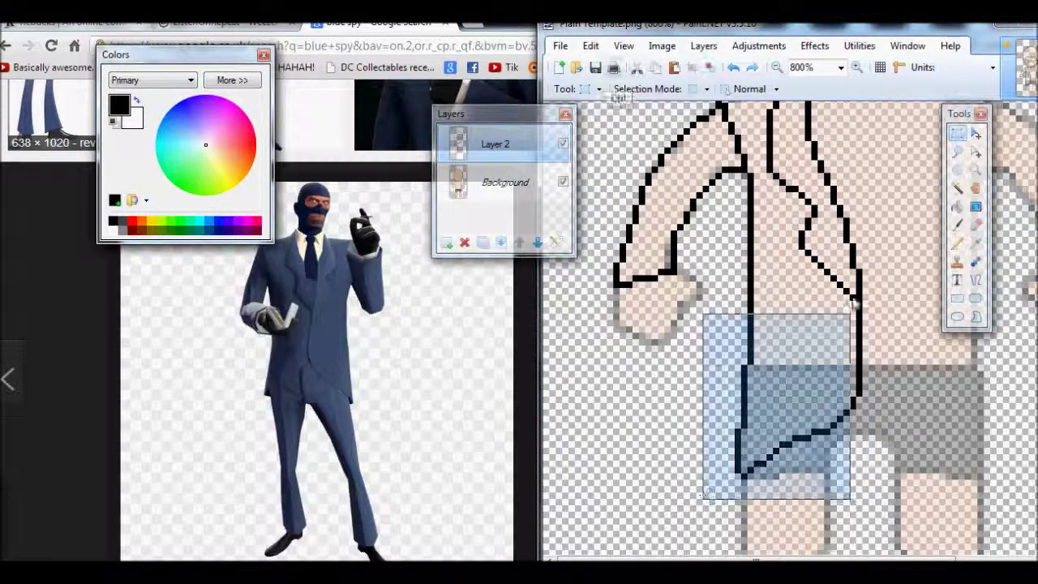
key(ctrl+z)
click(598, 89)
click(601, 429)
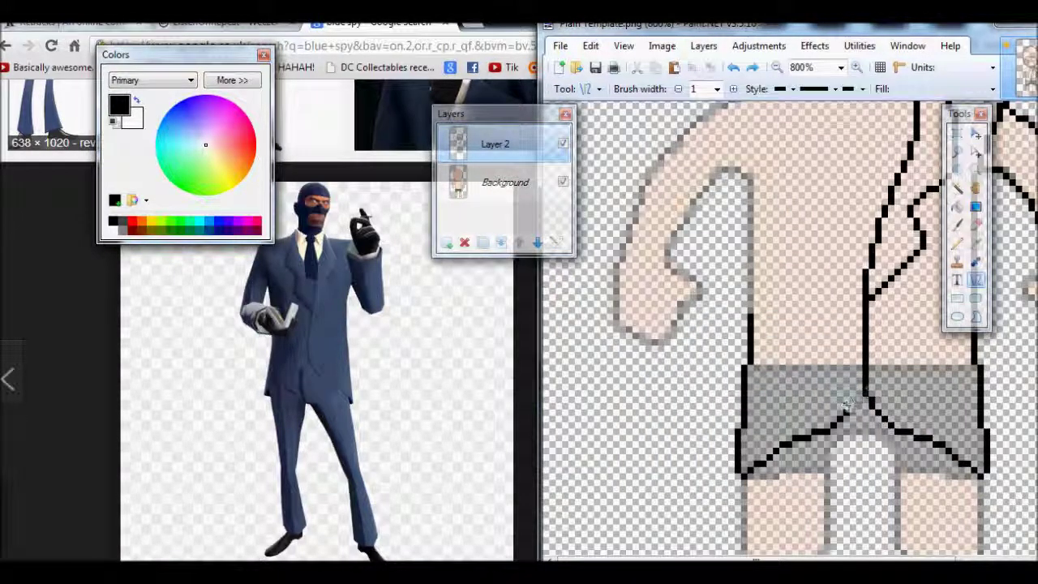
Step: Copy the outlined sleeve, shoulder and lapel, and mirror them horizontally onto the other half of the jacket
click(599, 88)
click(613, 128)
key(ctrl+minus)
key(ctrl+minus)
key(ctrl+minus)
drag(639, 168, 754, 328)
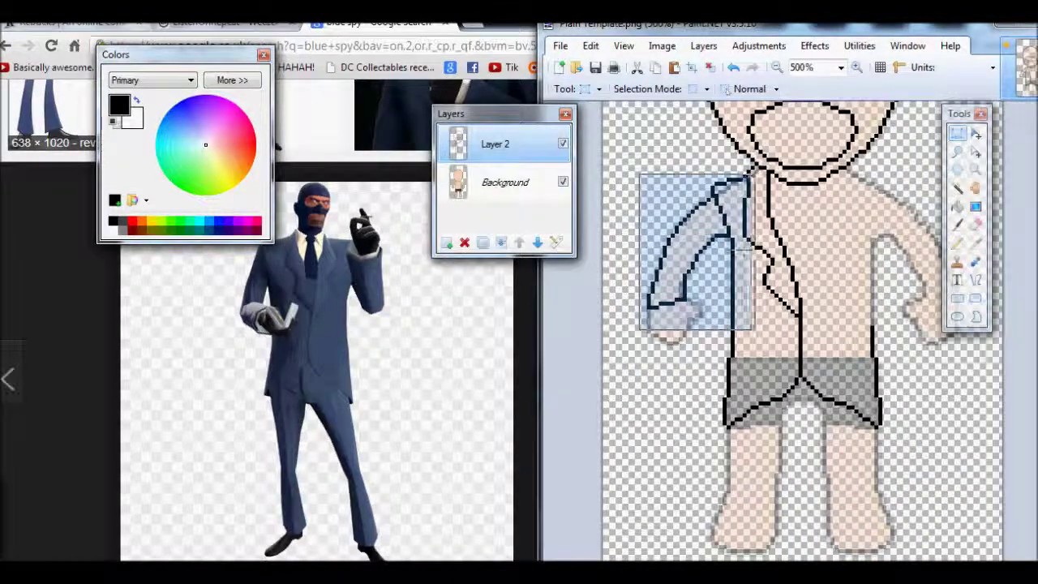
key(ctrl+c)
key(ctrl+v)
click(661, 45)
click(695, 123)
Step: Draw the curved inner lapel edge from the neck down to the jacket's closing point using the Line / Curve tool
key(o)
scroll(799, 308, up, 4)
scroll(778, 276, down, 3)
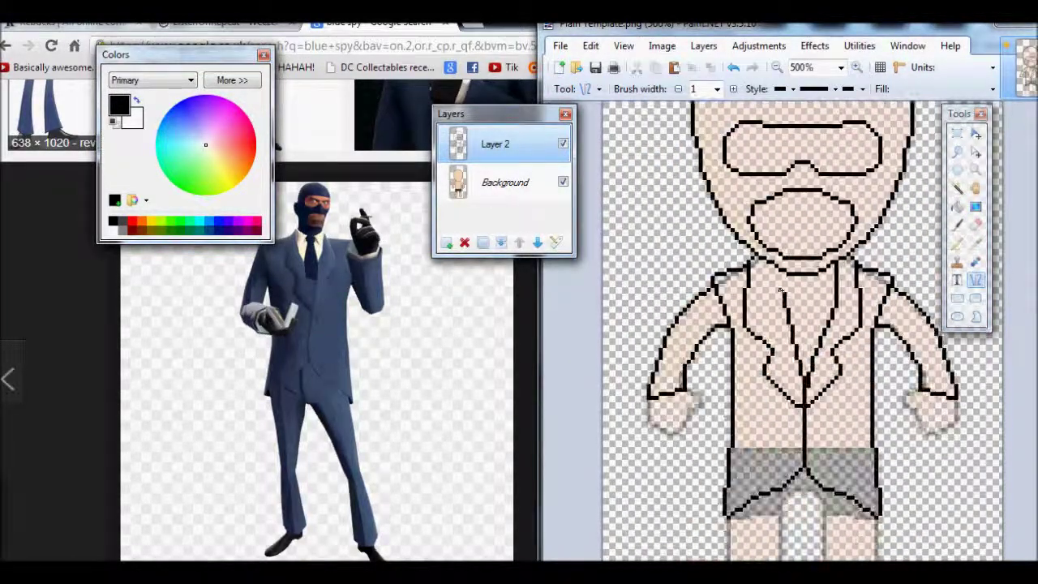
key(ctrl+plus)
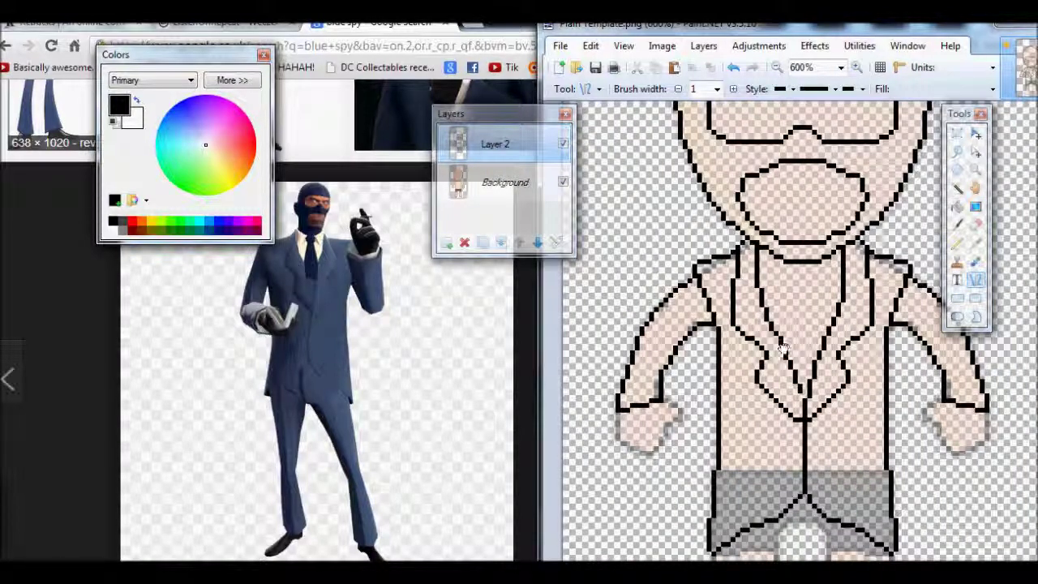
Step: Erase the shoulder seam between sleeve and jacket, and reuse the cleaned sleeve for the opposite arm
click(588, 89)
click(614, 127)
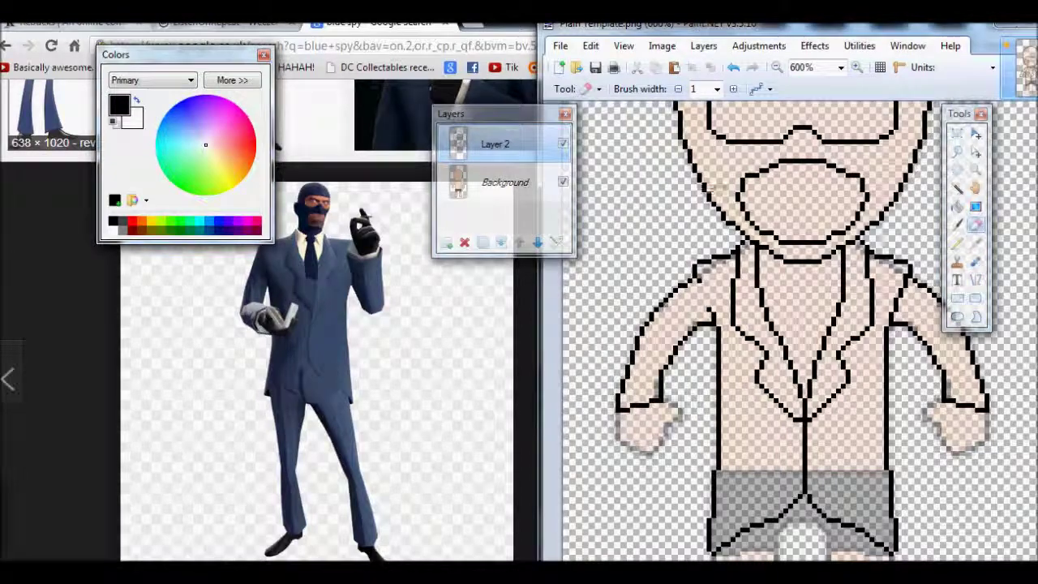
drag(654, 278, 695, 452)
key(m)
key(ctrl+0)
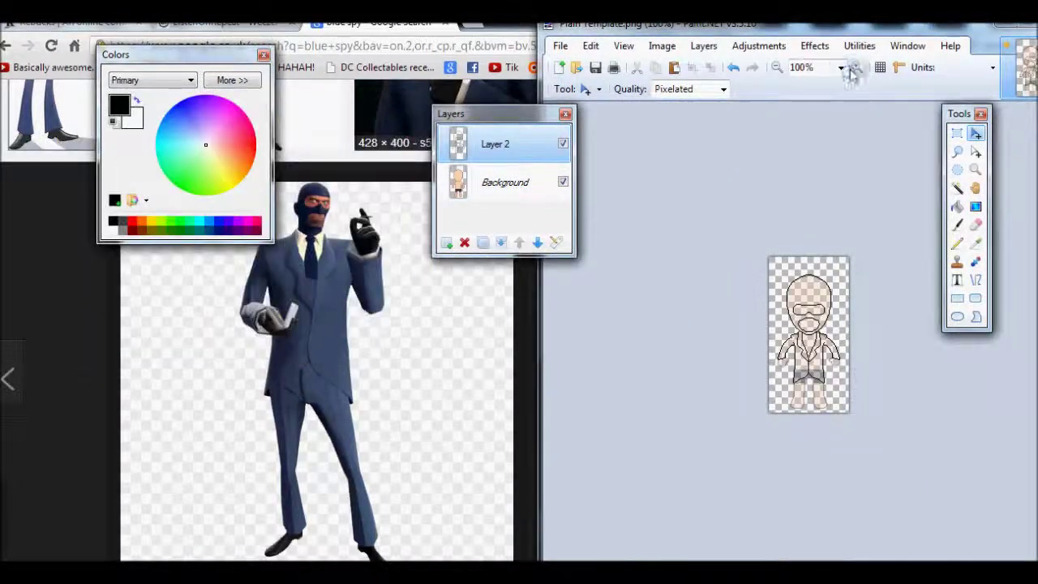
Step: Draw a shirt collar flap below the neck and the waistcoat lines across the bottom of the jacket opening
click(857, 67)
click(588, 89)
click(600, 431)
scroll(819, 365, down, 2)
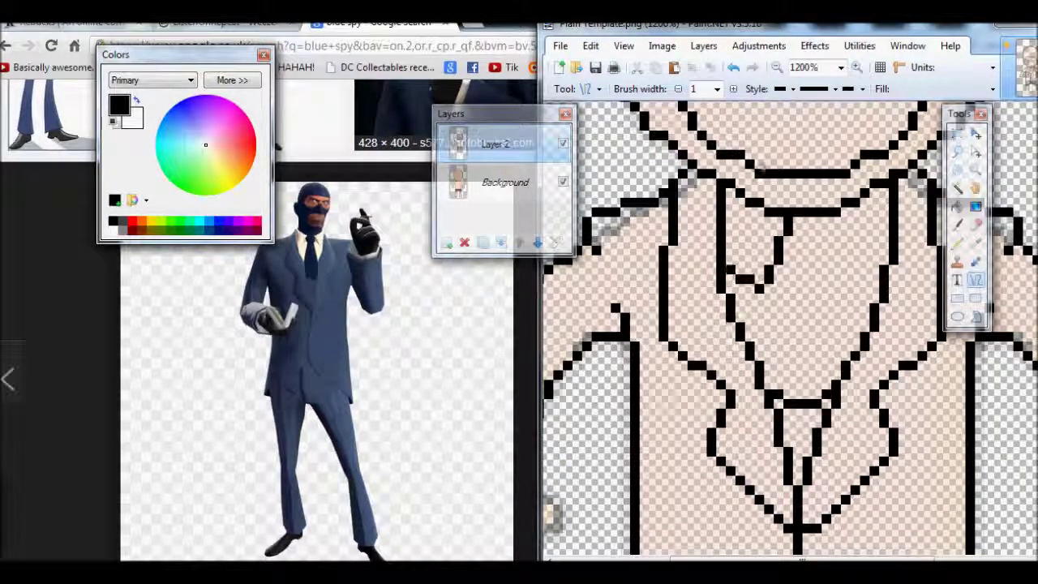
Step: Copy the collar flap and mirror it horizontally onto the other side of the neck
key(s)
click(662, 46)
click(695, 122)
click(588, 89)
click(600, 431)
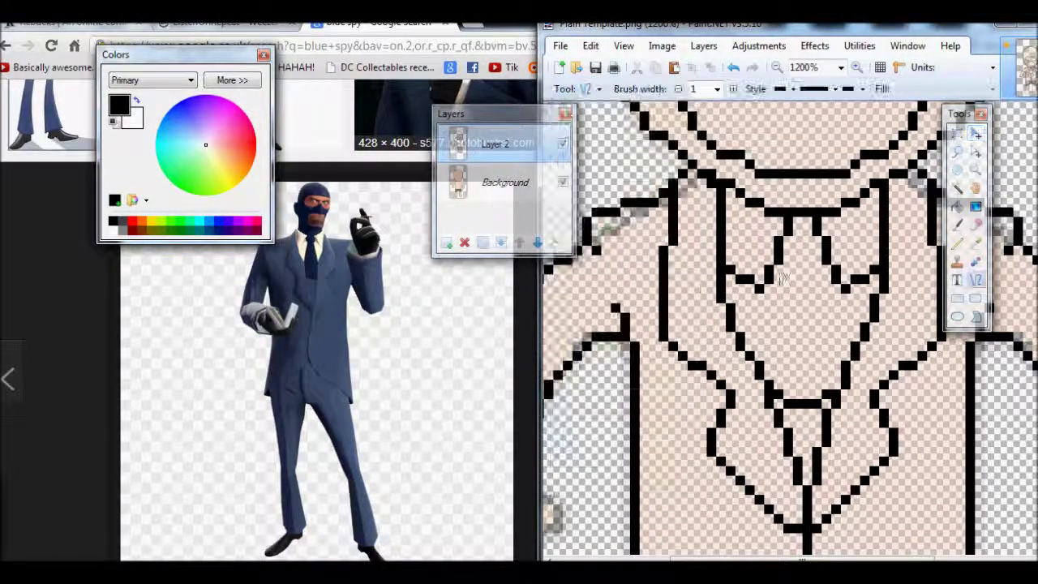
Step: Draw the lower edge of the tie knot and the tie's side edges between the collar flaps and waistcoat
drag(821, 290, 786, 290)
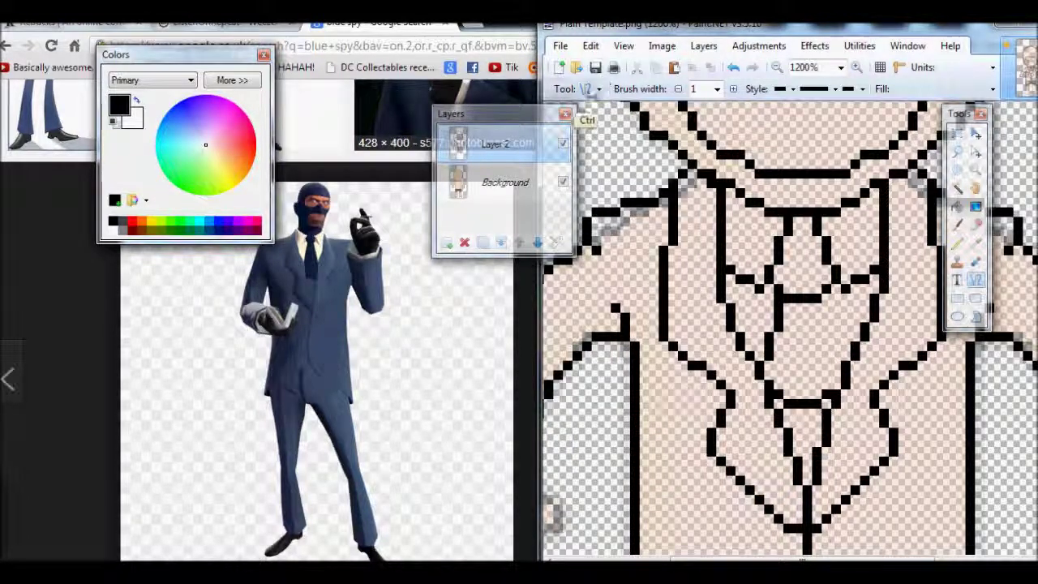
key(ctrl+z)
key(m)
click(776, 68)
click(776, 68)
click(857, 68)
click(857, 67)
Step: Outline the hand below one sleeve and tidy the pixels at the corners of its cuff
click(590, 89)
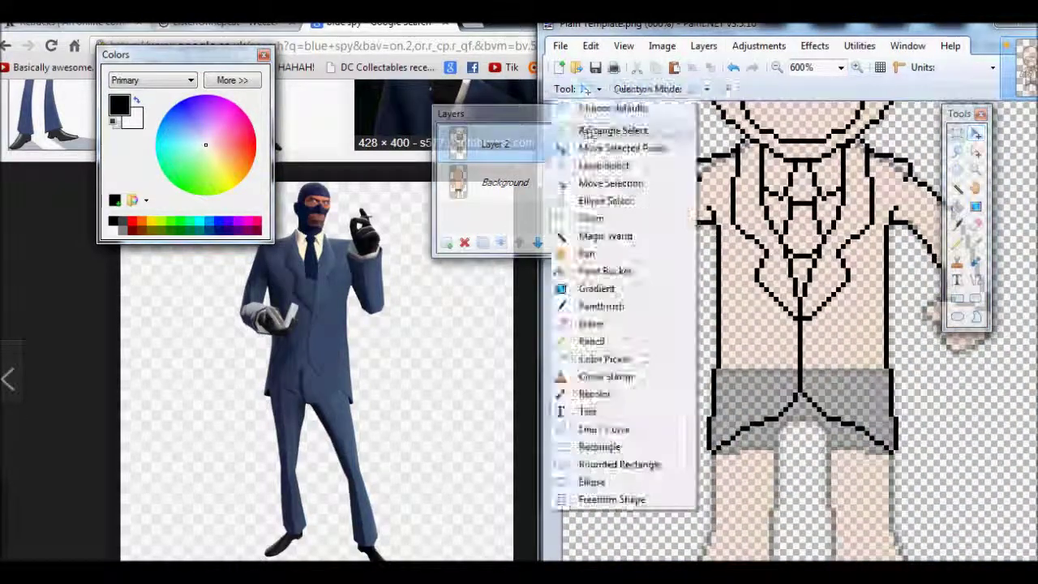
click(613, 130)
drag(598, 317, 638, 365)
key(m)
key(s)
key(ctrl+z)
key(o)
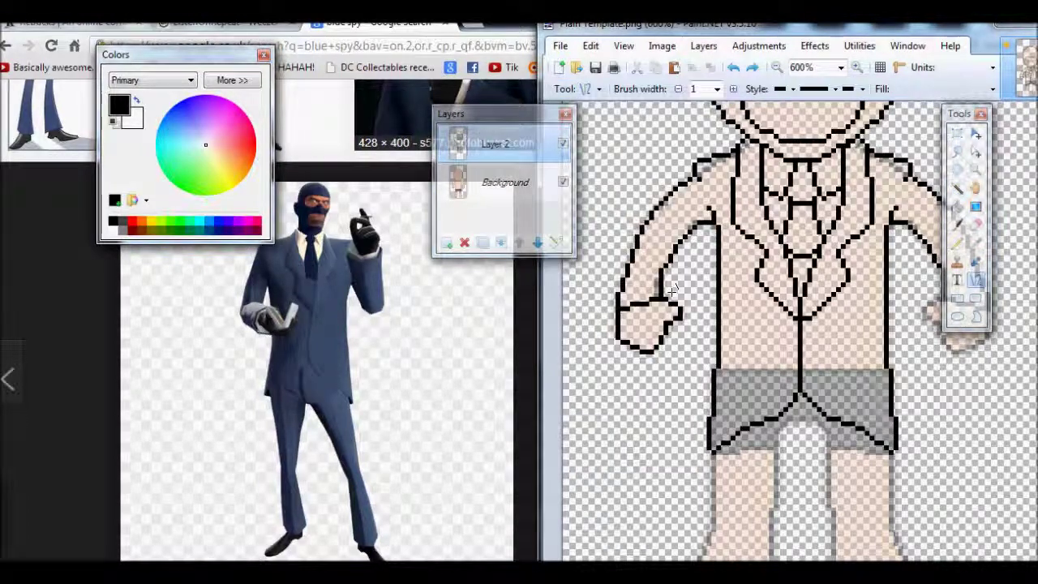
key(k)
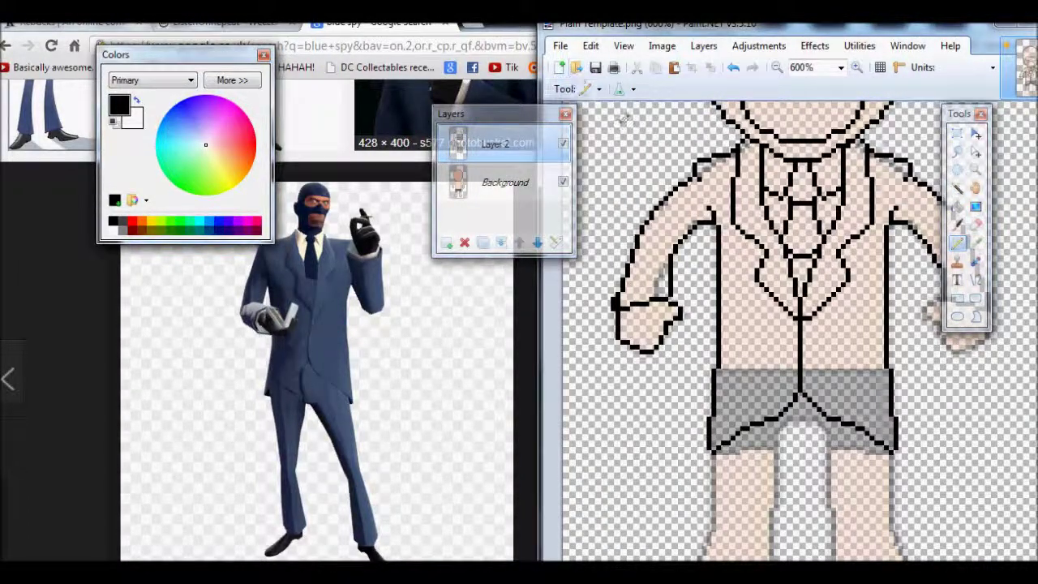
key(e)
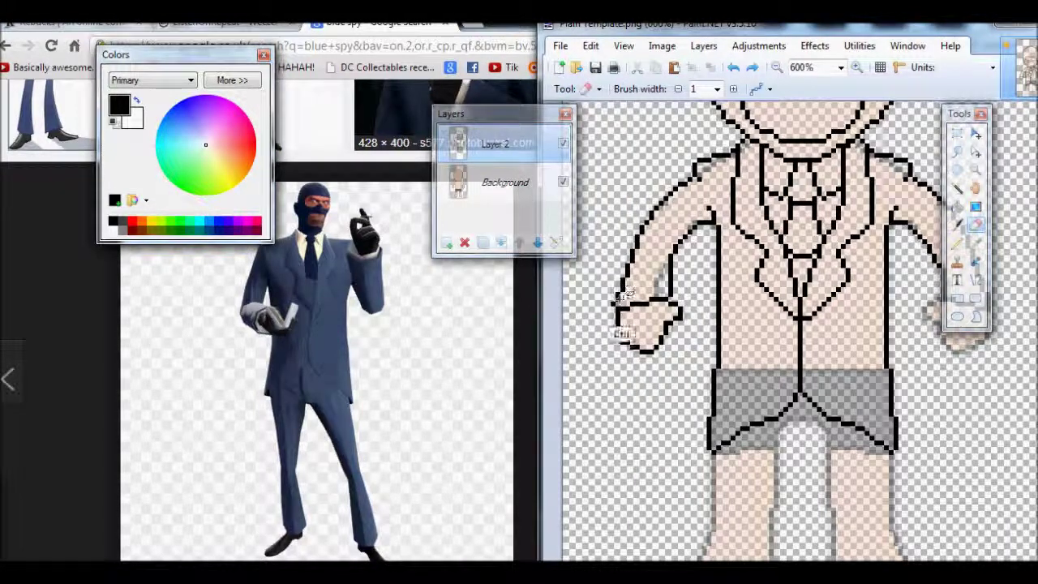
Step: Copy the finished hand and cuff outline and mirror it horizontally onto the other arm
key(s)
drag(588, 214, 685, 333)
click(661, 46)
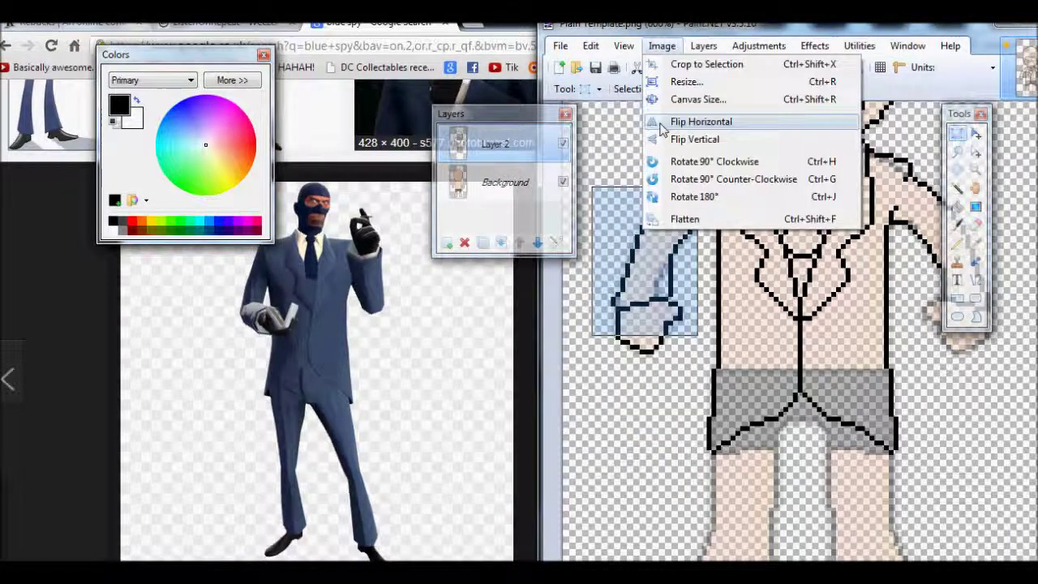
click(690, 135)
key(m)
key(s)
click(661, 46)
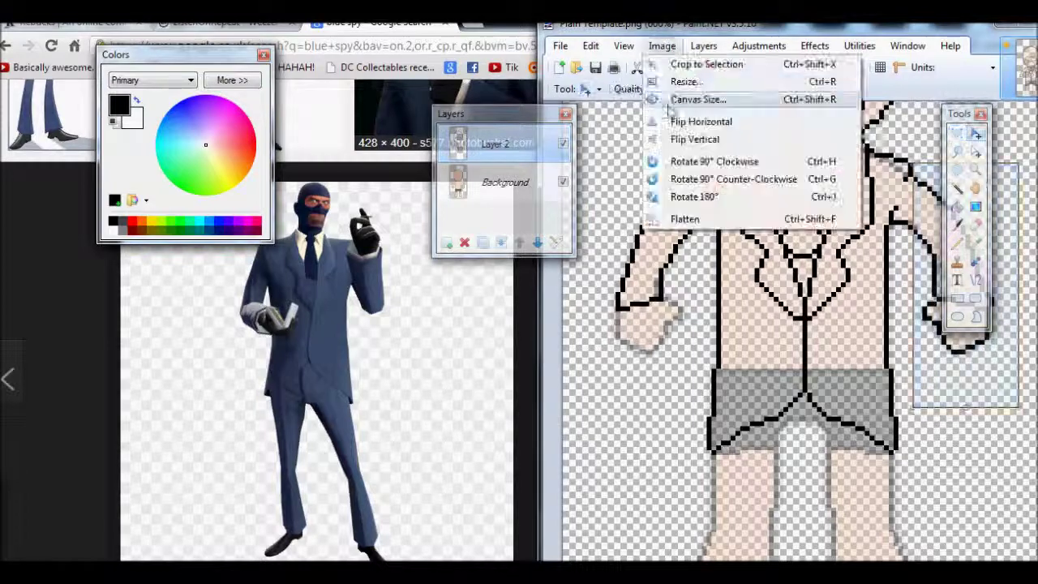
click(673, 118)
key(m)
Step: Extend the meeting point of the lapels on the jacket front into a sharper tip
click(586, 89)
click(572, 435)
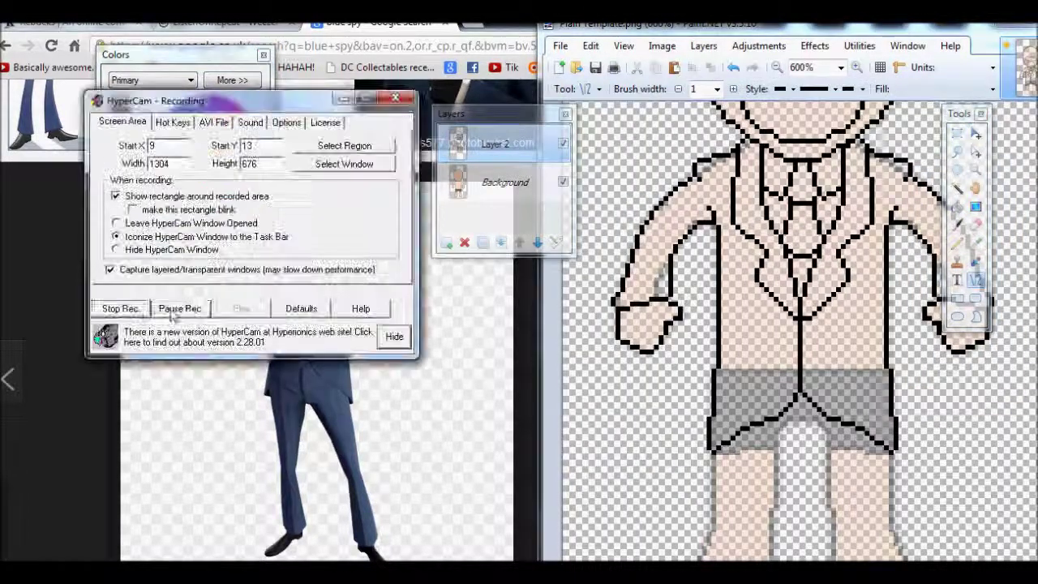
scroll(969, 339, down, 3)
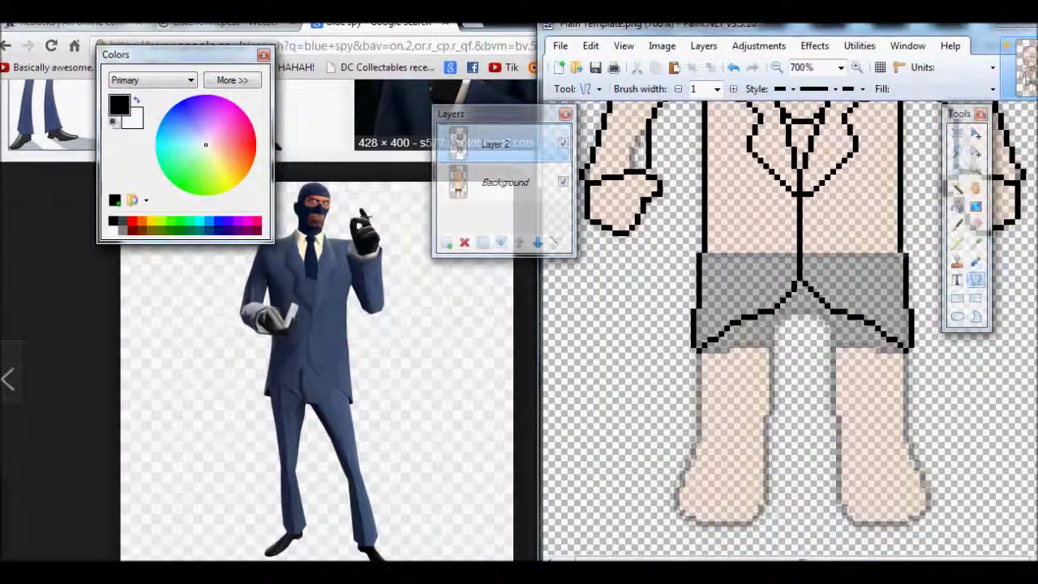
key(s)
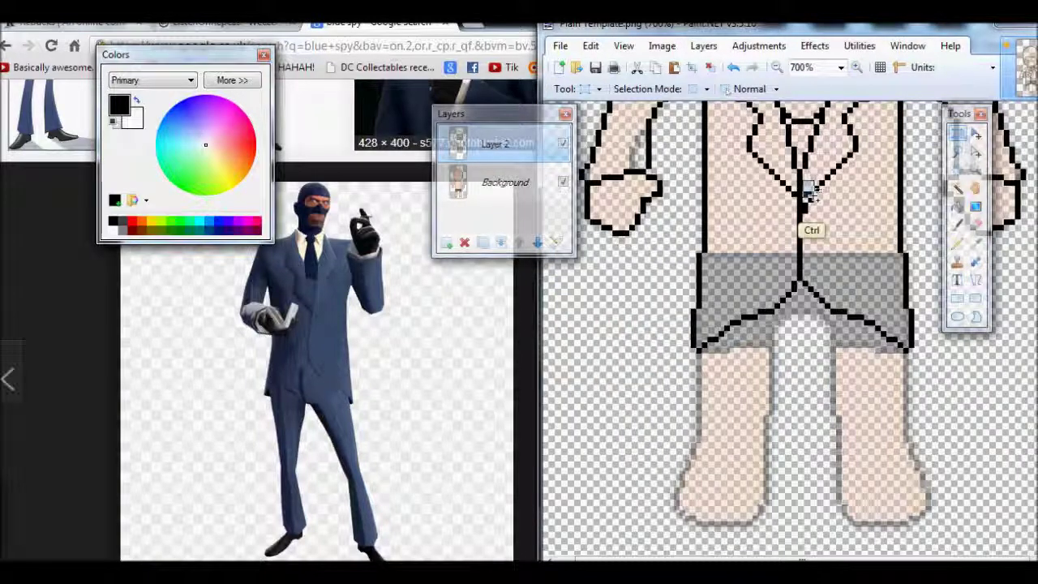
Step: Outline one trouser leg with its inner and outer edges, crotch line and hem above the foot
click(591, 88)
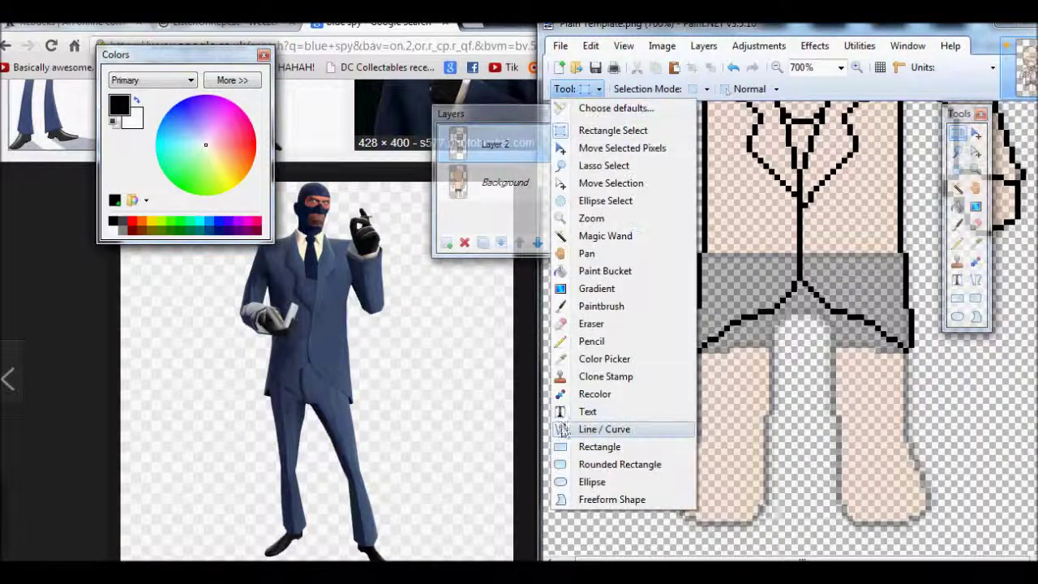
click(578, 430)
mouse_move(707, 466)
mouse_down()
mouse_move(781, 467)
mouse_move(777, 333)
mouse_up()
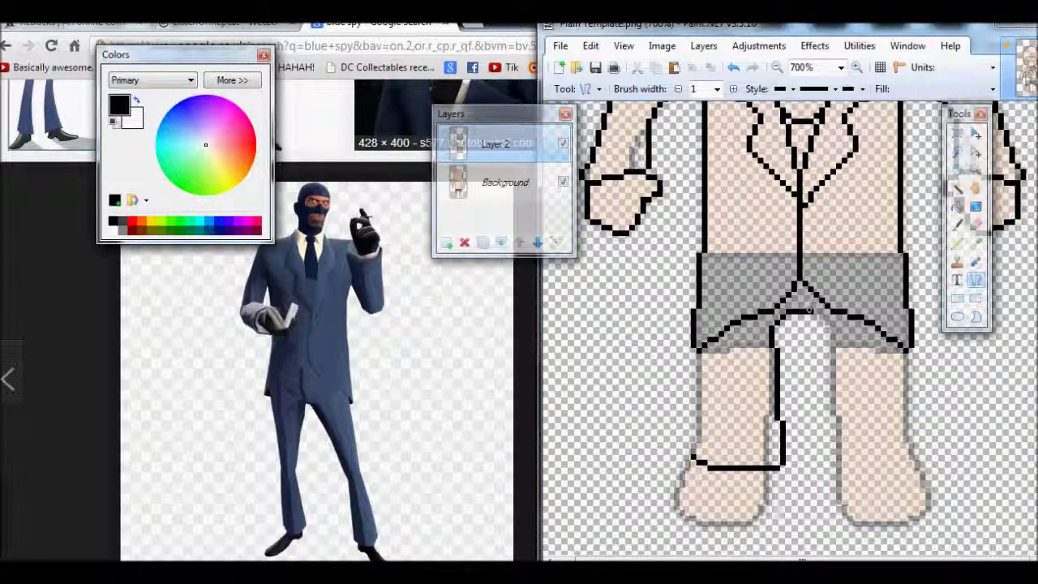
drag(695, 349, 696, 458)
Step: Copy the trouser leg outline and mirror it onto the other leg
key(s)
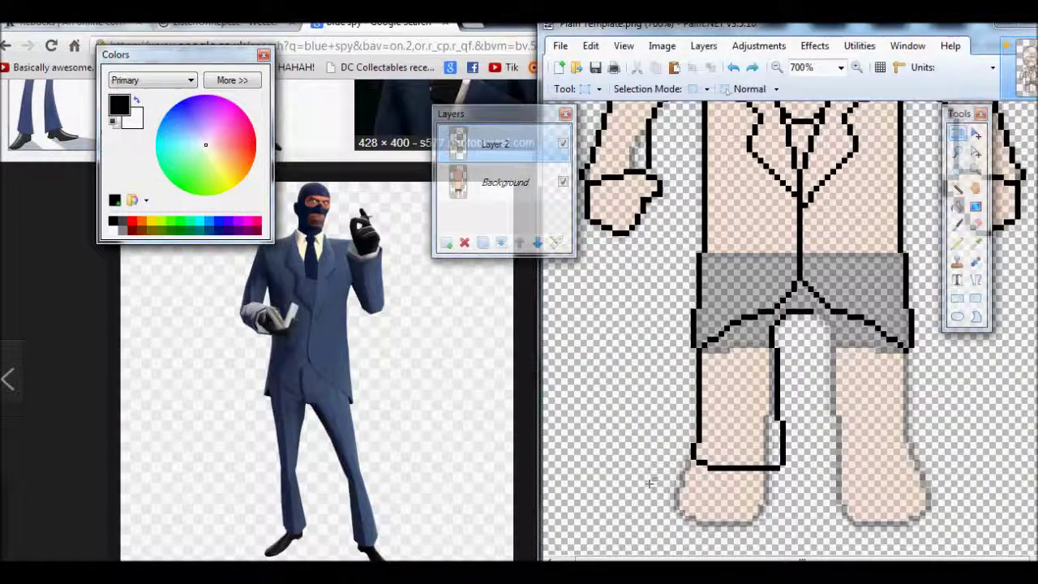
drag(643, 348, 779, 489)
key(m)
drag(713, 406, 845, 405)
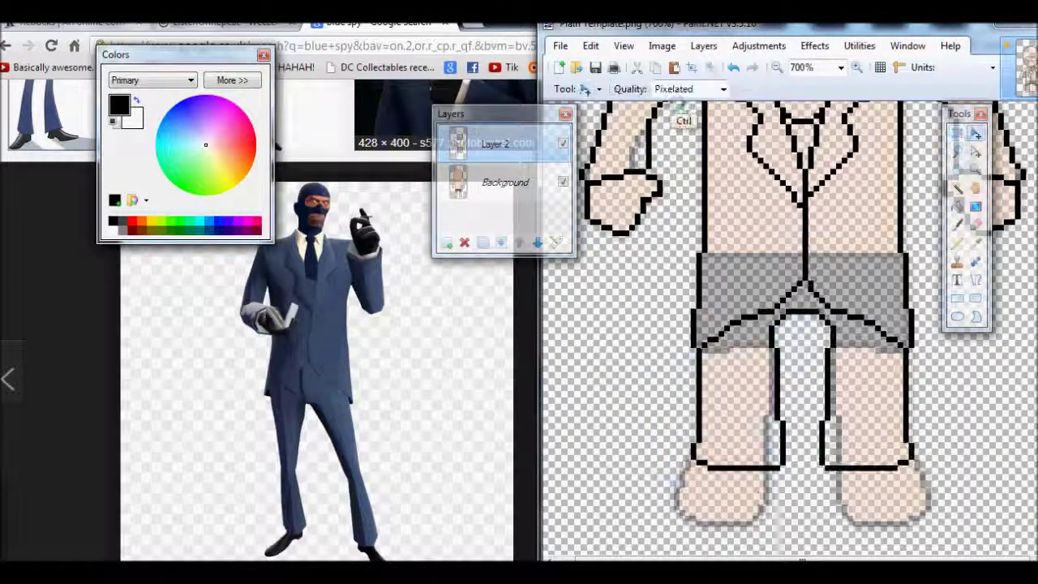
Step: Outline a pointed shoe around one foot and erase the surplus line by the heel
click(588, 90)
click(600, 428)
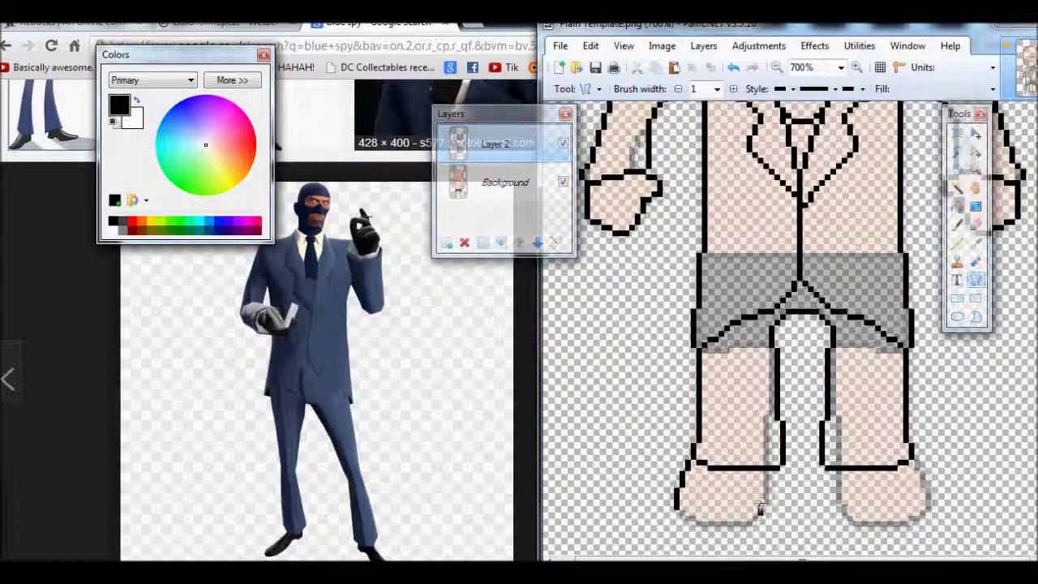
drag(702, 512, 683, 526)
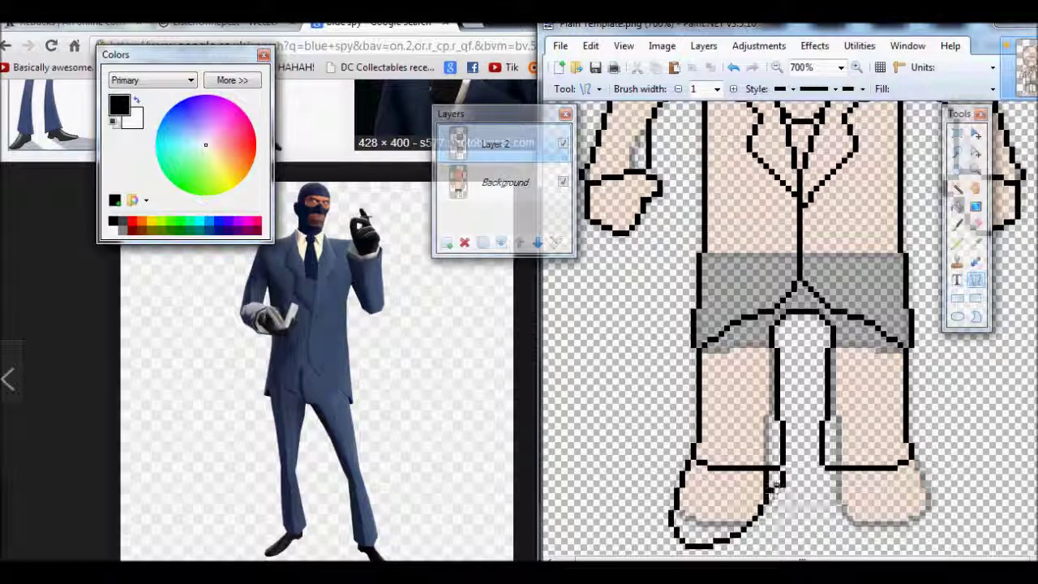
key(e)
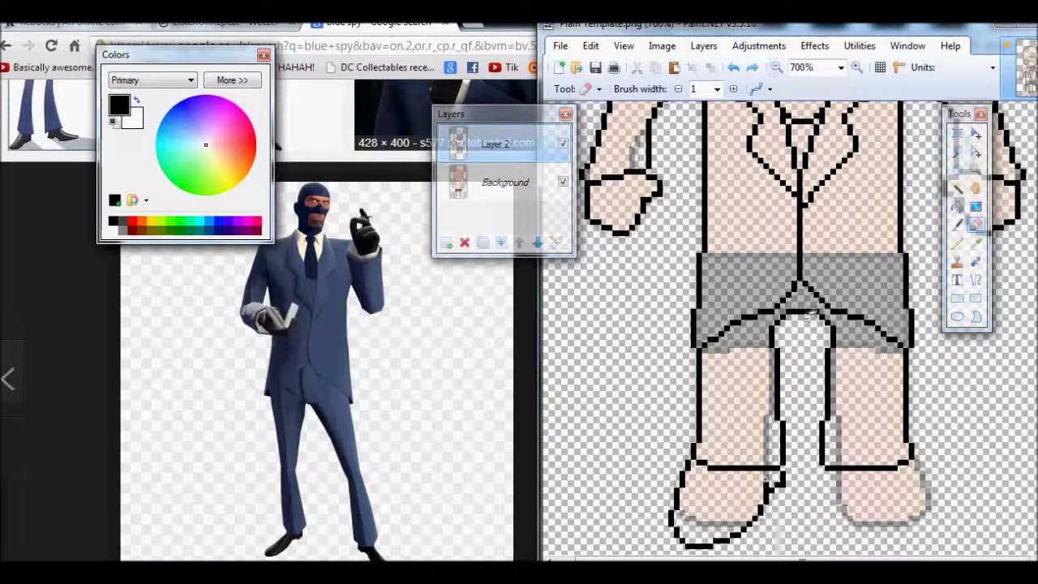
Step: Mirror the finished shoe outline onto the opposite foot
click(776, 67)
click(776, 68)
click(857, 68)
key(s)
click(662, 45)
key(Escape)
key(m)
click(857, 68)
click(776, 68)
click(856, 67)
click(776, 67)
Step: Draw a second line across each wrist with the Pencil to form the shirt cuffs
click(590, 89)
click(591, 324)
click(590, 89)
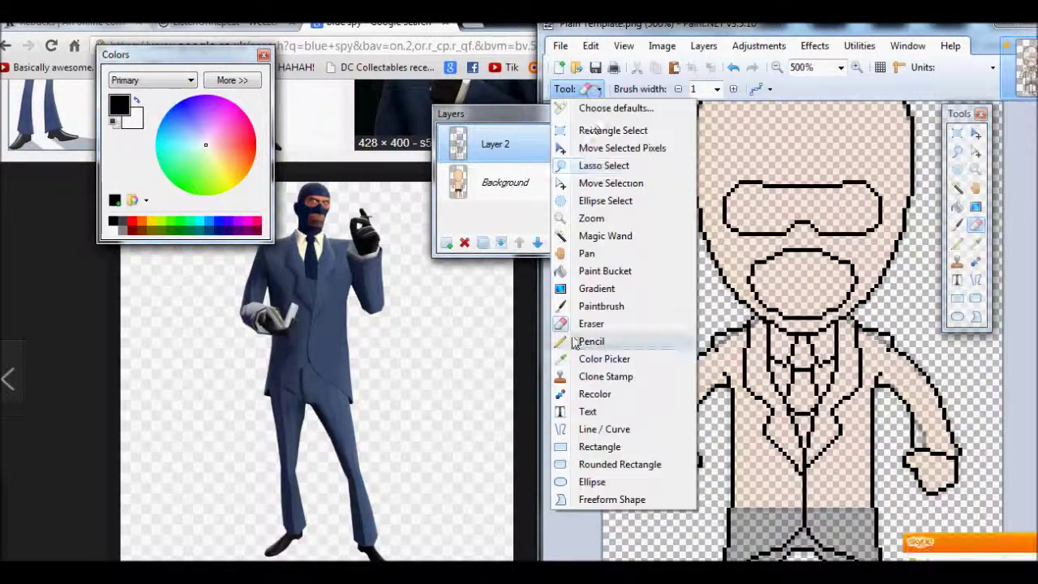
click(591, 341)
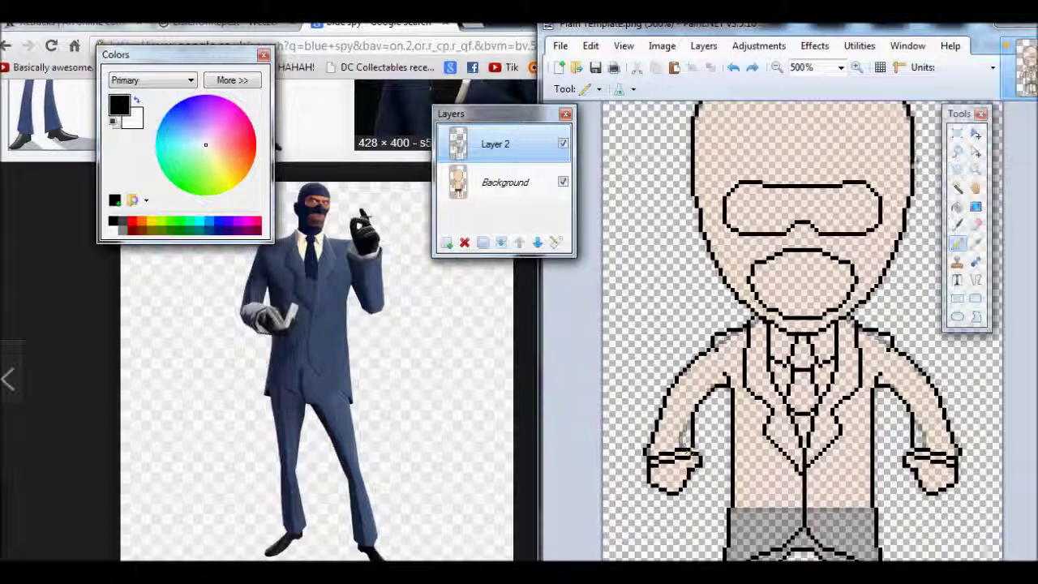
Step: Choose the suit's dark blue, hex 364763, and fill the jacket body, lapels and sleeves with the Paint Bucket
click(776, 67)
click(856, 67)
click(856, 67)
key(f)
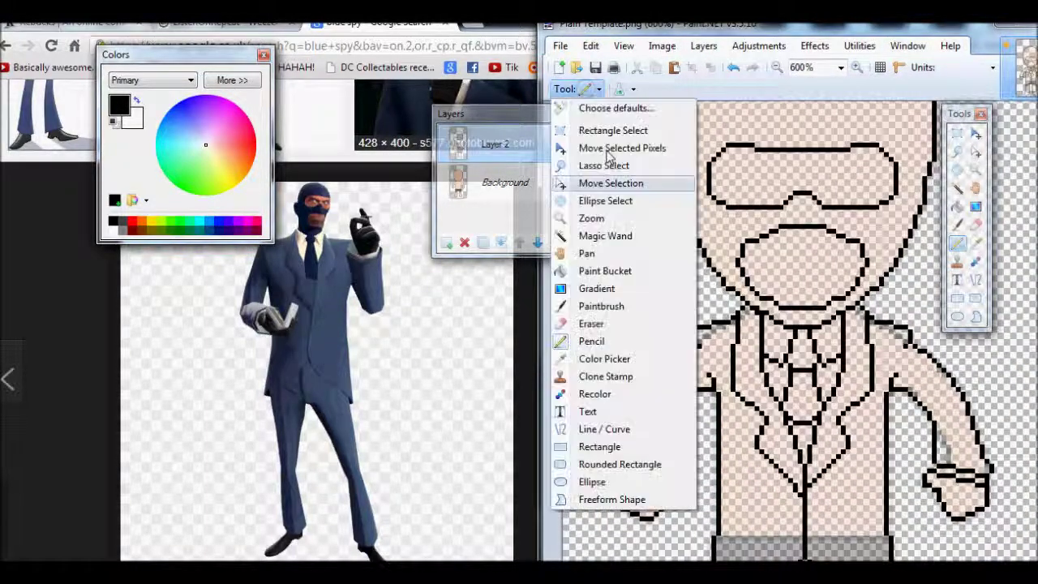
click(193, 136)
click(232, 80)
drag(348, 220, 320, 235)
click(836, 454)
click(835, 454)
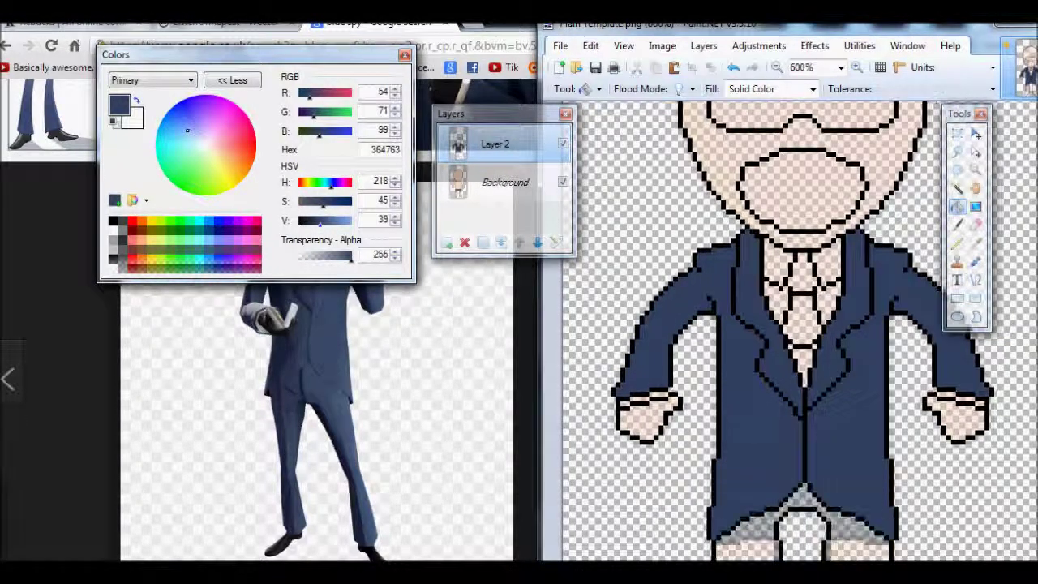
Step: Fill the remaining unpainted suit areas, including the small gap between the lapels below the tie, with the suit's dark blue
click(232, 79)
scroll(759, 328, up, 3)
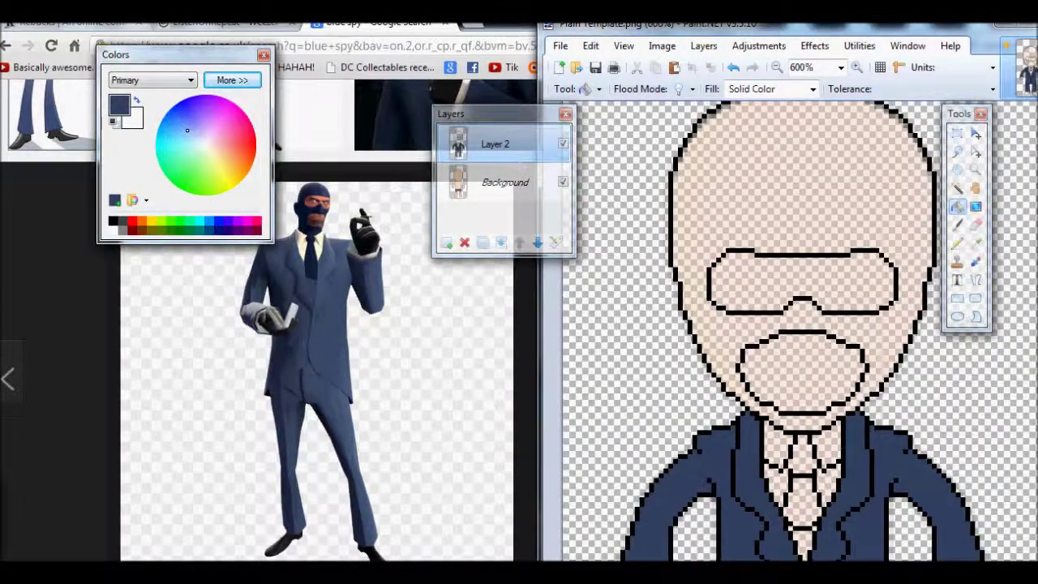
scroll(799, 324, down, 5)
scroll(798, 324, up, 5)
scroll(799, 324, down, 2)
click(808, 478)
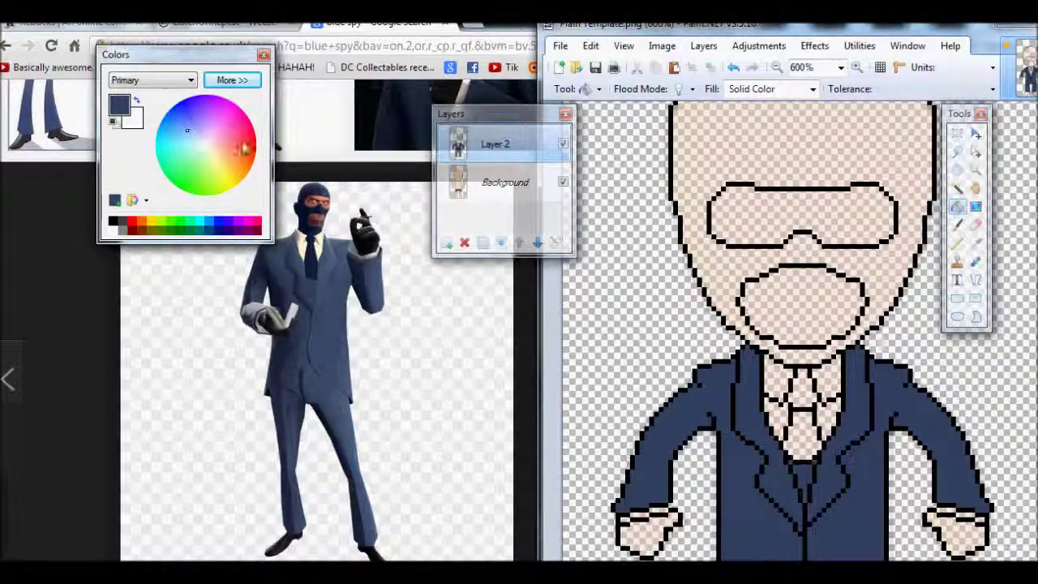
Step: Choose an off-white, hex F5F7E6, and fill both sides of the shirt collar
click(232, 80)
drag(332, 201, 318, 221)
click(777, 389)
click(825, 389)
Step: Choose a darker navy, hex 112749, and fill the tie and the balaclava mask
click(232, 80)
click(232, 79)
click(174, 122)
click(799, 435)
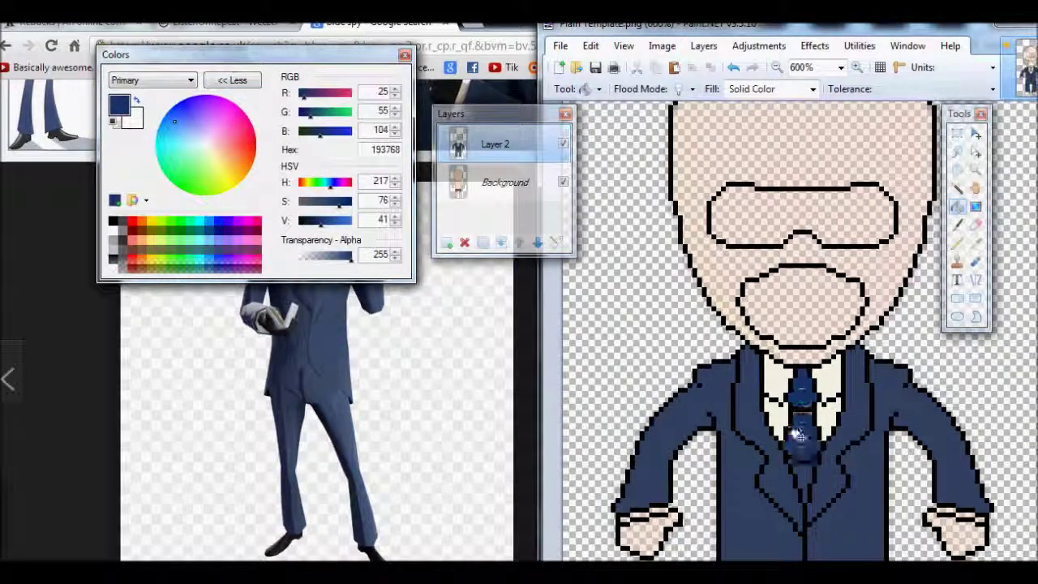
drag(319, 221, 312, 220)
click(801, 410)
click(698, 207)
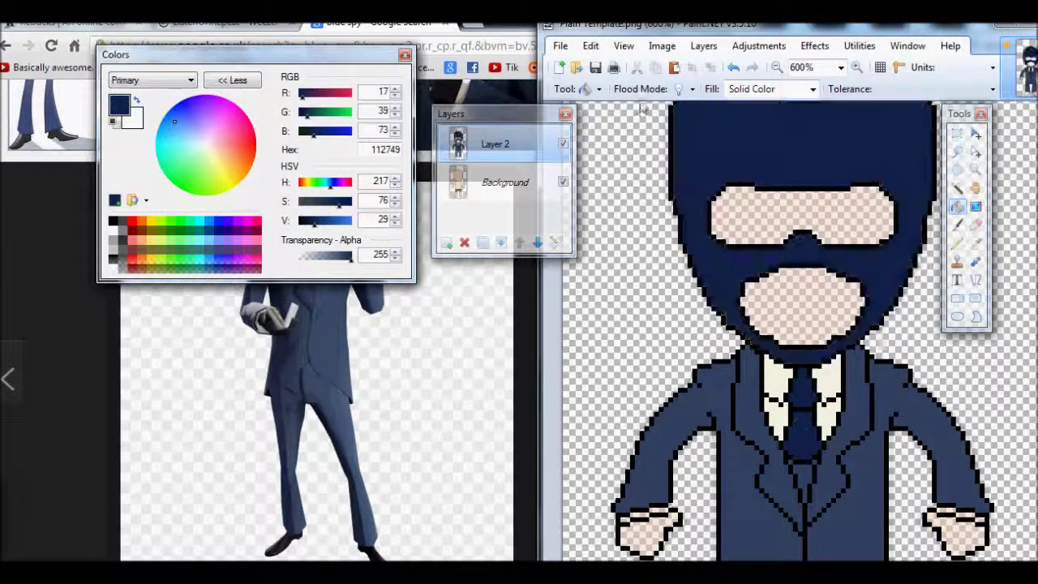
Step: Choose a neutral near-black and fill both gloves and both shoes
click(776, 68)
click(776, 67)
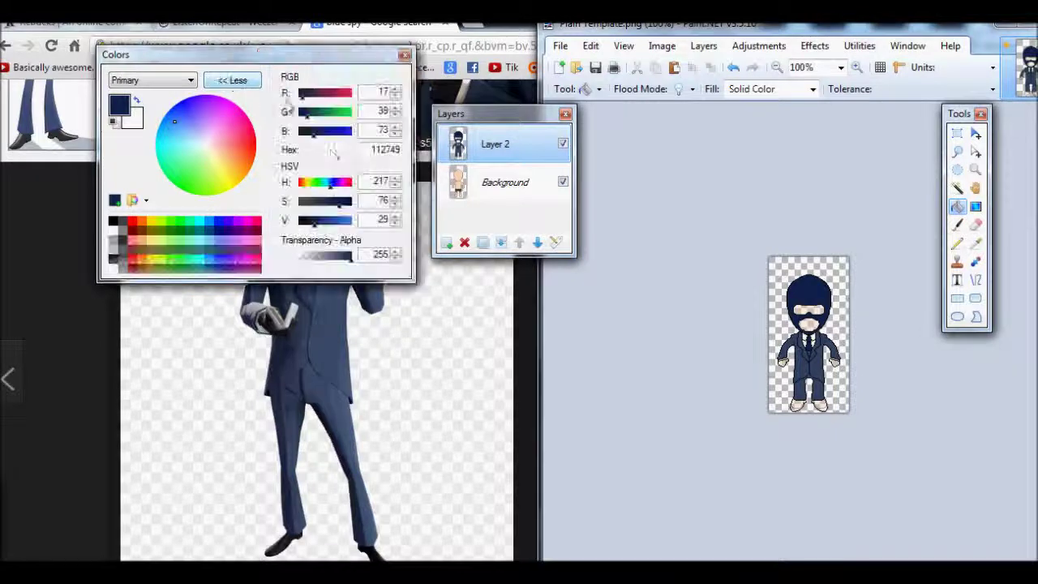
click(856, 67)
click(205, 144)
drag(314, 219, 304, 219)
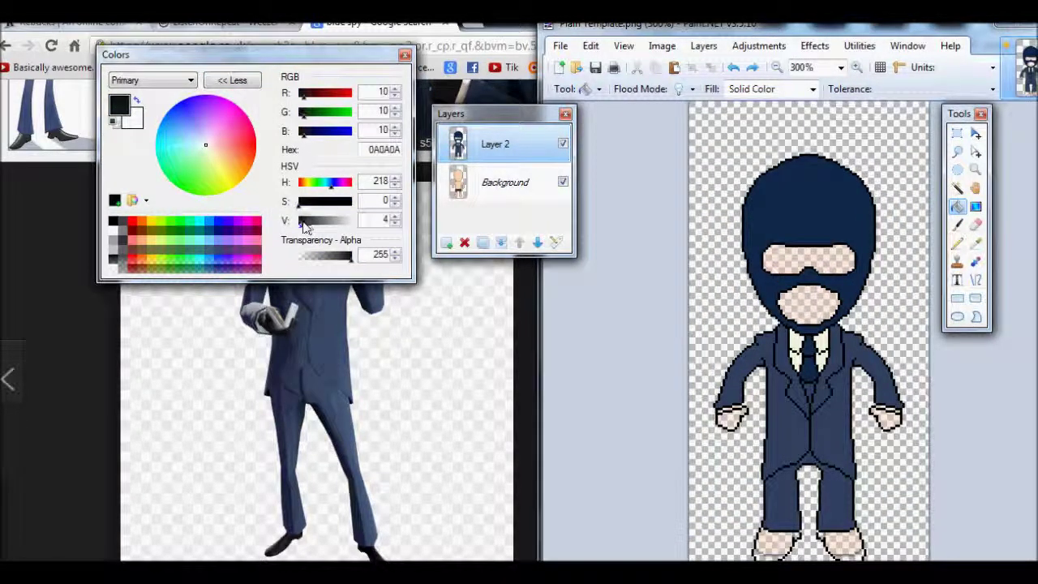
click(730, 418)
click(774, 543)
click(844, 542)
click(887, 418)
Step: Colour the shirt cuffs off-white, hex F5F7E6, and mirror the finished cuff onto the opposite wrist
click(339, 218)
click(857, 67)
click(856, 67)
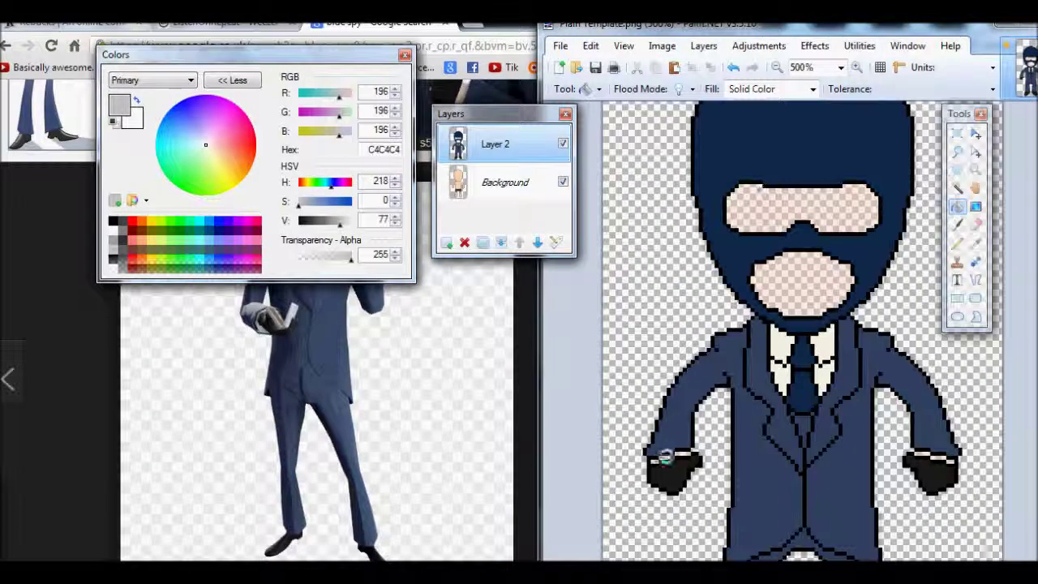
key(k)
click(667, 455)
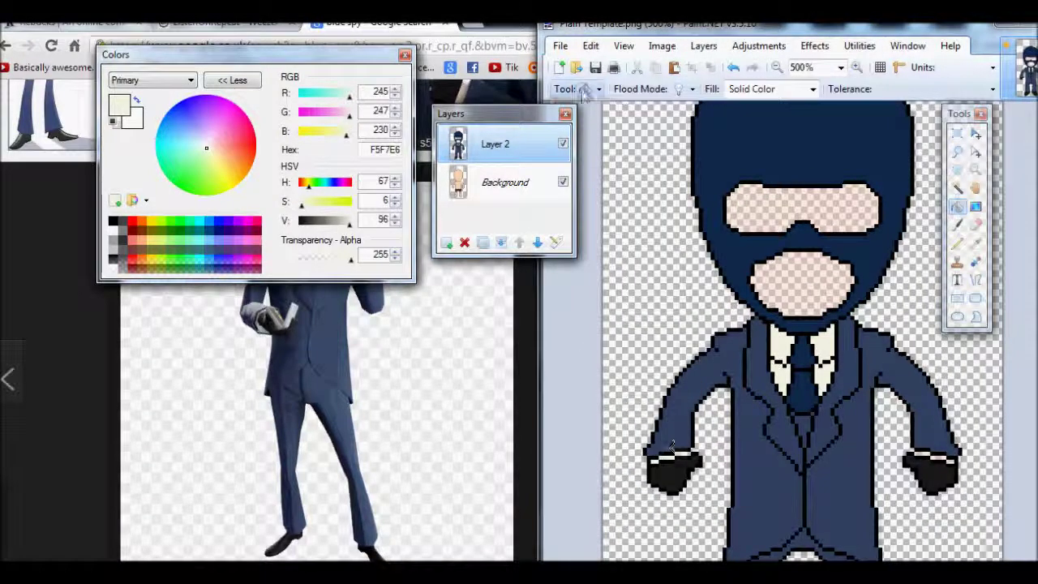
key(s)
drag(625, 430, 712, 503)
click(662, 45)
click(695, 135)
key(m)
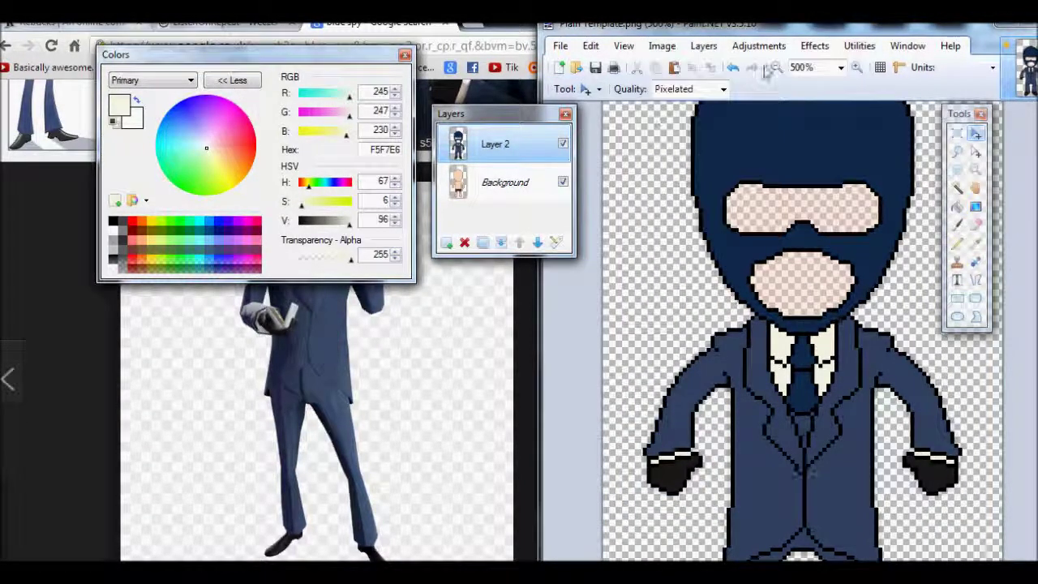
key(ctrl+plus)
key(s)
drag(721, 305, 763, 342)
key(ctrl+d)
key(ctrl+minus)
key(ctrl+minus)
key(ctrl+minus)
key(ctrl+minus)
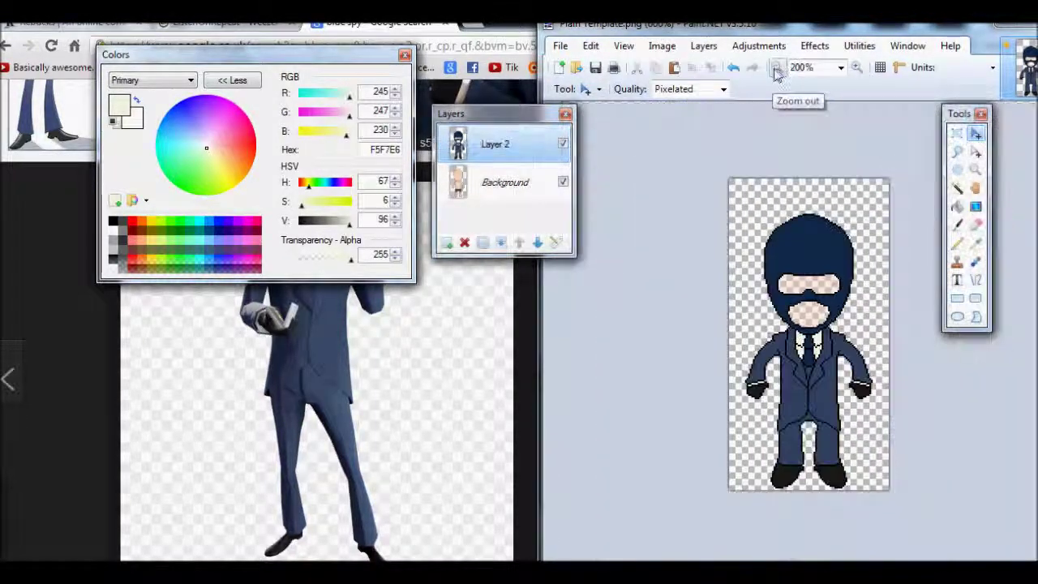
Step: Pick the outline black, hex 000000, and touch up the jacket's front line with the Paintbrush at width 1
key(ctrl+plus)
key(ctrl+plus)
key(ctrl+plus)
key(ctrl+plus)
click(958, 225)
click(975, 244)
click(809, 481)
key(k)
click(804, 490)
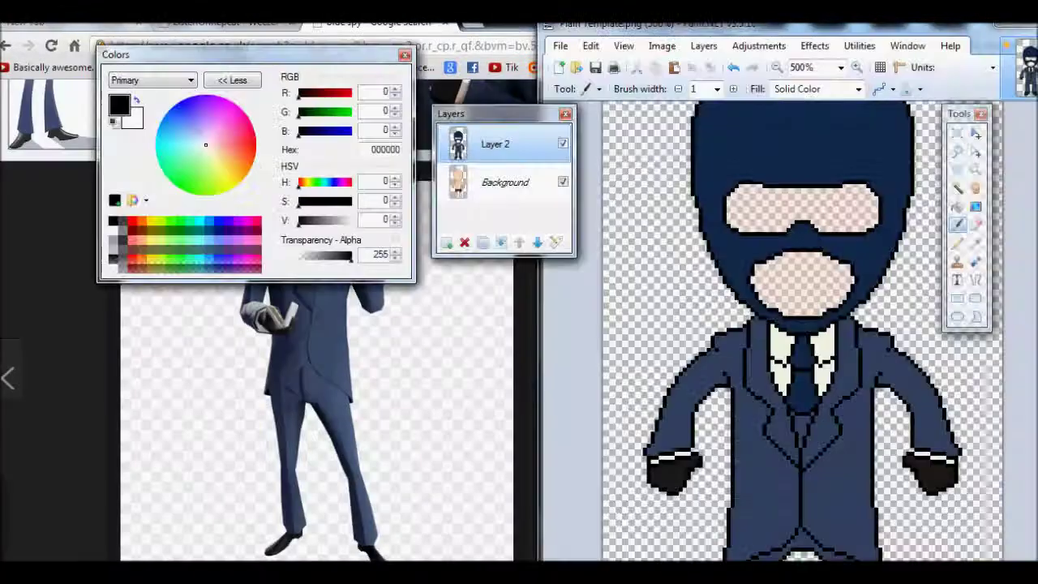
Step: Select the suit's blue areas with the Magic Wand at 0% tolerance and add a new layer for the shading
scroll(795, 333, up, 2)
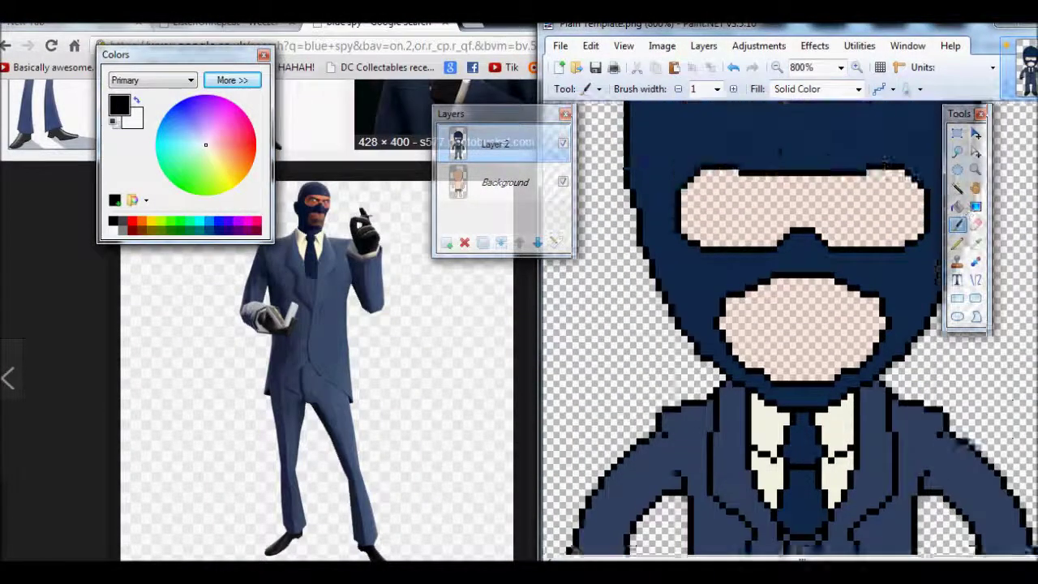
scroll(787, 325, up, 5)
key(s)
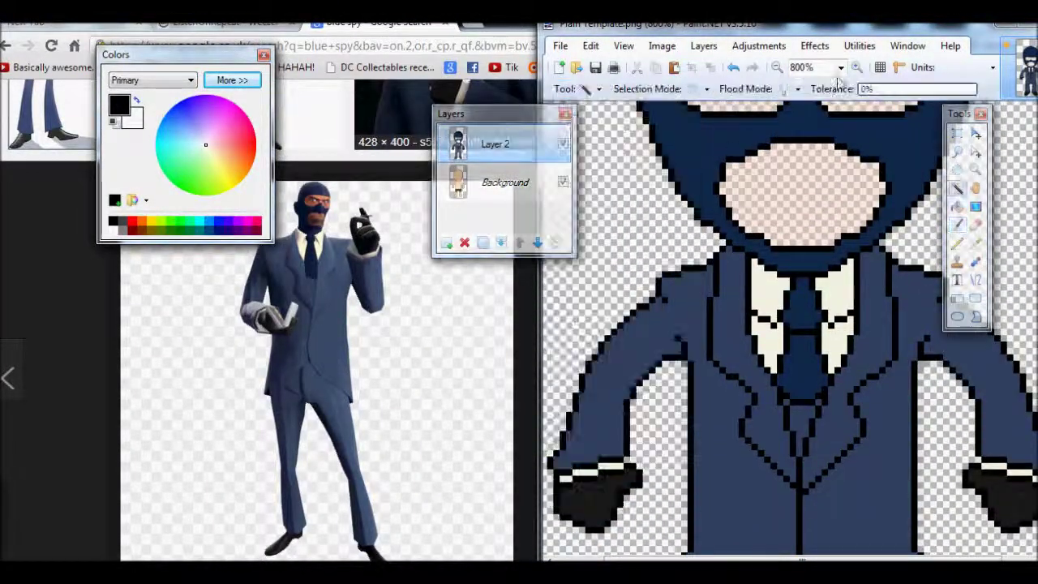
key(ctrl+minus)
click(592, 89)
click(596, 338)
key(ctrl+shift+n)
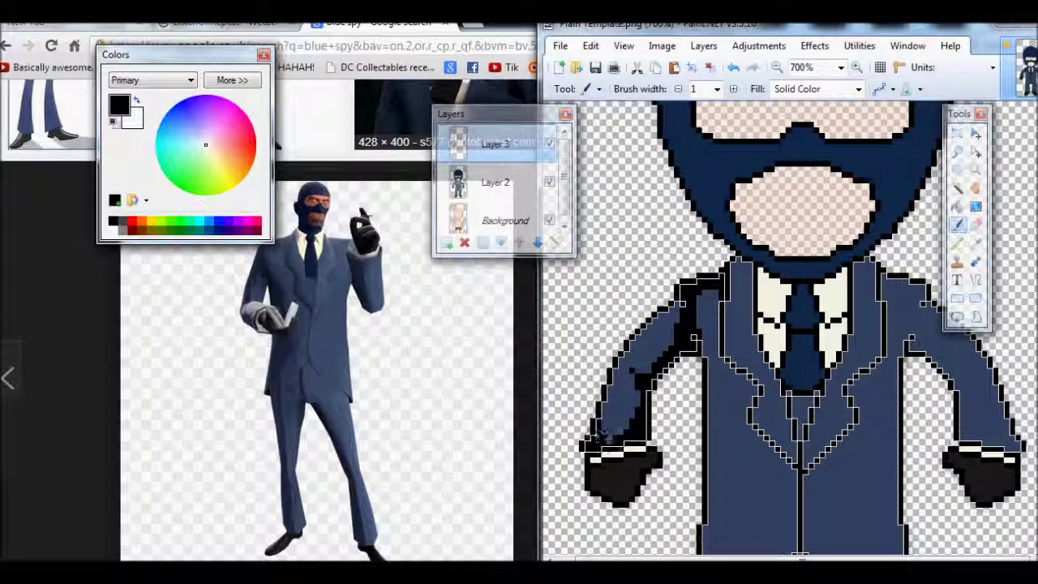
Step: Paint black shadow shapes inside the selection on one half of the suit: sleeve, lapel, jacket edges and trouser leg
scroll(648, 349, down, 2)
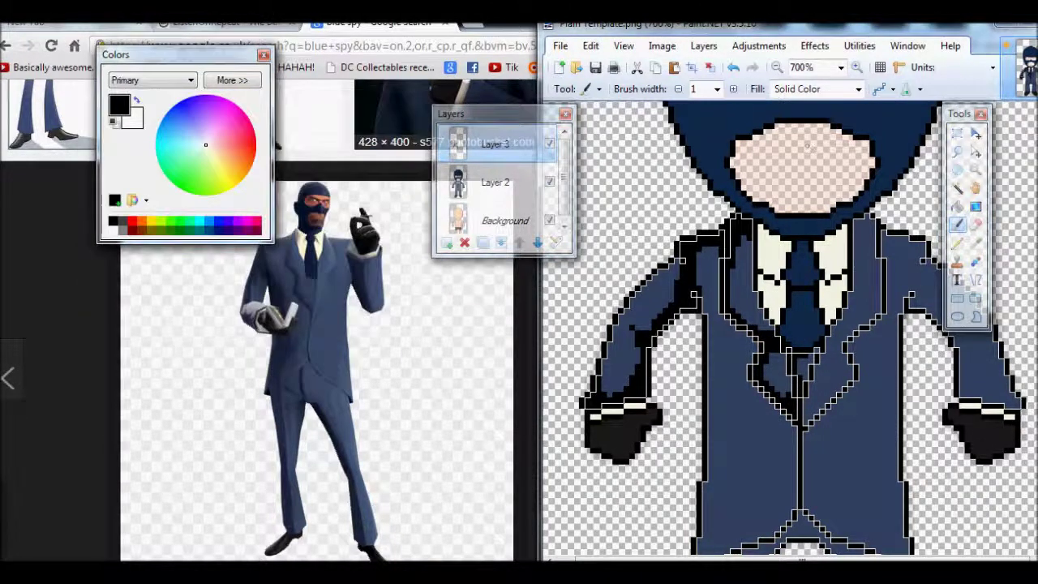
scroll(705, 467, down, 3)
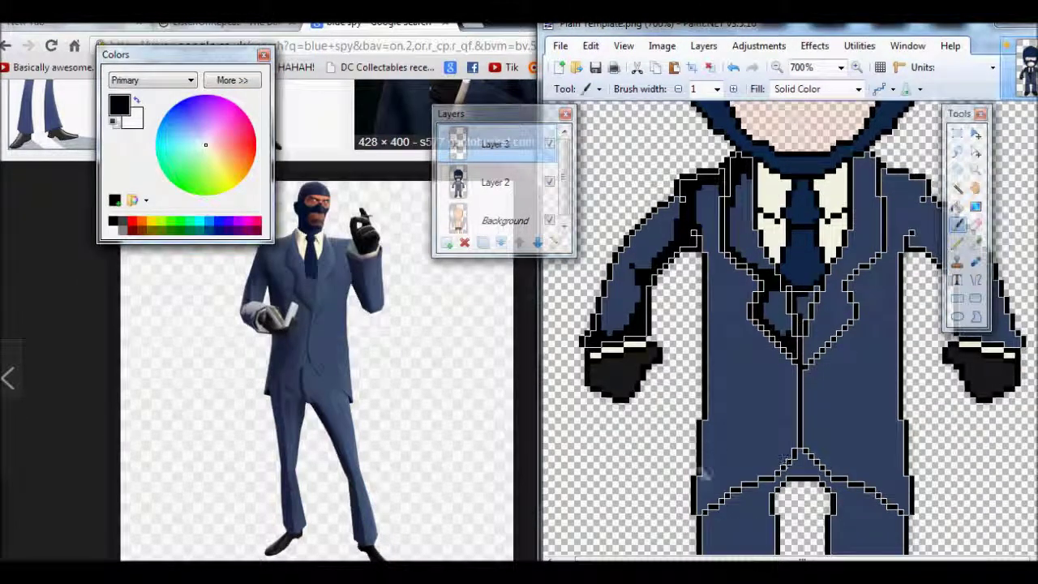
mouse_move(783, 425)
mouse_down()
mouse_move(795, 396)
mouse_move(792, 350)
mouse_move(796, 438)
mouse_up()
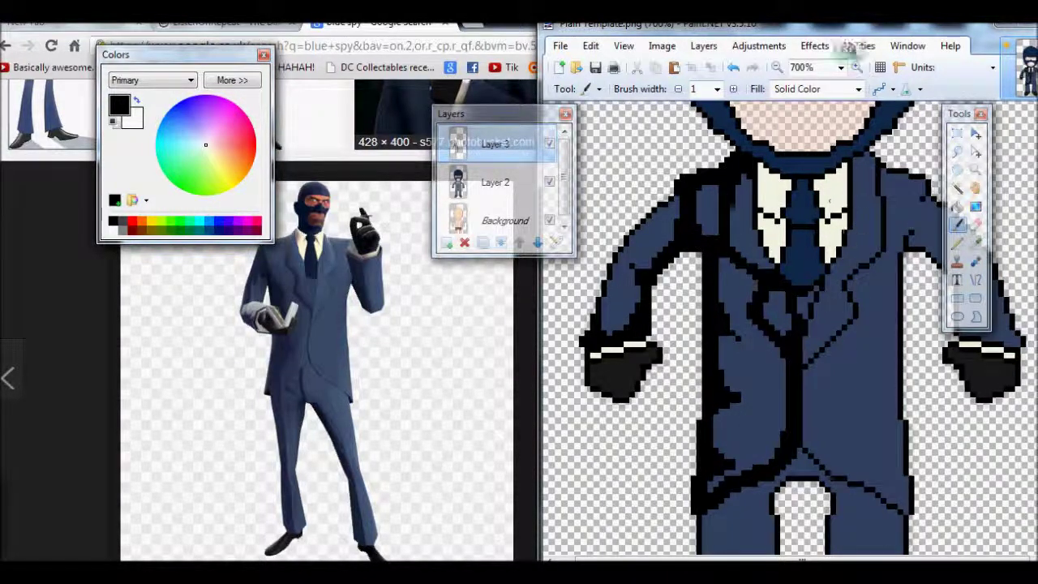
scroll(707, 472, down, 5)
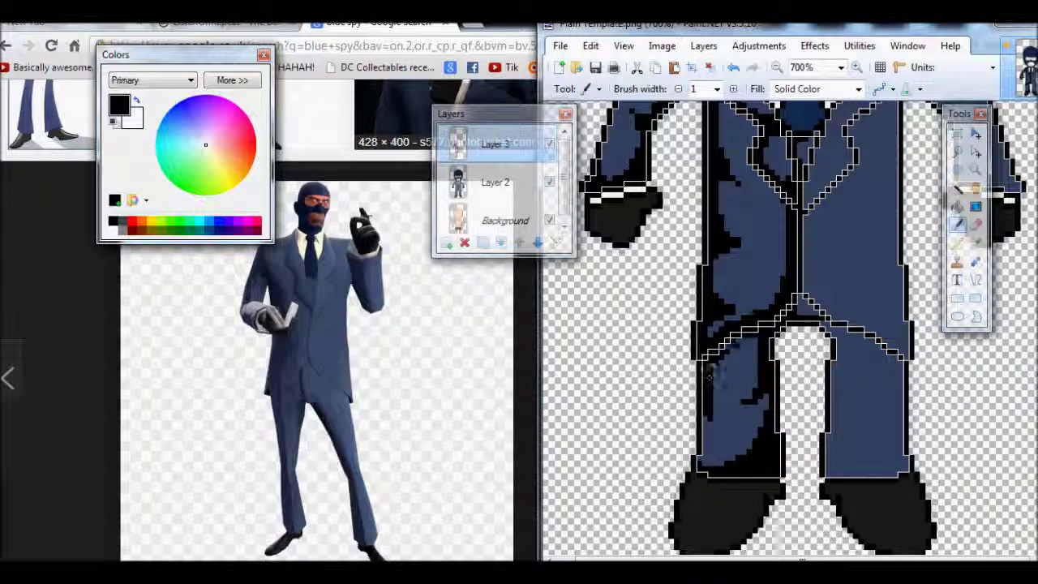
Step: Select the shaded half of the suit and flip its shading onto the opposite half
key(ctrl+minus)
key(ctrl+minus)
key(ctrl+minus)
key(s)
drag(667, 209, 803, 533)
click(734, 68)
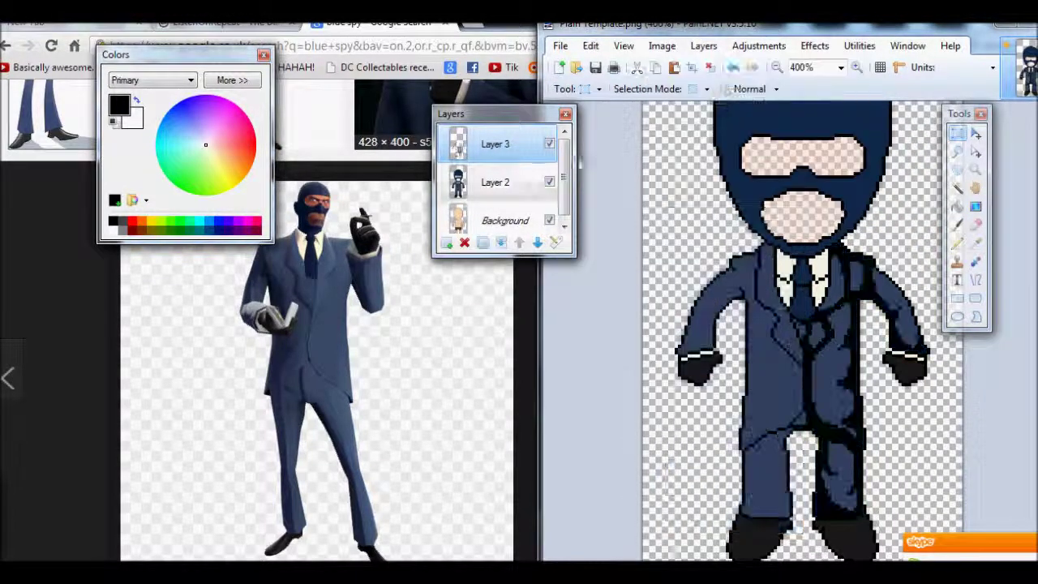
Step: Restore the original half's shading on a new layer and merge the two shading layers into one
click(446, 243)
click(592, 88)
click(604, 303)
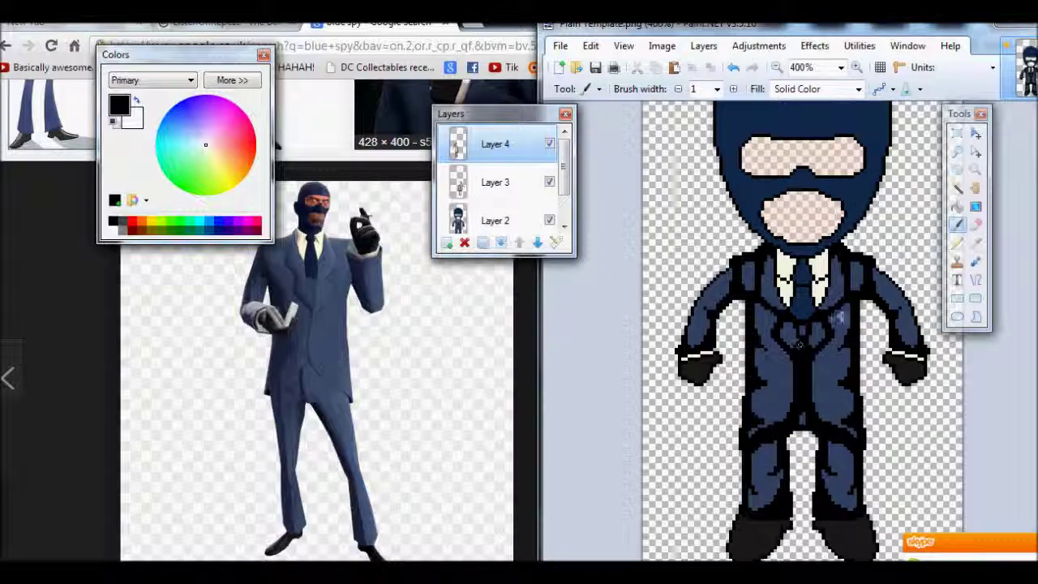
click(776, 68)
click(776, 67)
click(776, 68)
click(858, 67)
click(857, 68)
click(858, 68)
click(857, 67)
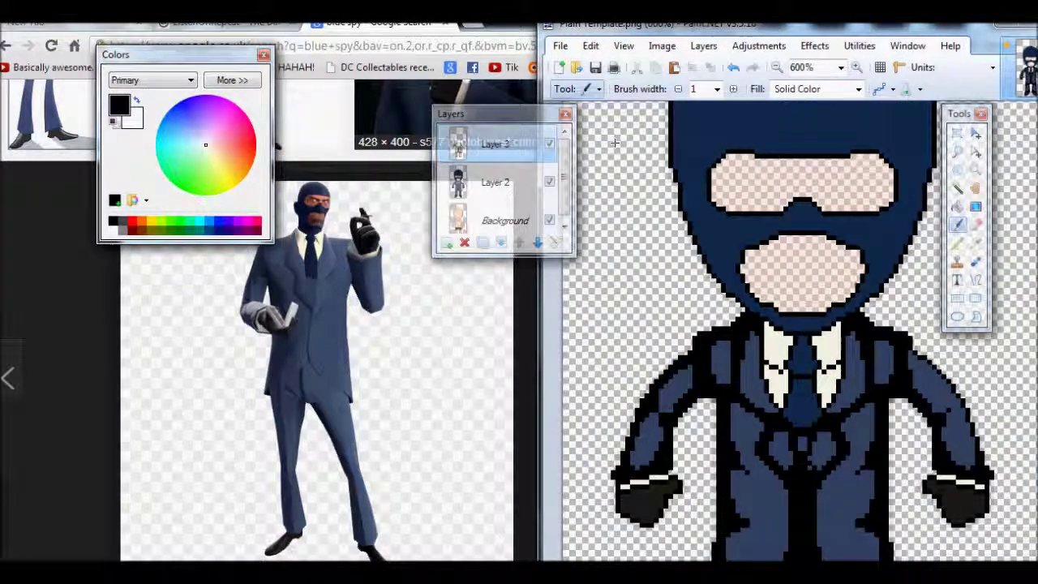
Step: Select one sleeve's shading and mirror it onto the opposite sleeve
key(s)
drag(614, 323, 695, 498)
click(662, 45)
click(672, 141)
key(m)
click(776, 67)
click(776, 67)
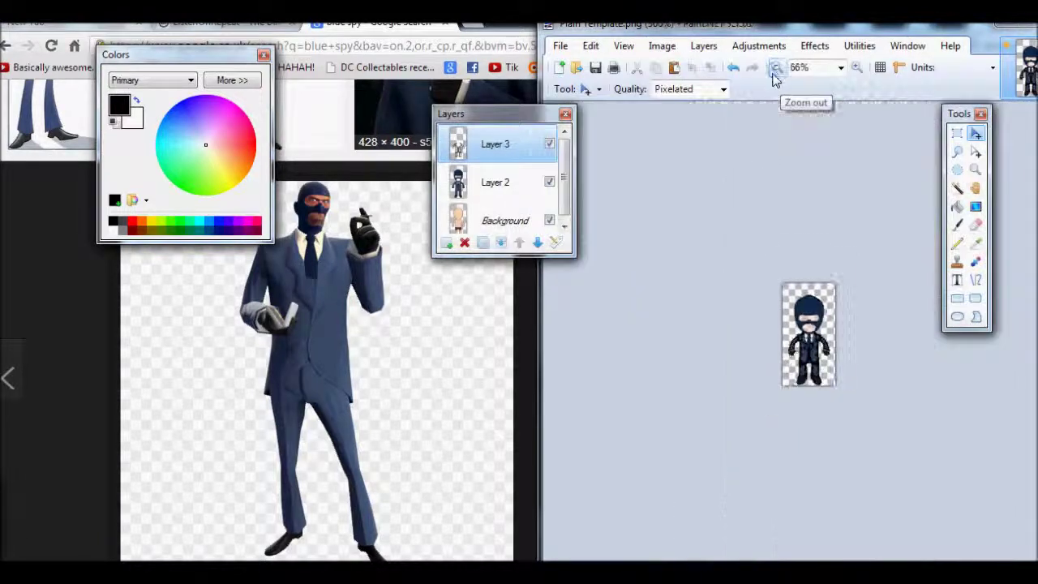
Step: Lower the shading layer's opacity to about 100 and merge it down into the character layer
double_click(491, 144)
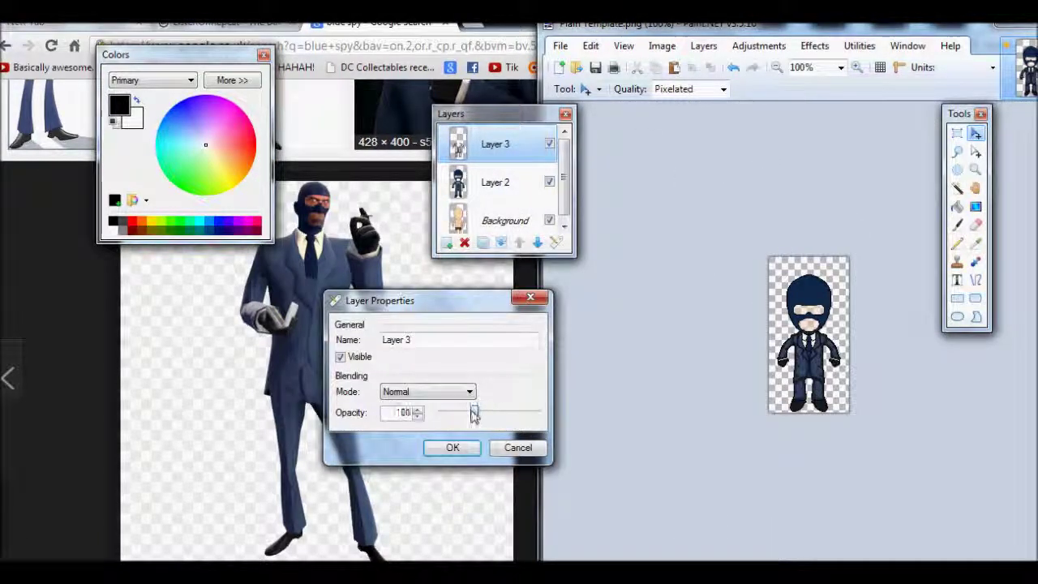
click(452, 447)
click(500, 243)
Step: Add a new layer and brush a second, narrower black shadow along the outlines of one half of the suit
key(ctrl+plus)
key(ctrl+plus)
key(ctrl+plus)
key(ctrl+plus)
key(ctrl+plus)
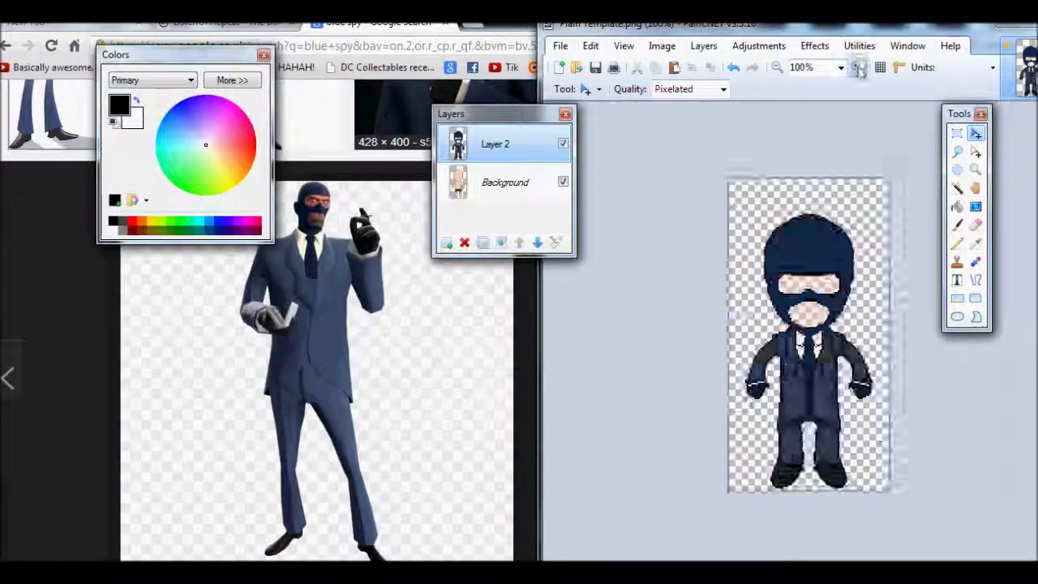
click(446, 242)
key(p)
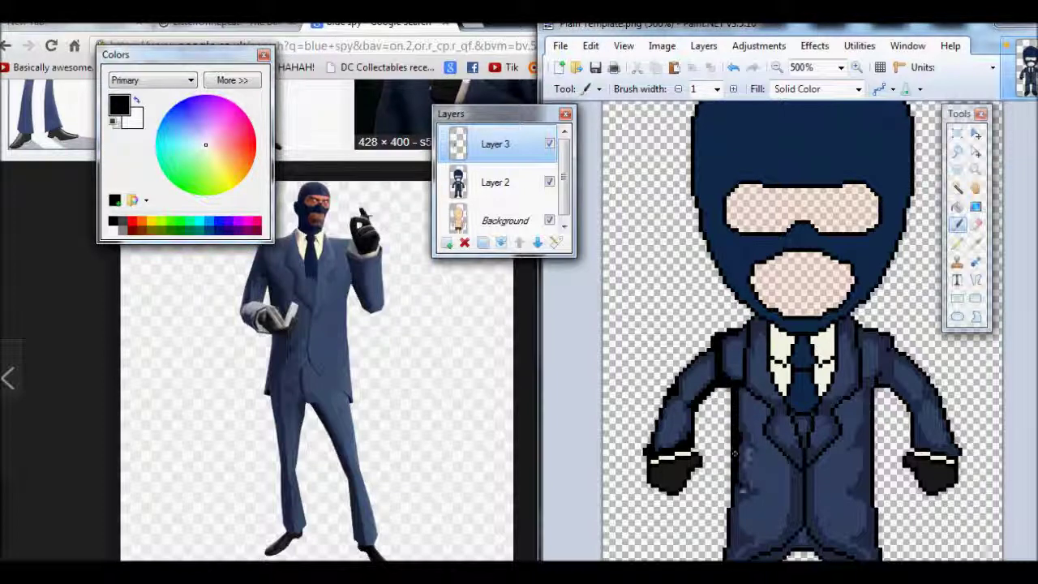
scroll(718, 463, down, 3)
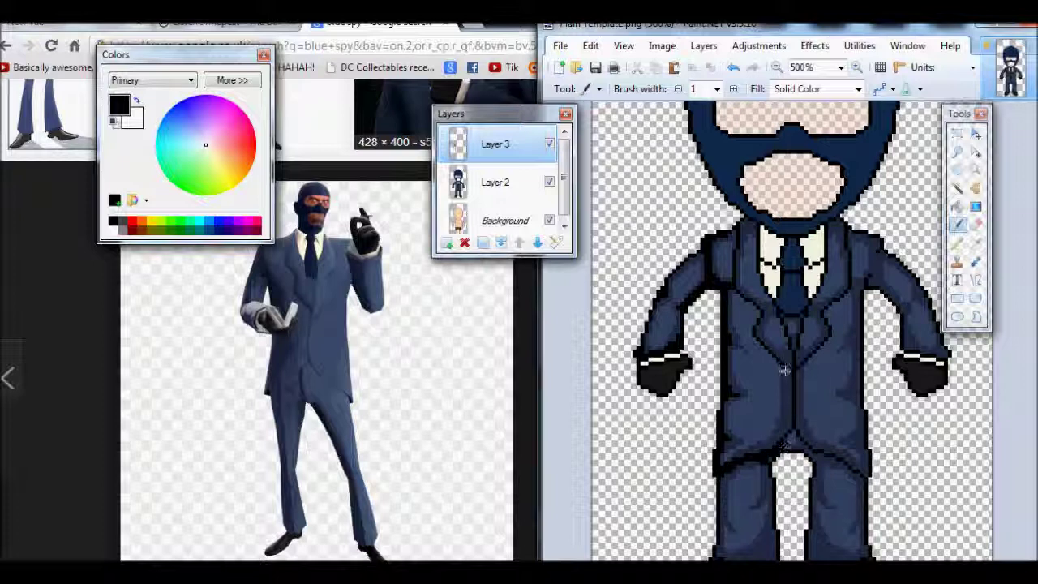
scroll(781, 497, down, 2)
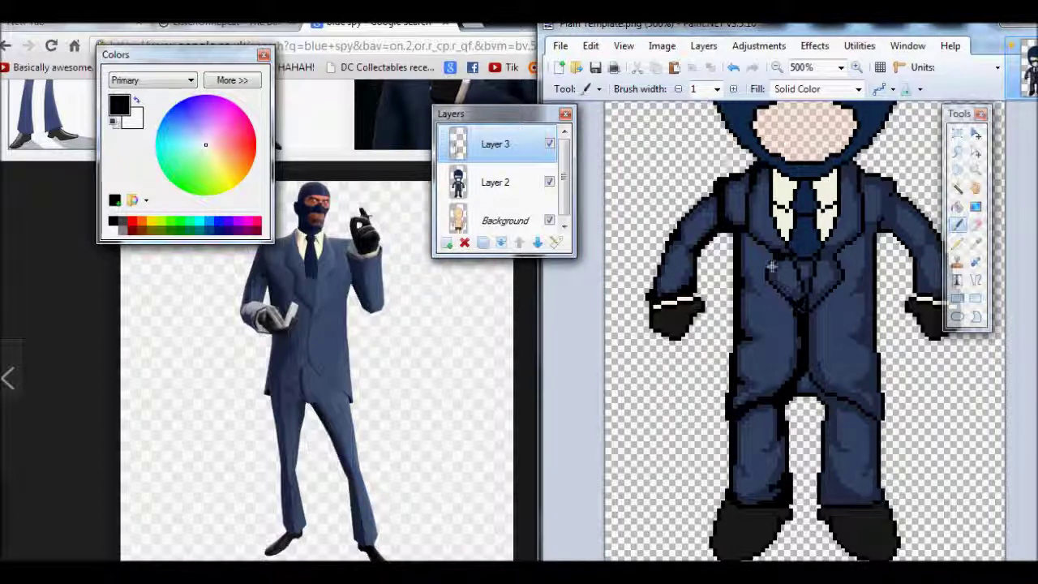
Step: Reduce the opacity of the second shading layer in its layer properties
click(777, 67)
click(777, 67)
click(777, 67)
click(777, 67)
double_click(519, 145)
mouse_move(658, 356)
mouse_down()
mouse_move(592, 359)
mouse_move(608, 359)
mouse_up()
click(575, 391)
Step: Mirror the second shading onto the other half of the suit and merge its layer down into the character layer
click(857, 67)
click(857, 67)
click(857, 67)
key(s)
drag(655, 198, 805, 551)
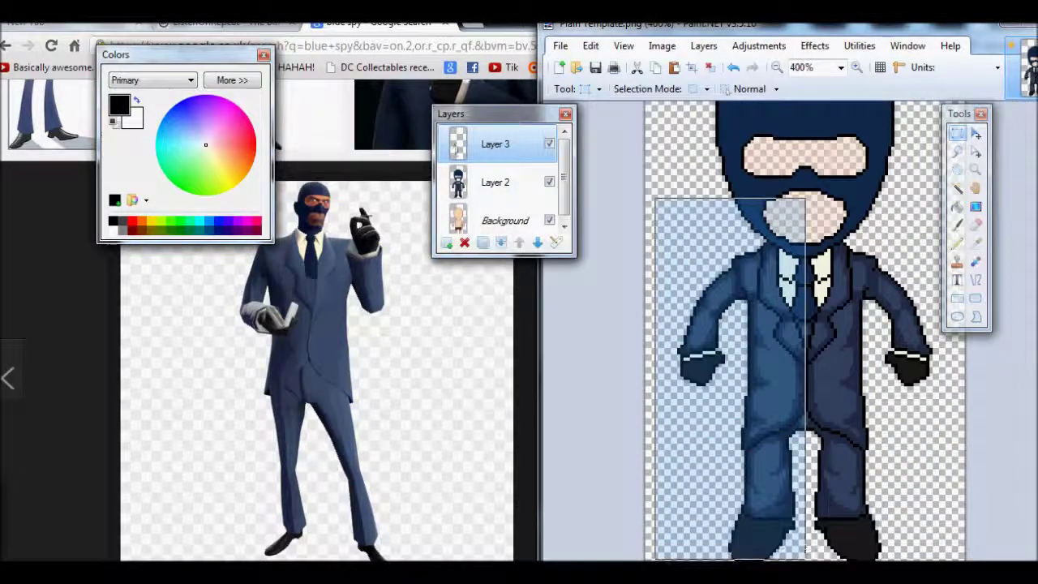
key(p)
key(ctrl+d)
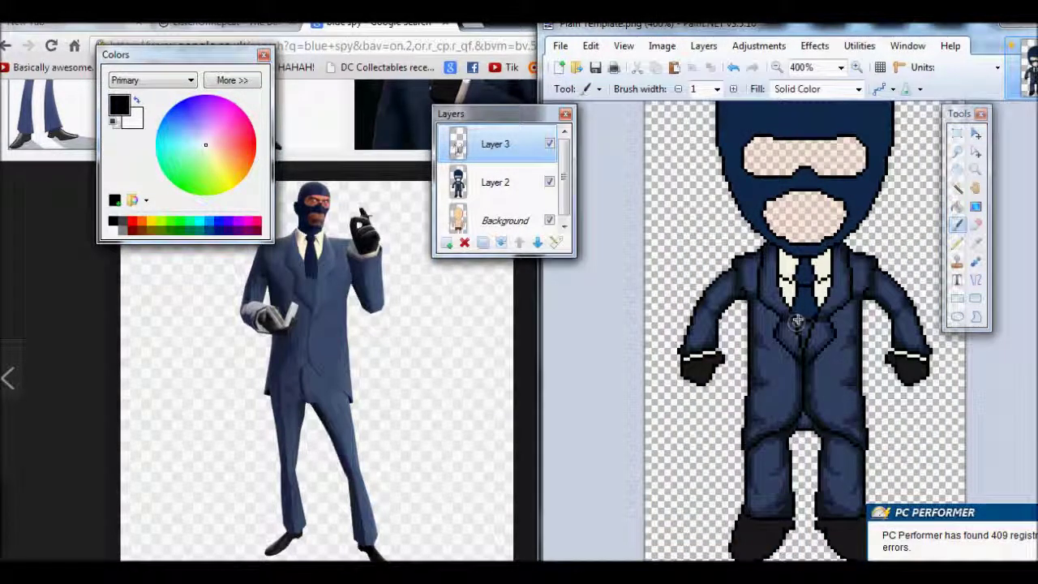
click(500, 242)
Step: Sample the jacket's shadow blue and adjust it to an in-between shade, hex 2E3E56
click(857, 67)
click(857, 67)
click(857, 67)
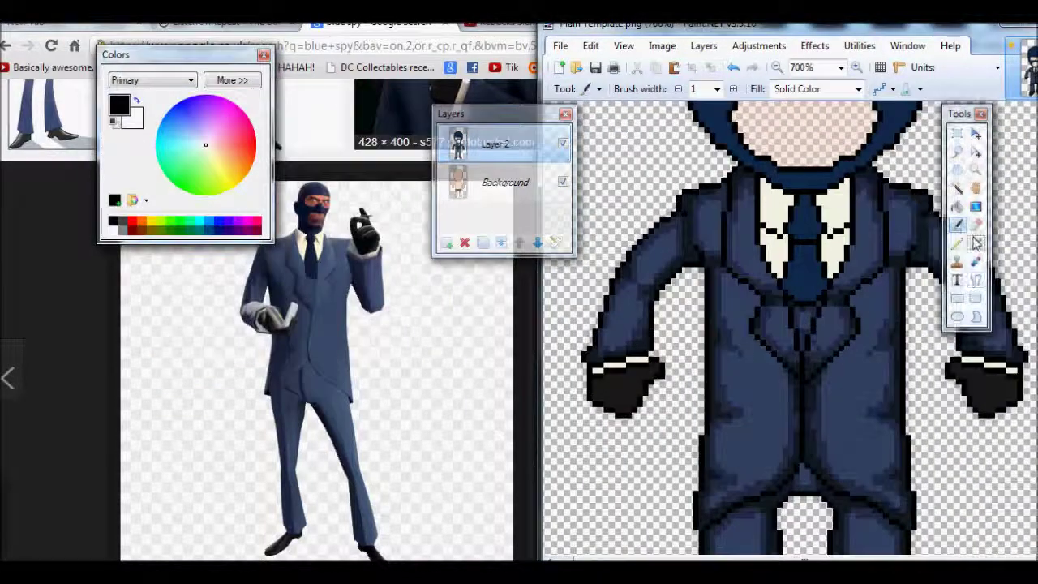
click(978, 243)
click(730, 332)
click(232, 80)
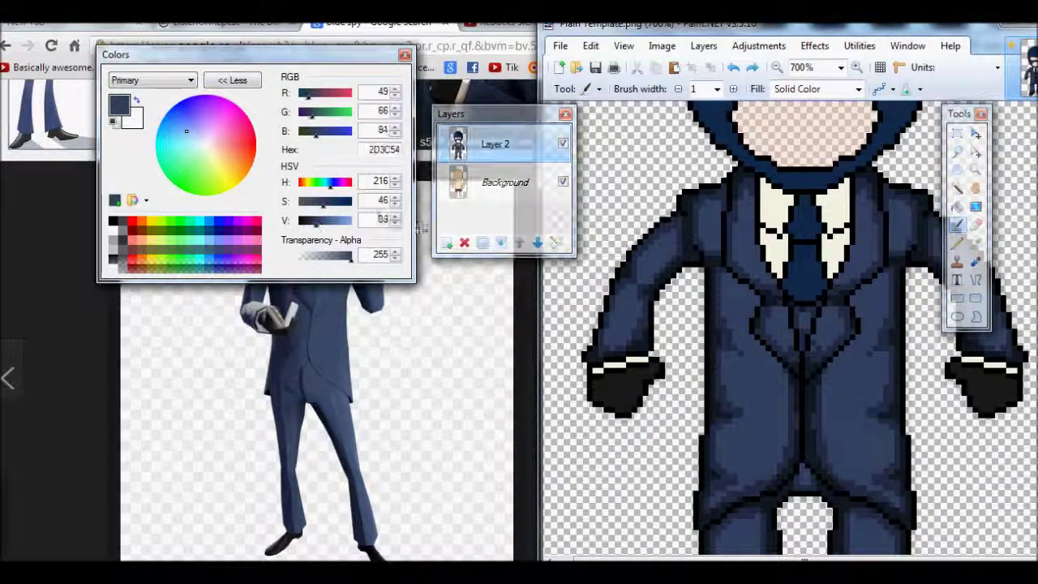
Step: Select the suit's lighter blue areas with the Magic Wand and brush hex 2E3E56 inside them to soften the shading on the jacket and sleeve
click(587, 89)
click(605, 235)
click(754, 365)
click(588, 89)
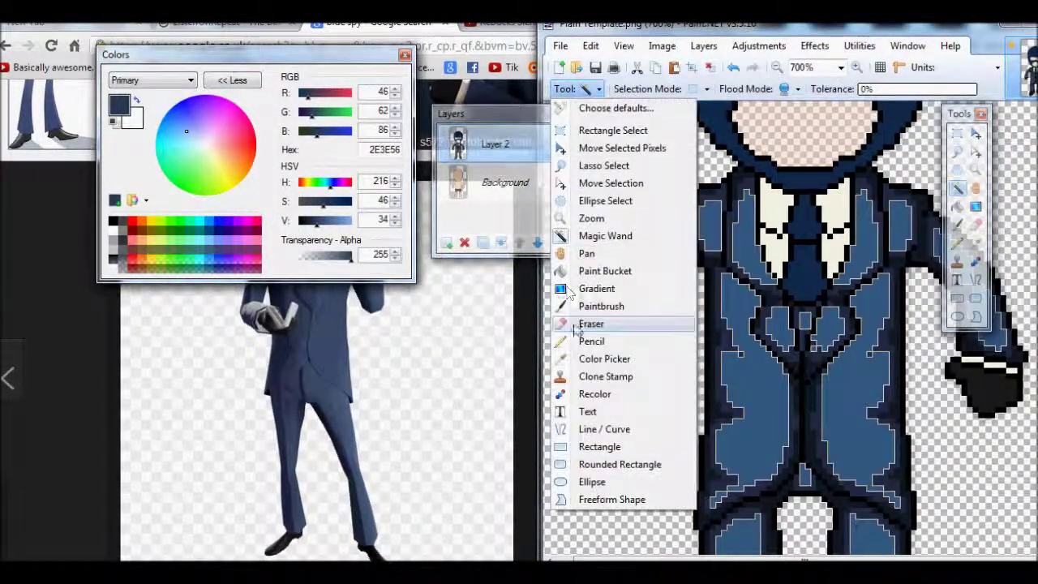
click(600, 306)
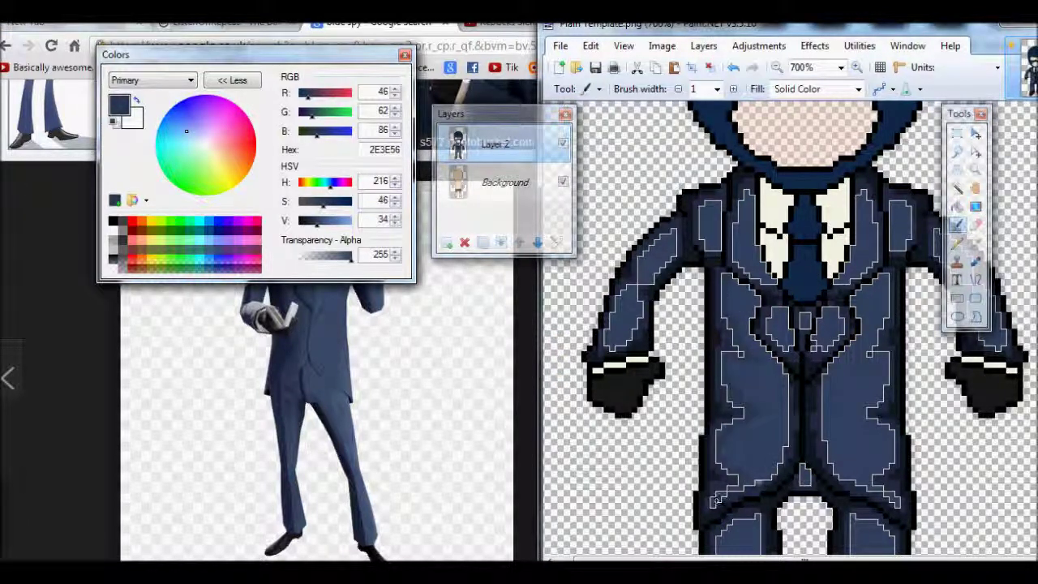
mouse_move(772, 335)
mouse_down()
mouse_move(783, 357)
mouse_move(742, 382)
mouse_move(592, 286)
mouse_move(633, 292)
mouse_up()
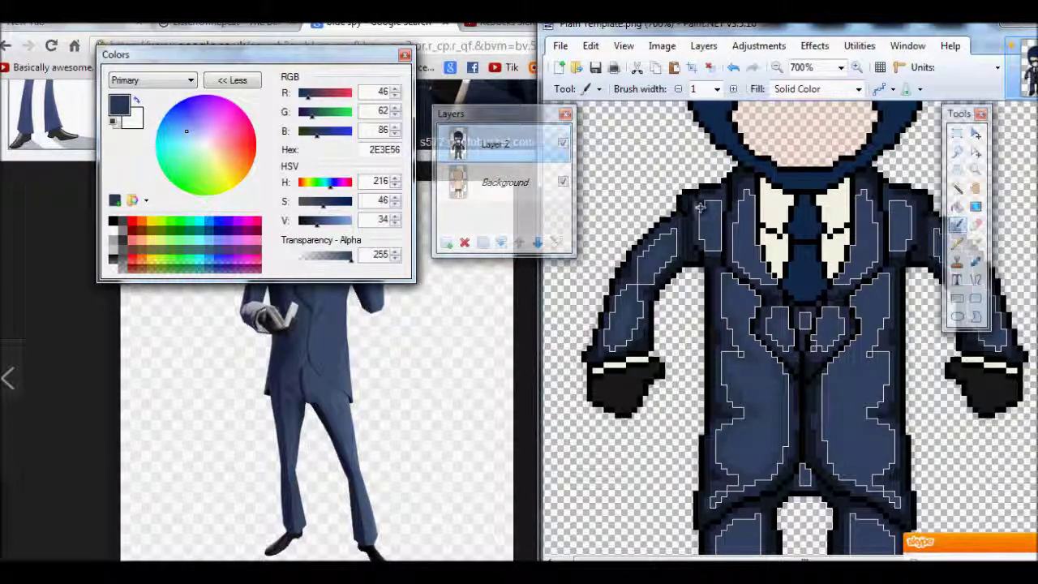
drag(705, 205, 735, 221)
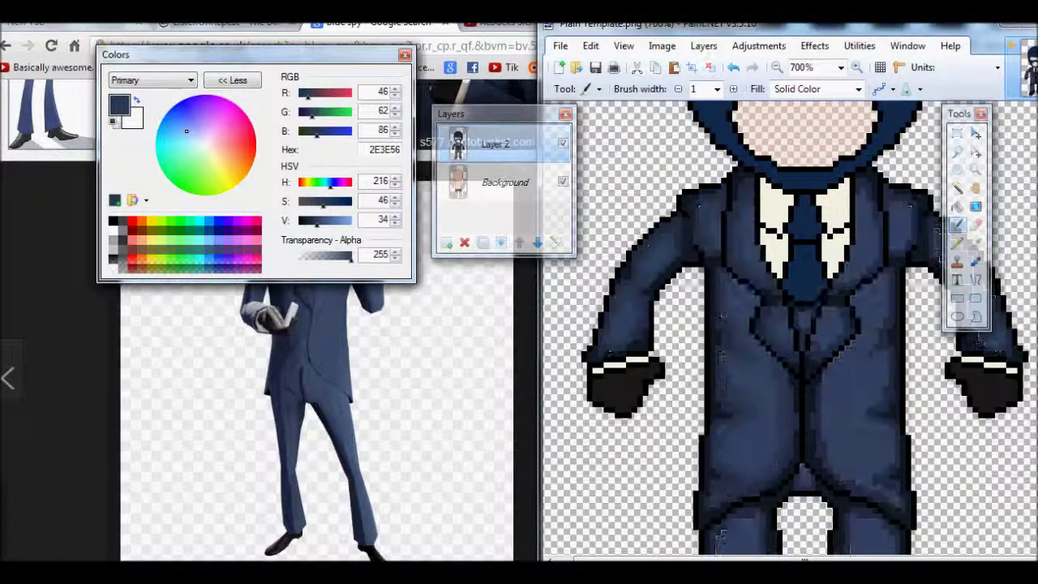
Step: Brush hex 2E3E56 into the trousers' selected lighter areas, and mirror the shaded suit half onto the other side, merged into the character layer
scroll(809, 301, down, 3)
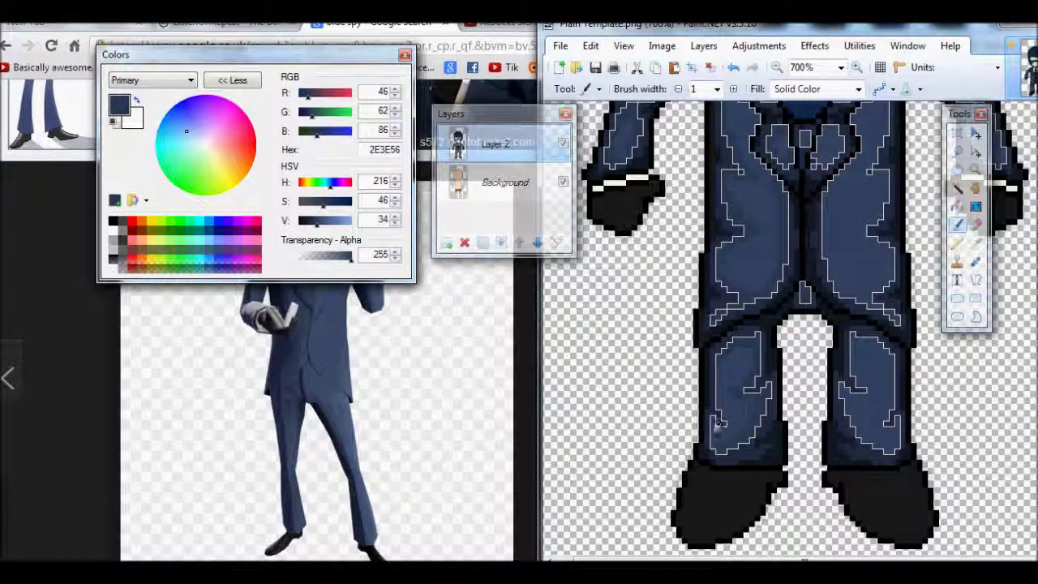
scroll(721, 359, up, 5)
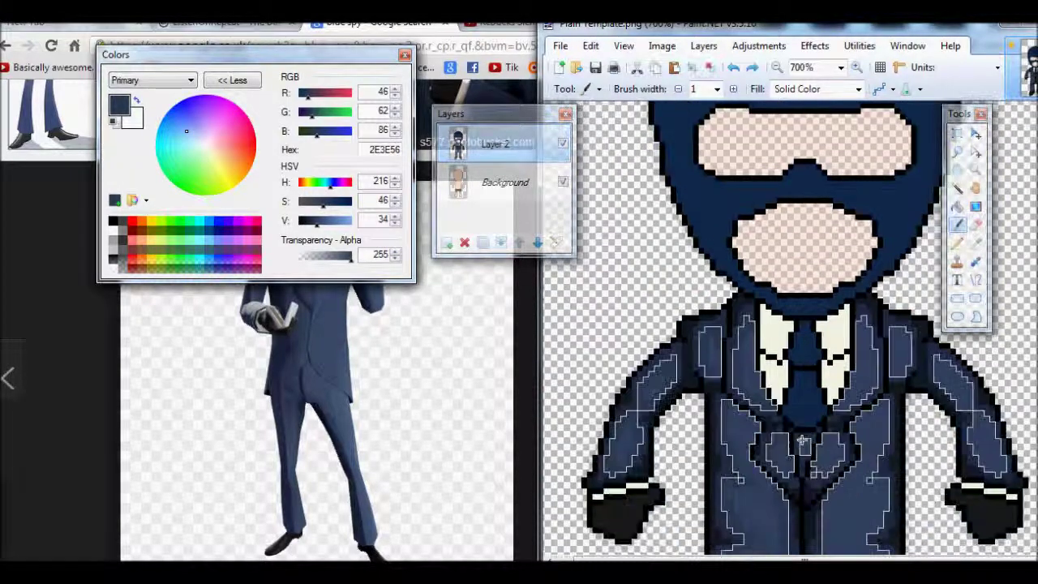
click(776, 68)
click(776, 68)
key(s)
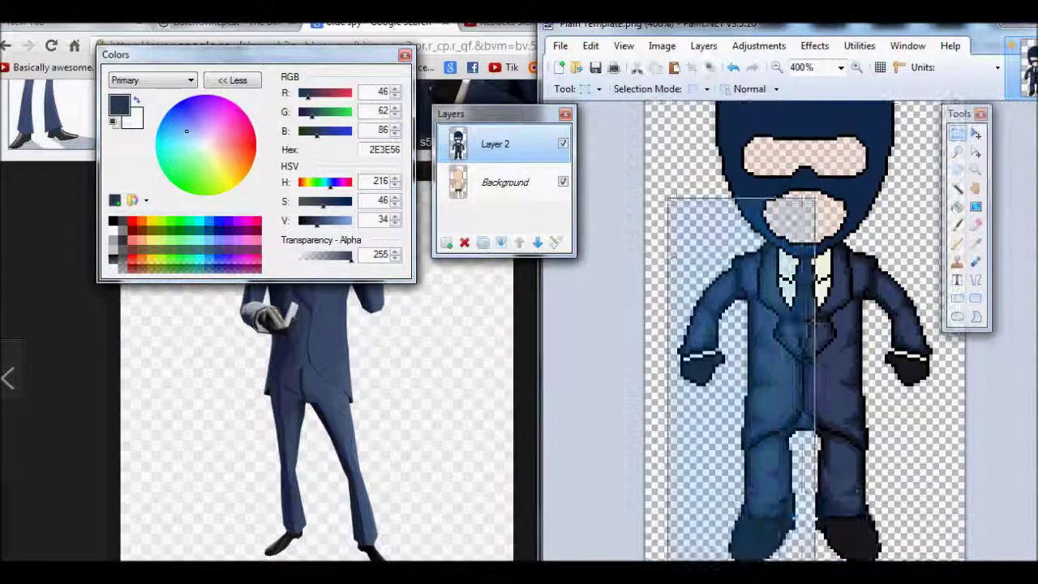
key(ctrl+shift+v)
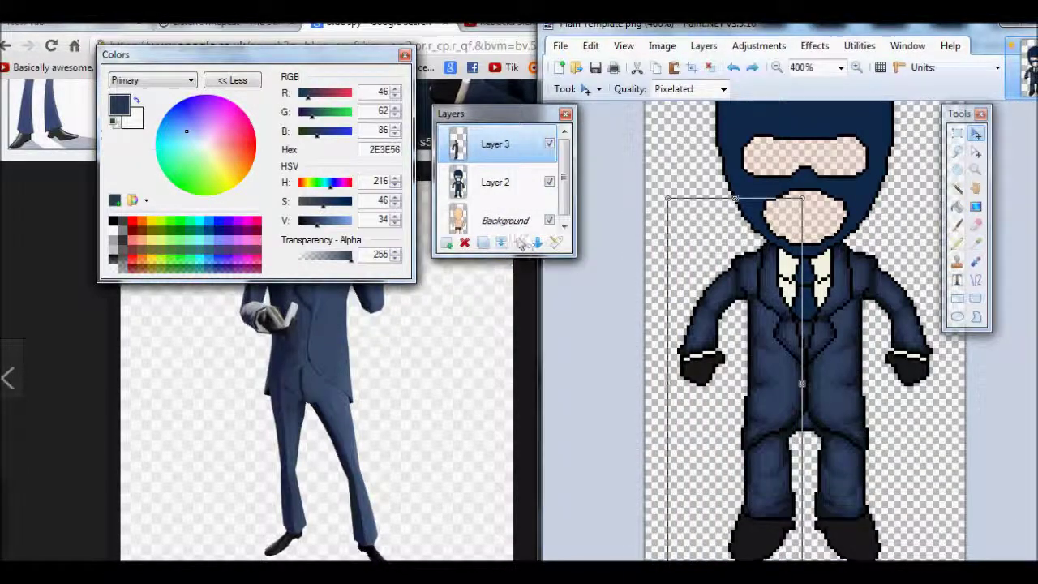
click(501, 242)
Step: Sample the suit's dark shades 232F41 and 131923 and retouch the pixels at the centre of the waistcoat
click(857, 68)
click(857, 68)
click(565, 88)
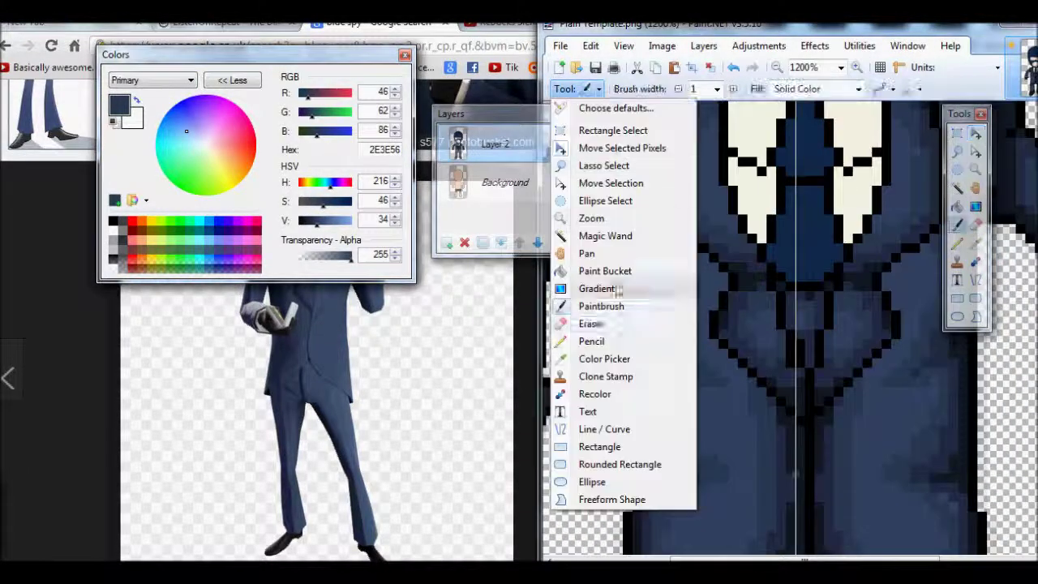
click(604, 358)
click(811, 345)
key(k)
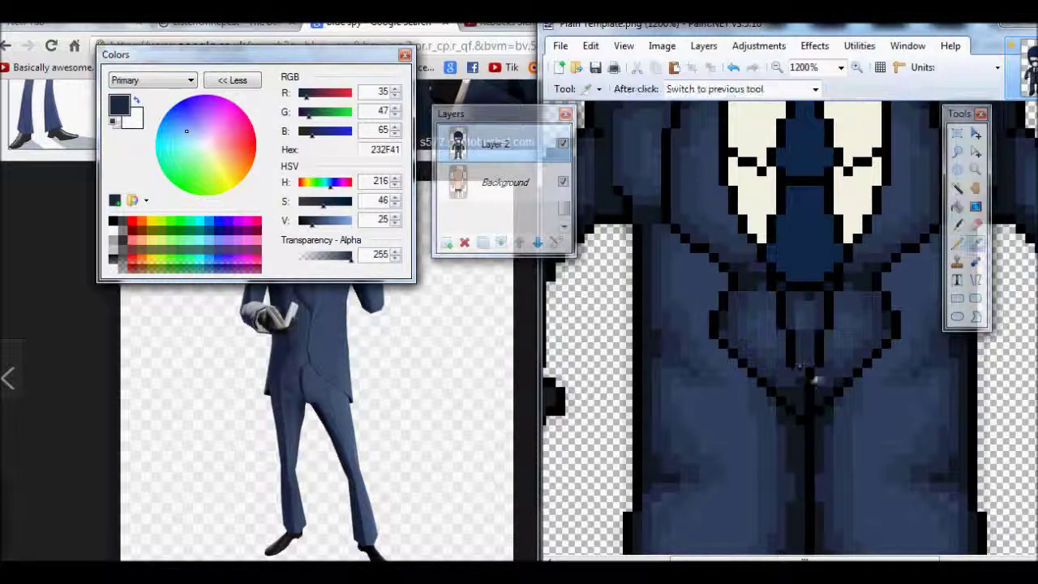
click(811, 373)
key(k)
click(808, 369)
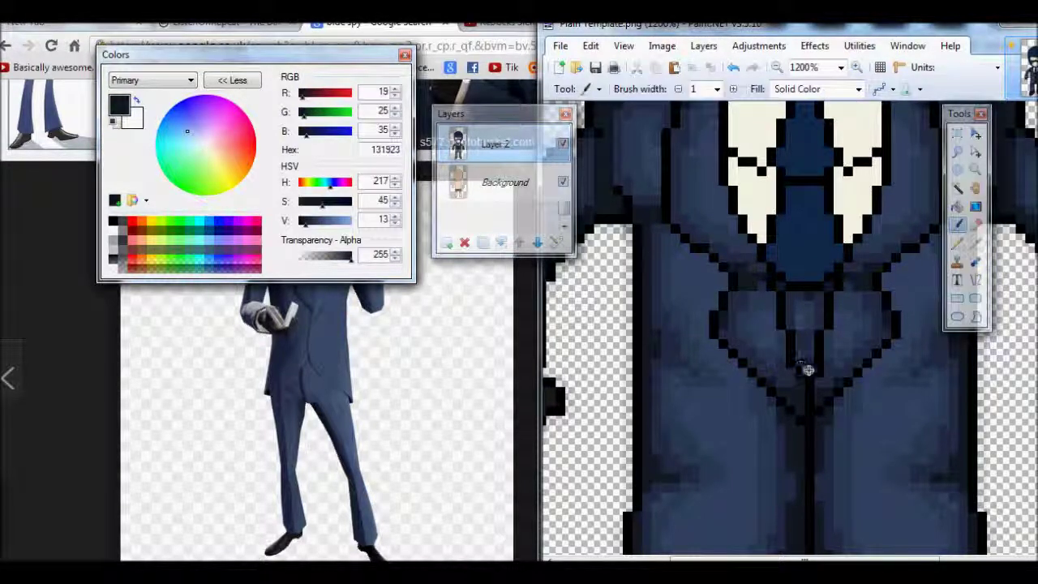
Step: Add a new layer and brush light blue 8CB8FF highlights on one half of the jacket, lapel and trousers
click(661, 45)
click(776, 67)
click(776, 68)
click(776, 68)
click(776, 68)
click(776, 68)
click(776, 67)
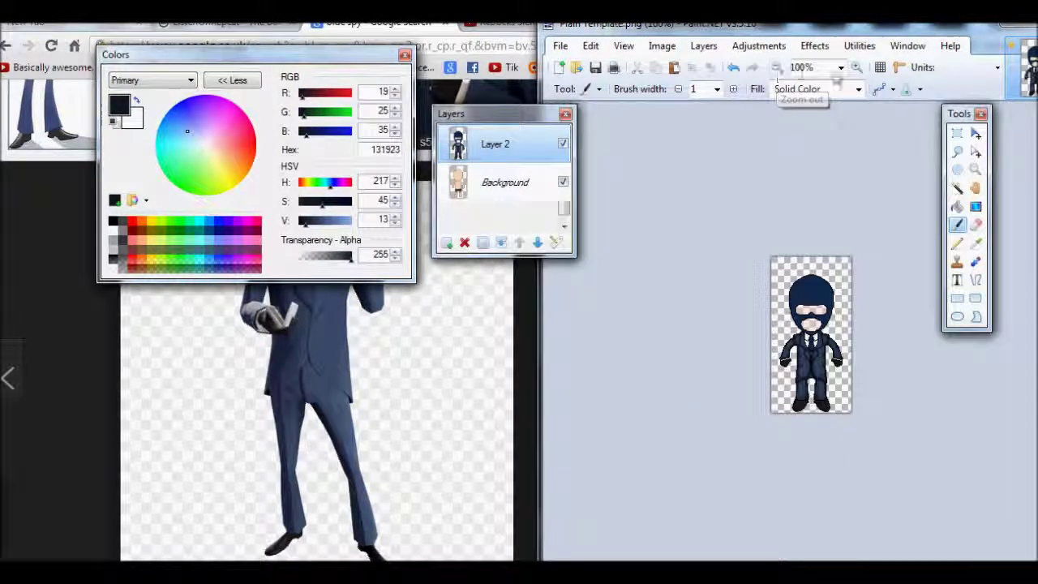
click(856, 68)
click(856, 68)
click(857, 68)
click(856, 67)
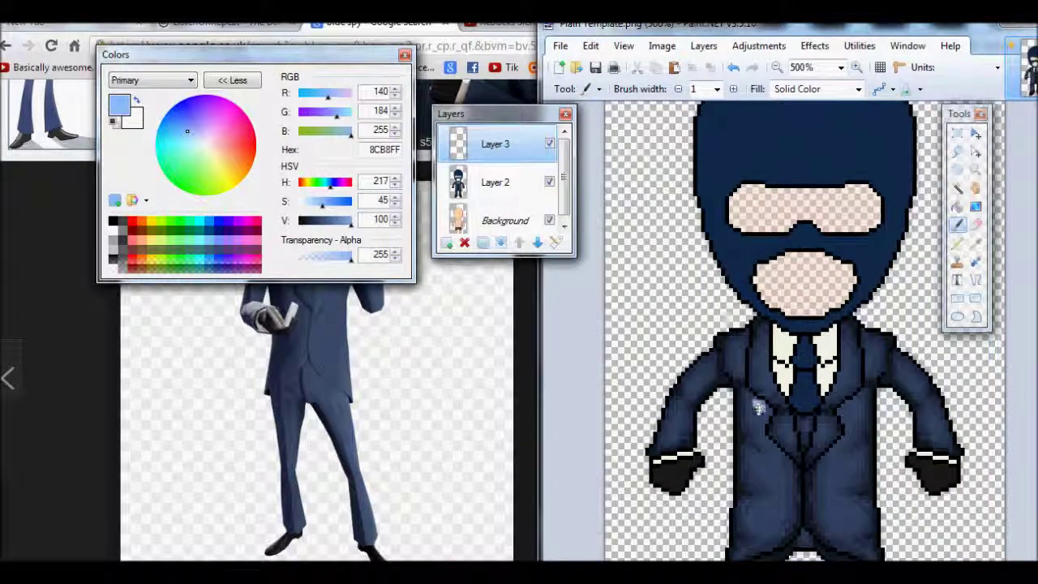
scroll(762, 410, down, 2)
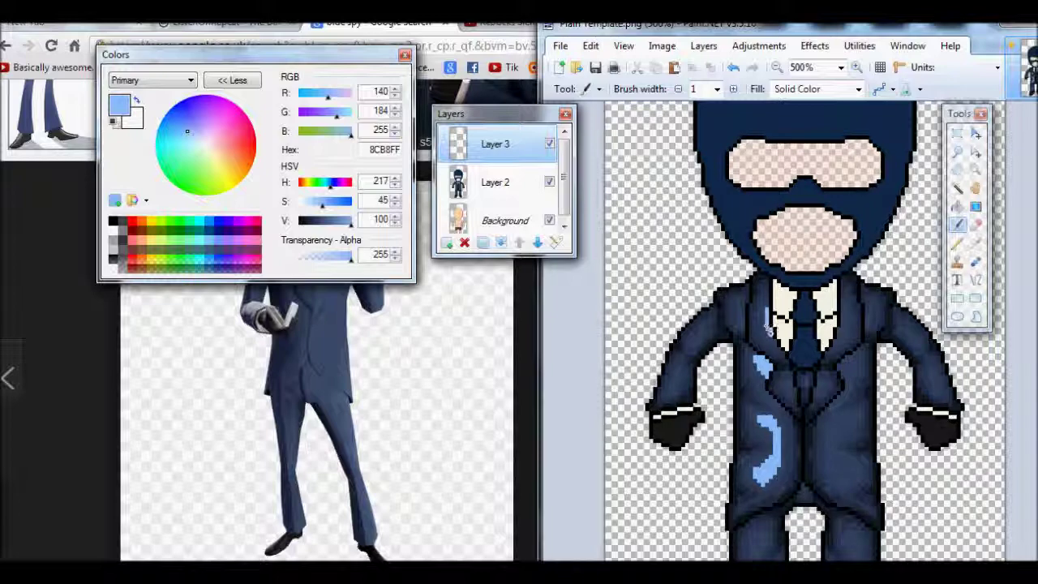
scroll(766, 328, down, 5)
Step: Copy the highlighted half of the suit and mirror the light blue highlights onto the other half
key(s)
drag(660, 151, 805, 527)
key(ctrl+c)
key(ctrl+v)
key(ctrl+d)
key(ctrl+minus)
key(ctrl+minus)
key(ctrl+minus)
key(ctrl+minus)
key(ctrl+minus)
key(ctrl+minus)
key(ctrl+minus)
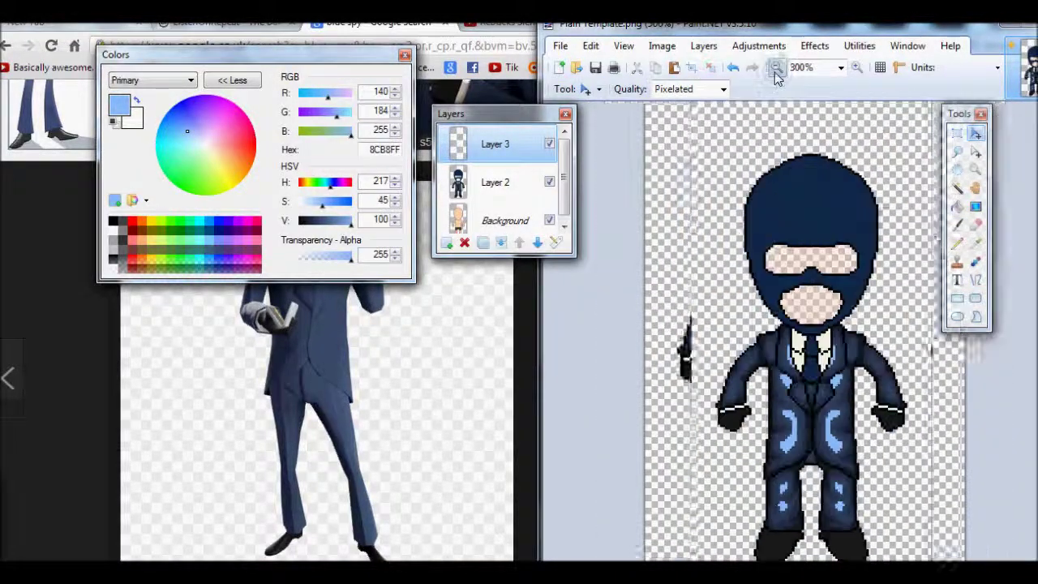
Step: Lower the highlight layer's opacity and merge it down into the character layer
key(F4)
drag(713, 408, 641, 411)
click(640, 442)
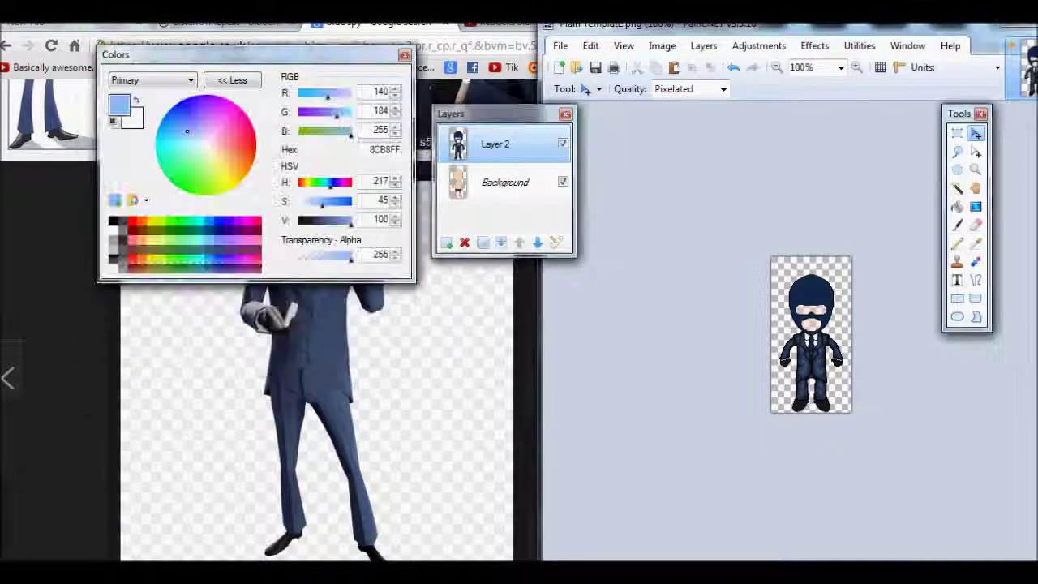
Step: Add a new layer and brush black 000000 shadows along the edges and folds of one sleeve, jacket half and trouser leg
click(858, 68)
drag(350, 220, 299, 219)
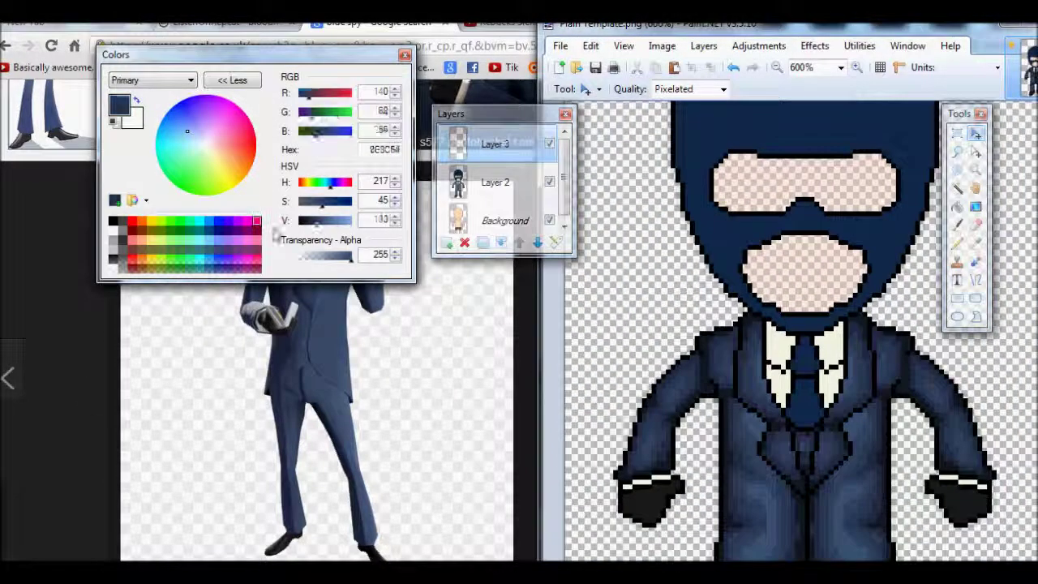
click(957, 225)
mouse_move(633, 469)
mouse_down()
mouse_move(661, 406)
mouse_move(707, 370)
mouse_up()
mouse_move(751, 406)
mouse_down()
mouse_move(760, 360)
mouse_move(746, 381)
mouse_up()
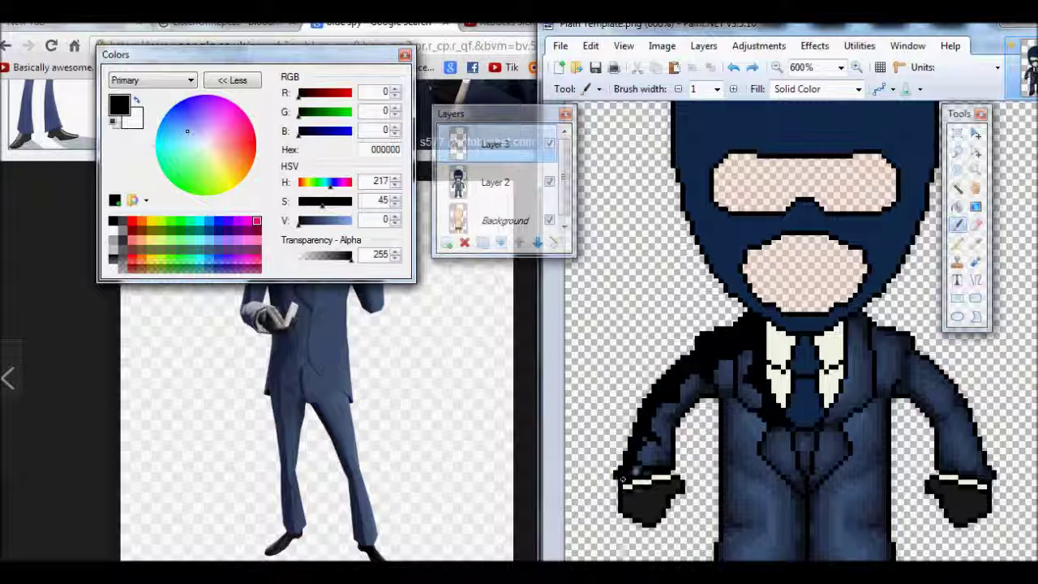
scroll(689, 365, down, 3)
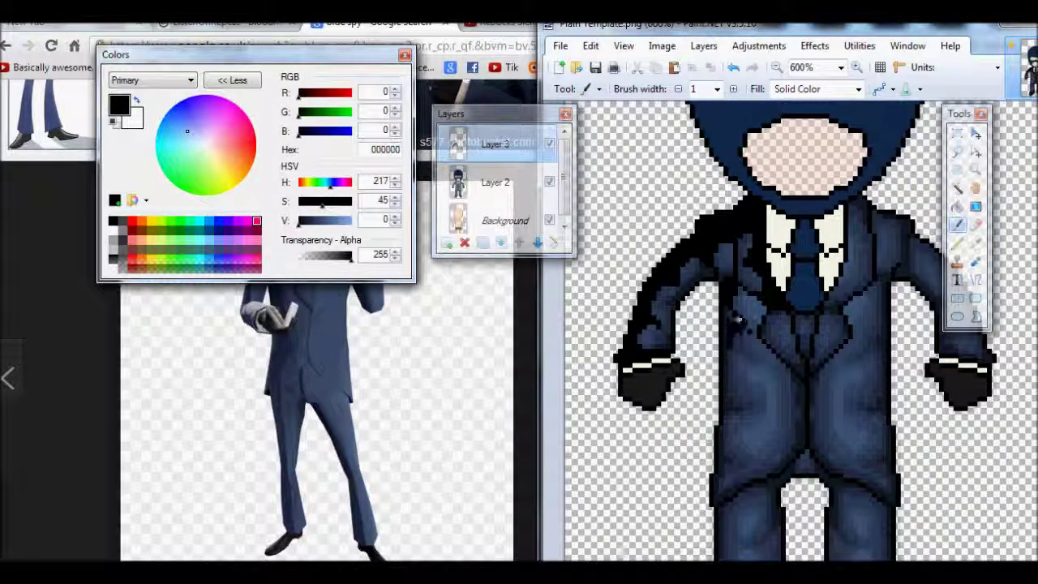
drag(732, 358, 735, 448)
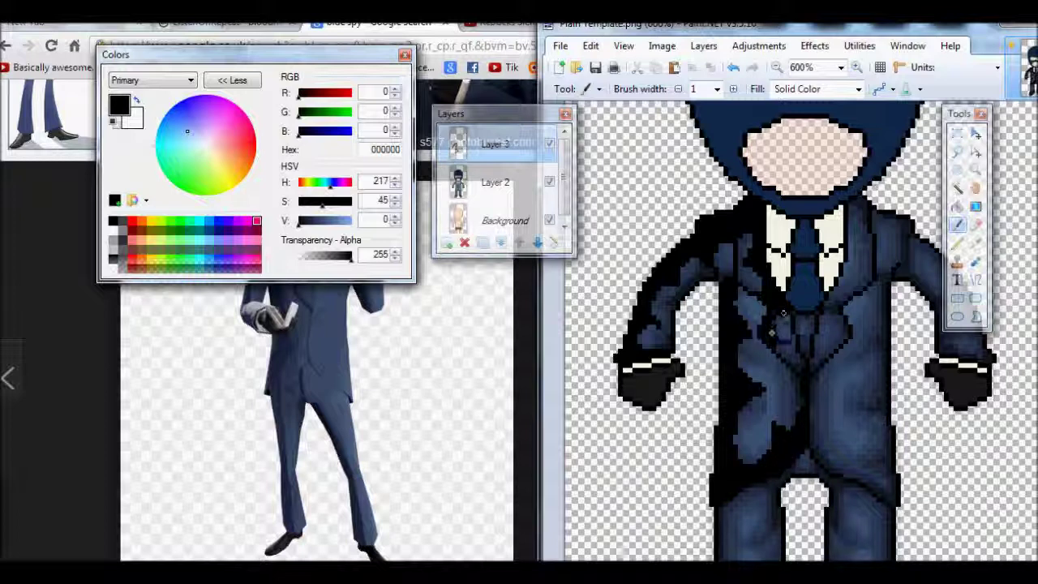
scroll(800, 410, down, 3)
drag(769, 370, 757, 444)
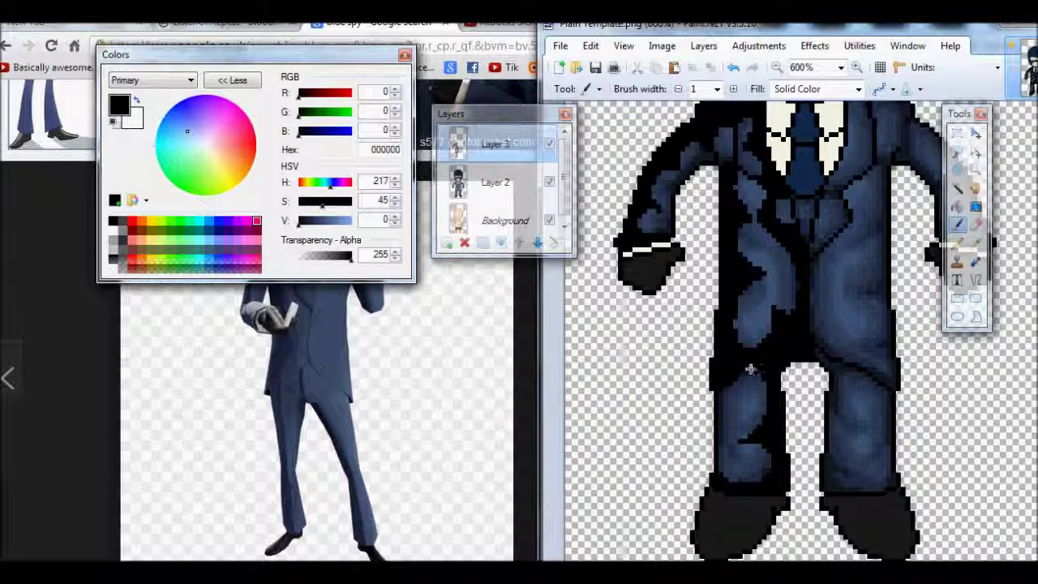
Step: Mirror the black shadows onto the other half of the suit and clear the selection
scroll(720, 434, down, 1)
key(s)
drag(635, 121, 827, 519)
key(m)
key(b)
key(ctrl+shift+a)
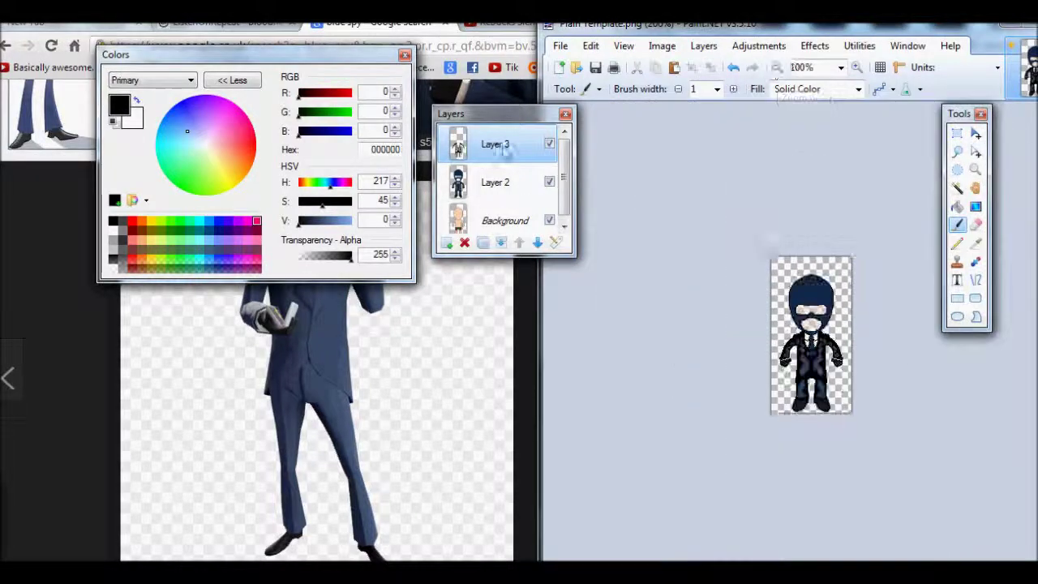
Step: Set the black shadow layer's opacity to 31
double_click(494, 145)
drag(610, 469, 525, 469)
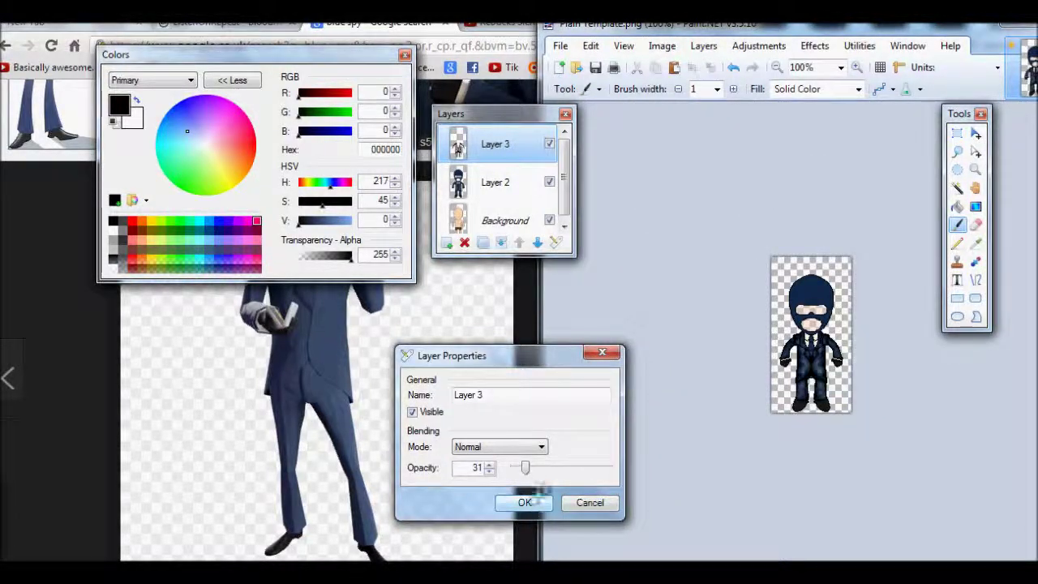
click(525, 503)
Step: Brush black shading onto the tie on a separate layer and lower that layer's opacity
click(857, 67)
click(857, 67)
click(592, 89)
click(791, 369)
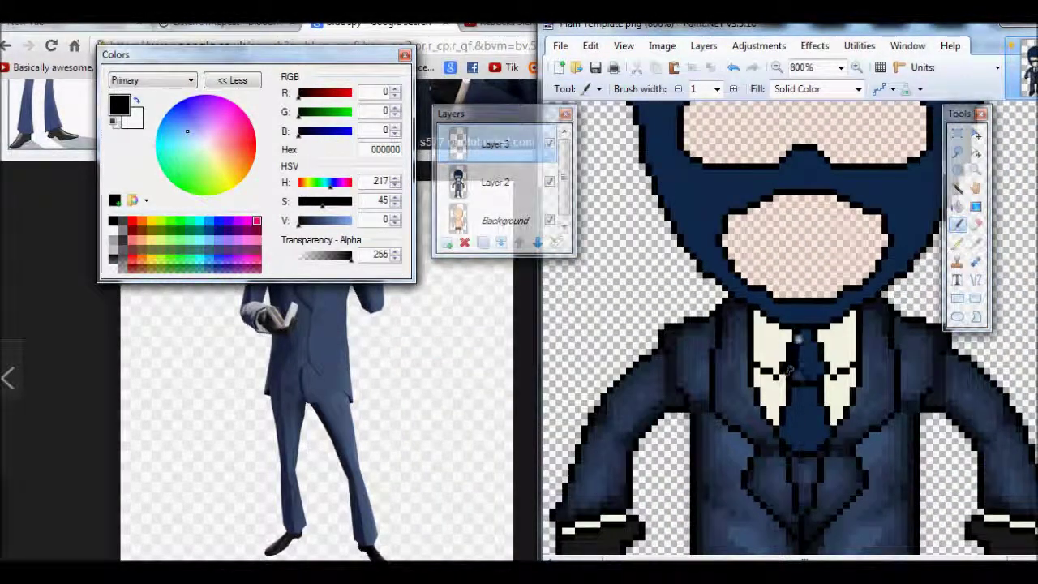
double_click(495, 144)
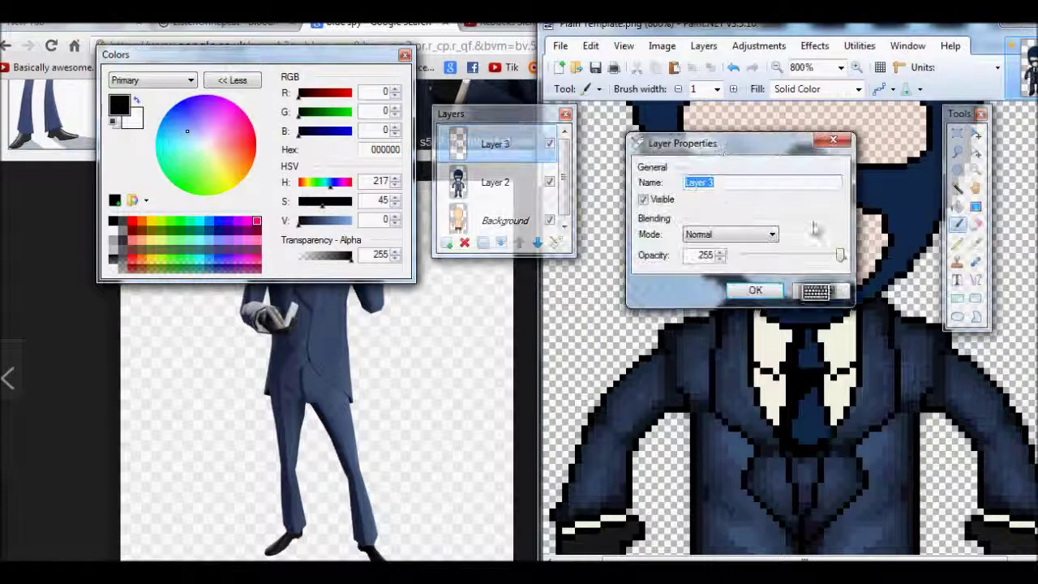
click(755, 289)
Step: Brush a light blue 8CB8FF highlight on the lower part of the tie and reduce the highlight layer's opacity
key(F4)
click(822, 371)
click(351, 220)
drag(814, 397, 801, 431)
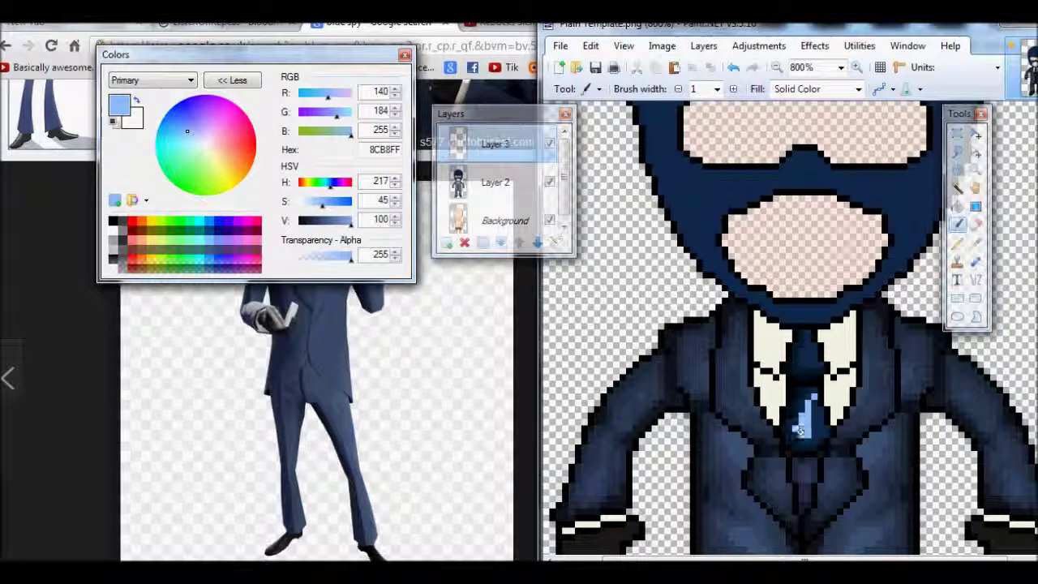
double_click(476, 137)
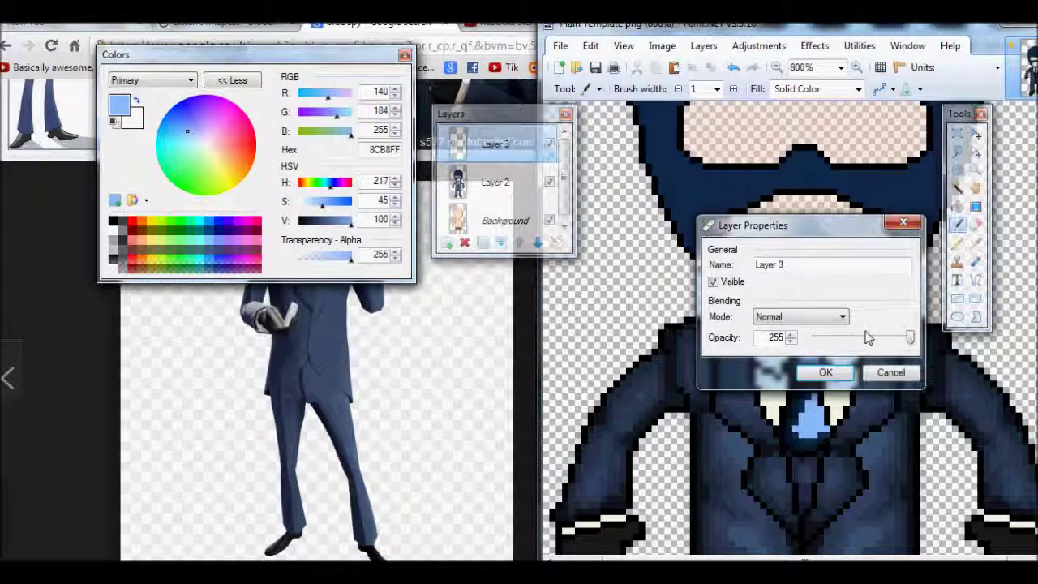
click(822, 371)
Step: Brush a smaller 8CB8FF highlight on the tie on a new layer and reduce its opacity
click(464, 243)
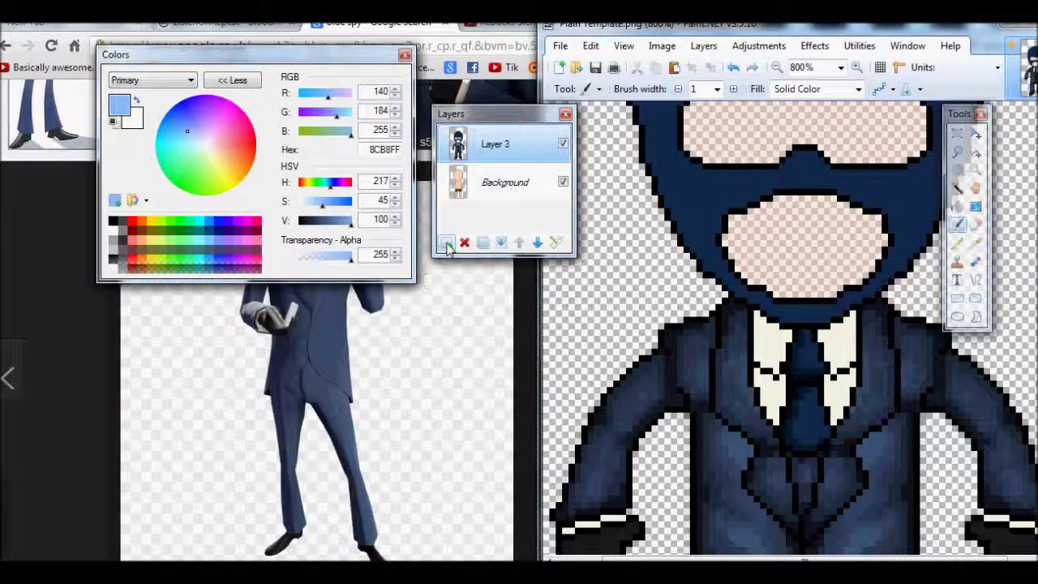
key(F4)
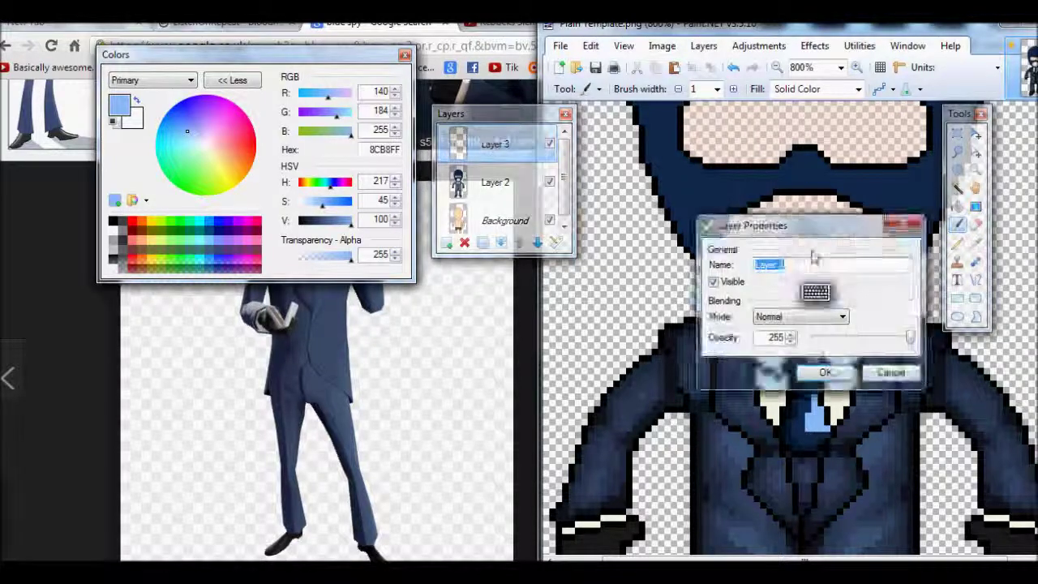
click(760, 273)
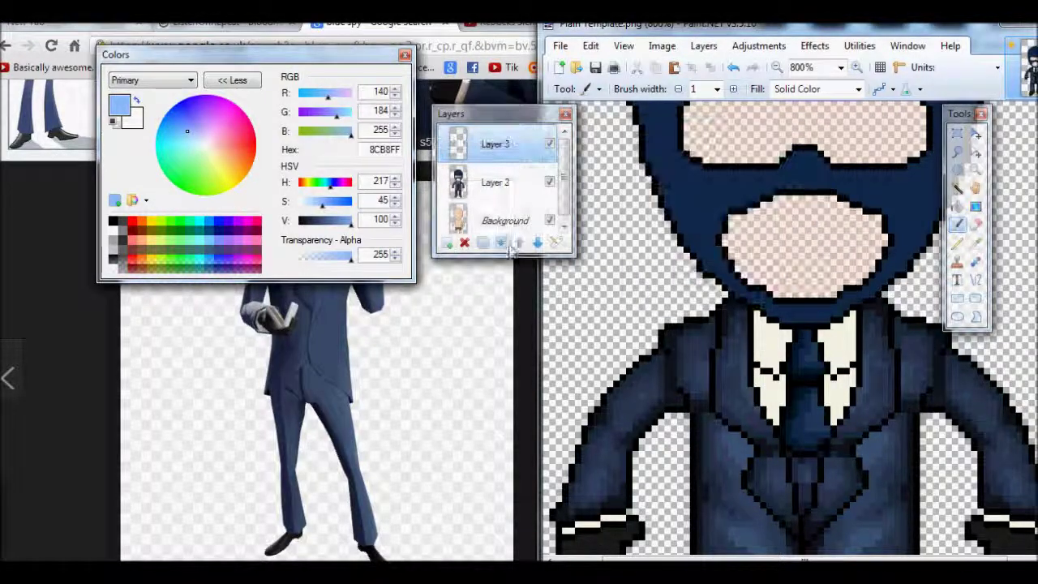
key(F4)
drag(892, 338, 838, 341)
click(824, 371)
click(778, 68)
click(857, 67)
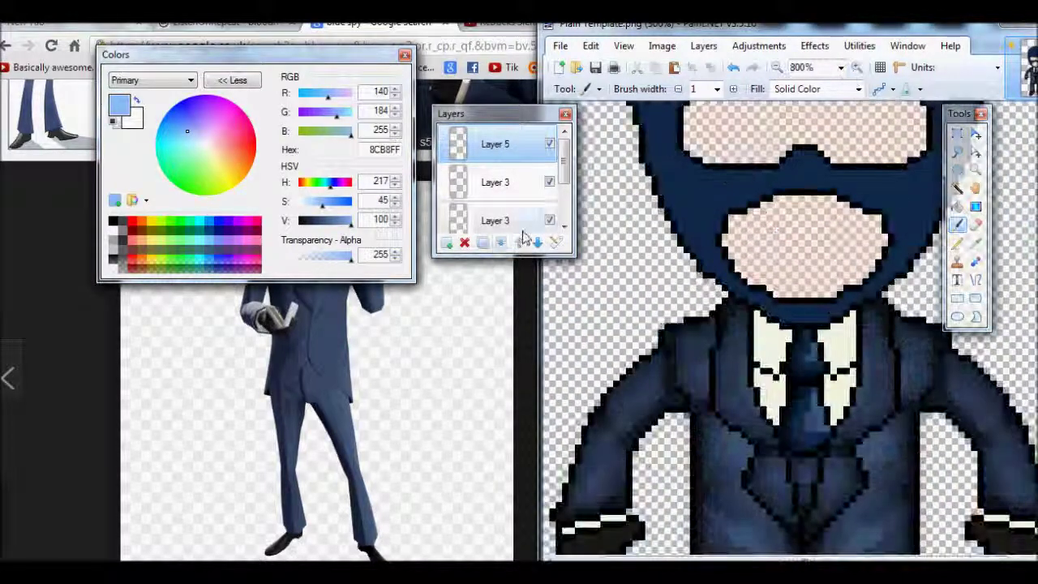
Step: Shade one side of the white shirt in black on its own layer, lower the layer's opacity and merge it down
key(d)
key(F4)
key(Return)
double_click(519, 144)
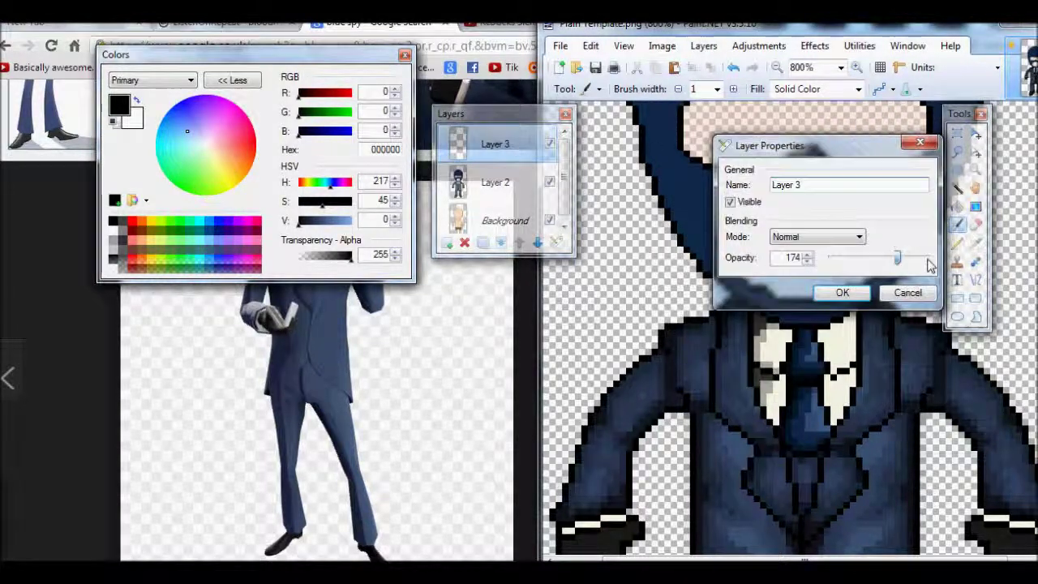
key(Return)
click(500, 243)
Step: Sample the shirt shadow and blend its edge with the in-between greys C5C6BA and D7D8CB
click(598, 89)
click(598, 89)
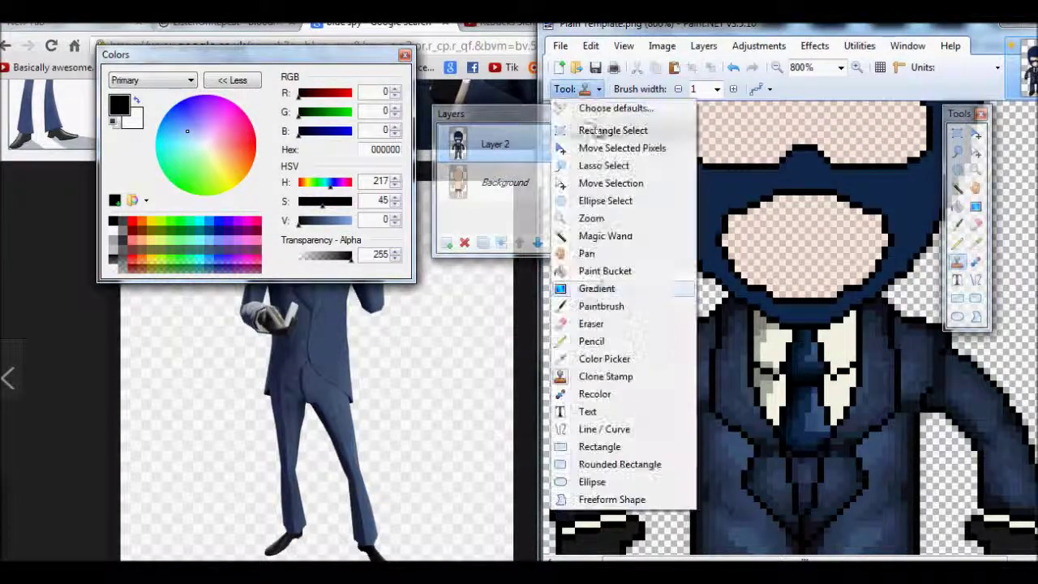
key(k)
click(835, 357)
click(769, 373)
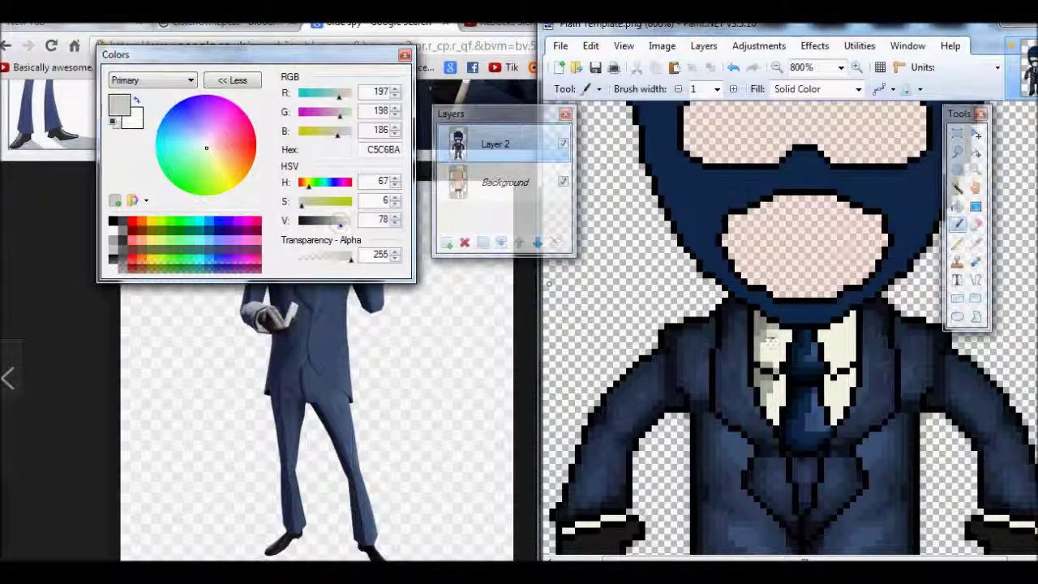
click(776, 341)
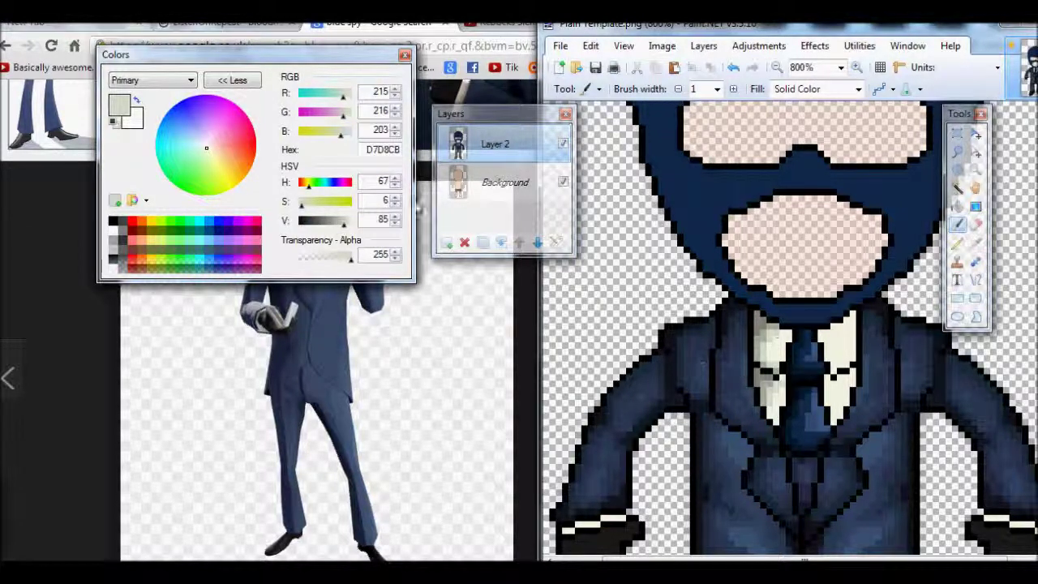
click(782, 340)
Step: Select the shaded half of the shirt and mirror it onto the other side of the tie
click(598, 89)
click(614, 132)
drag(741, 310, 783, 438)
key(m)
key(ctrl+minus)
key(ctrl+minus)
click(662, 45)
key(Escape)
key(ctrl+minus)
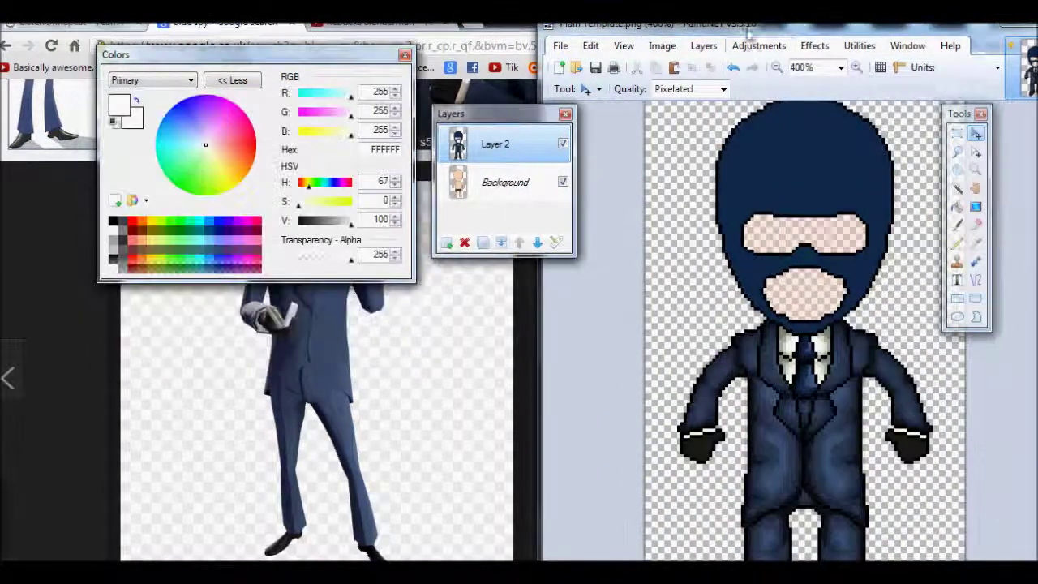
Step: Shift the character layer's hue from blue to red and increase its saturation with Hue / Saturation
key(ctrl+shift+u)
drag(752, 223, 430, 350)
drag(447, 390, 506, 394)
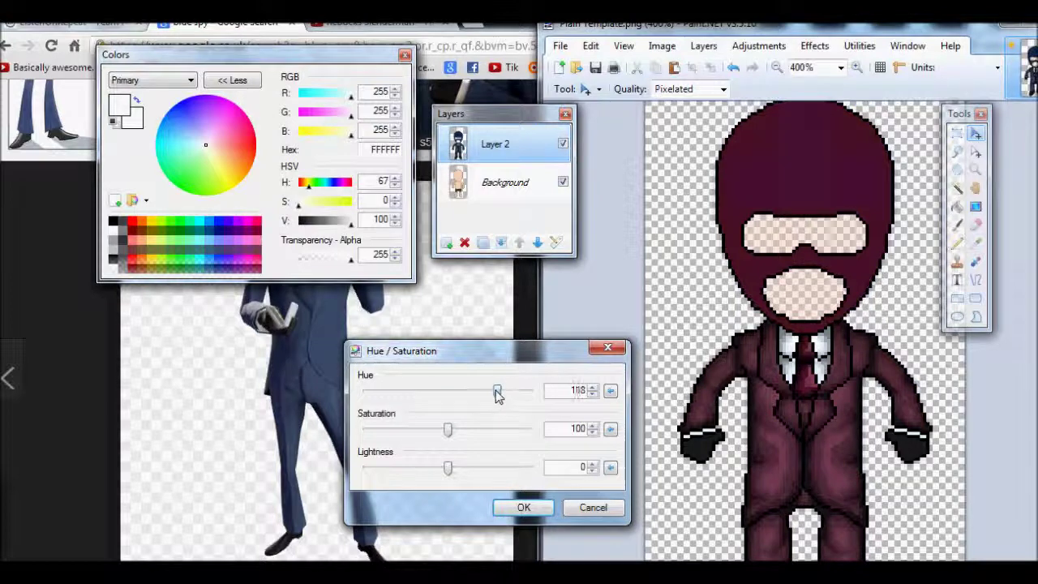
drag(450, 428, 469, 428)
mouse_move(508, 390)
mouse_down()
mouse_move(528, 392)
mouse_move(512, 393)
mouse_move(522, 387)
mouse_up()
click(524, 507)
Step: Shade one glove in black with the Paintbrush on a new layer and lower that layer's opacity
click(857, 67)
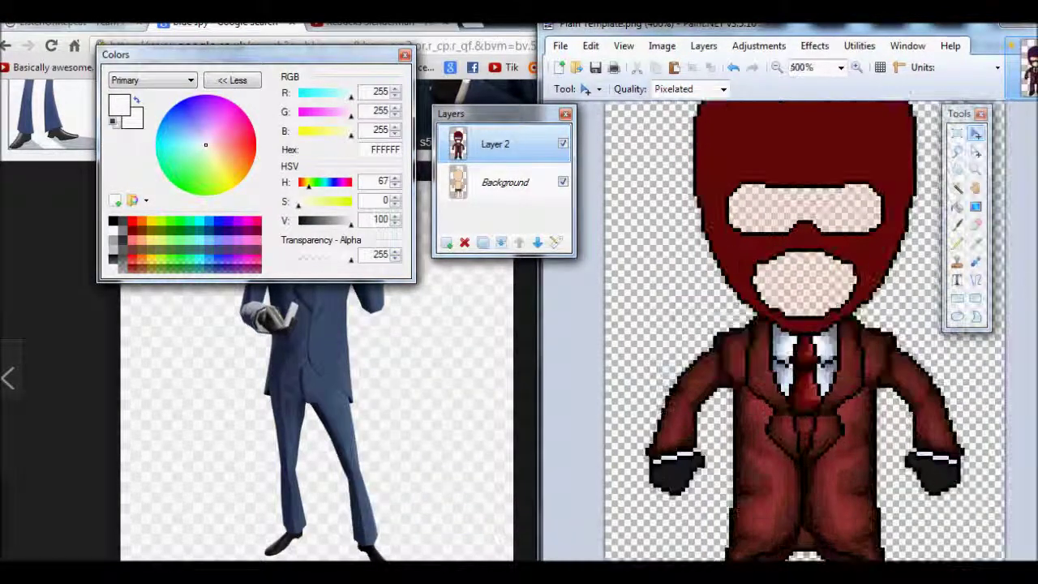
scroll(803, 324, down, 3)
click(585, 90)
click(616, 282)
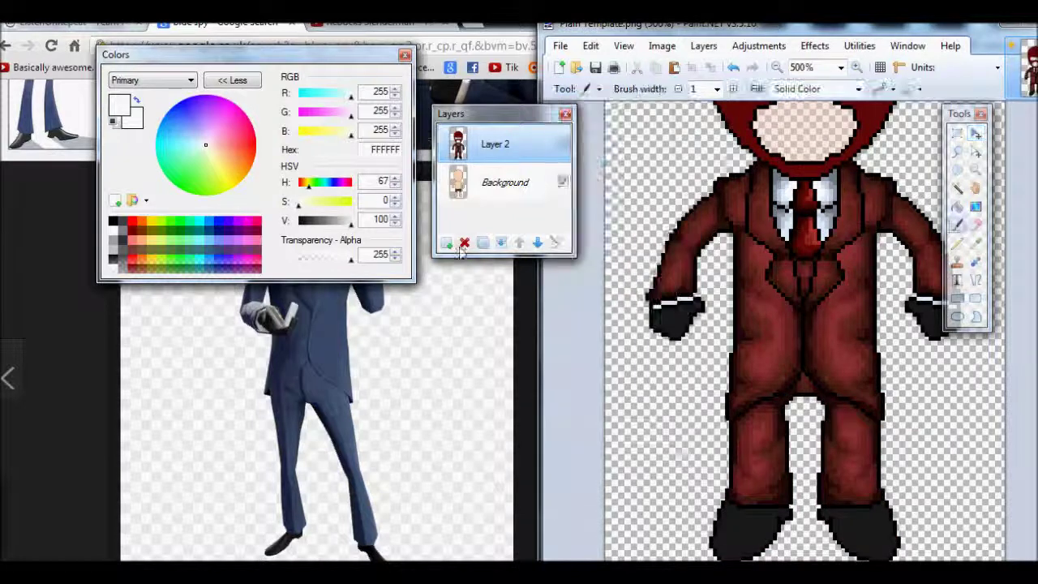
key(ctrl+shift+n)
click(112, 220)
double_click(507, 154)
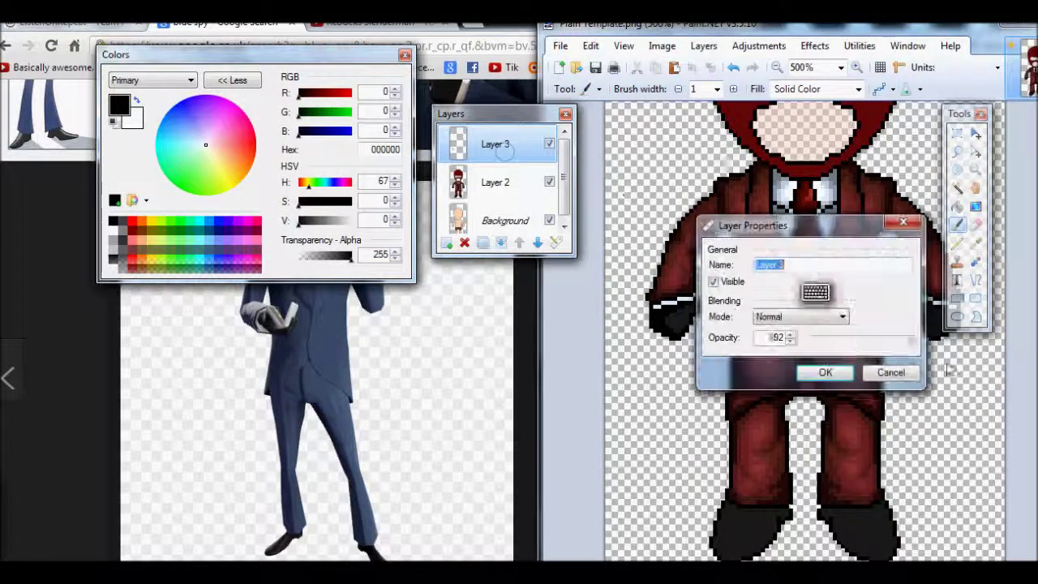
click(820, 371)
double_click(495, 143)
click(822, 371)
Step: Highlight the glove in light grey EAEAEA on its own layer and set the layer's opacity to 30
click(348, 220)
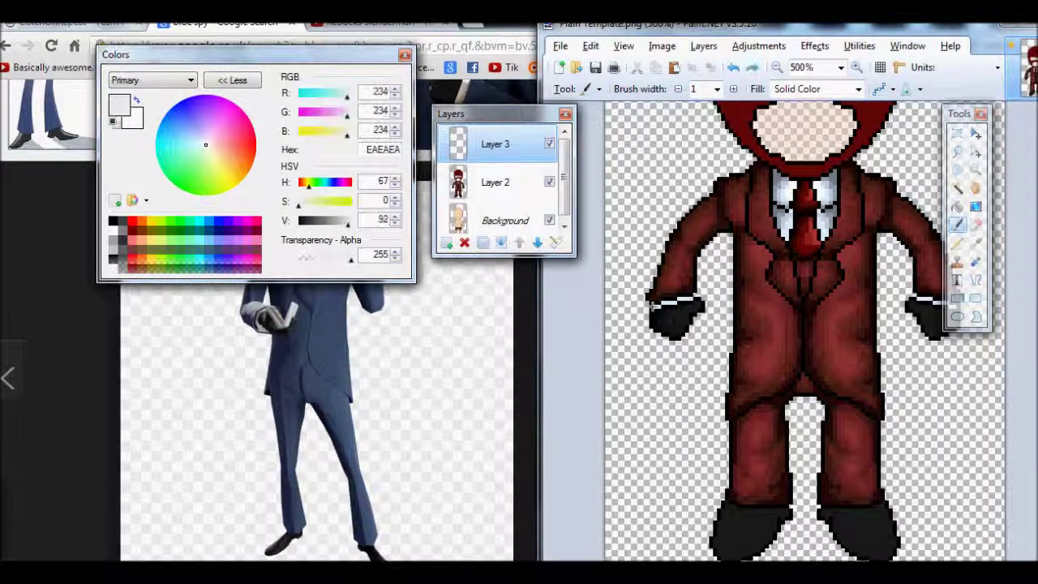
double_click(519, 147)
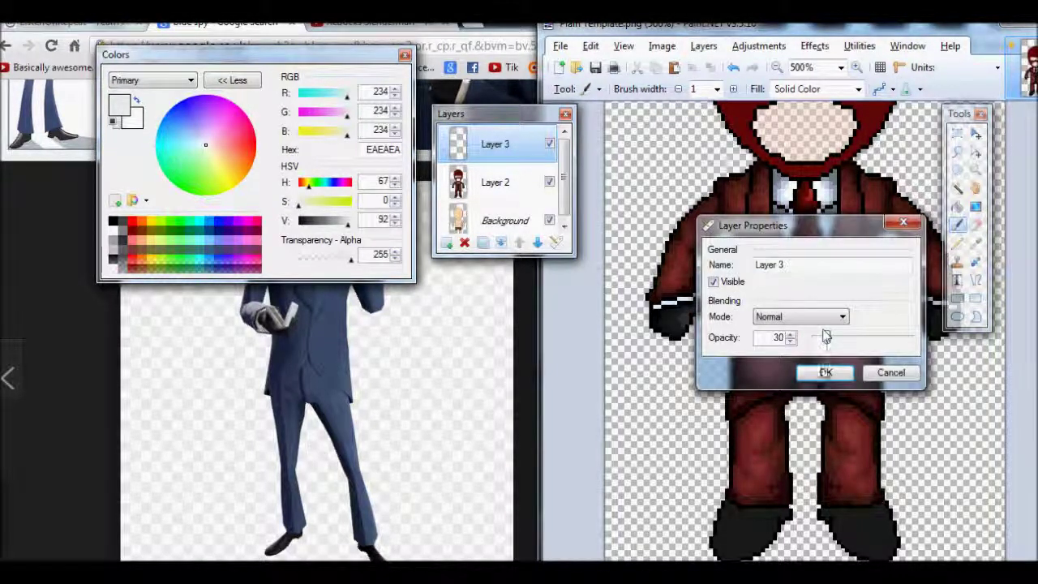
click(822, 371)
click(463, 242)
Step: Shade one shoe in black on a separate layer in several passes, lowering the layer's opacity after each pass
click(446, 242)
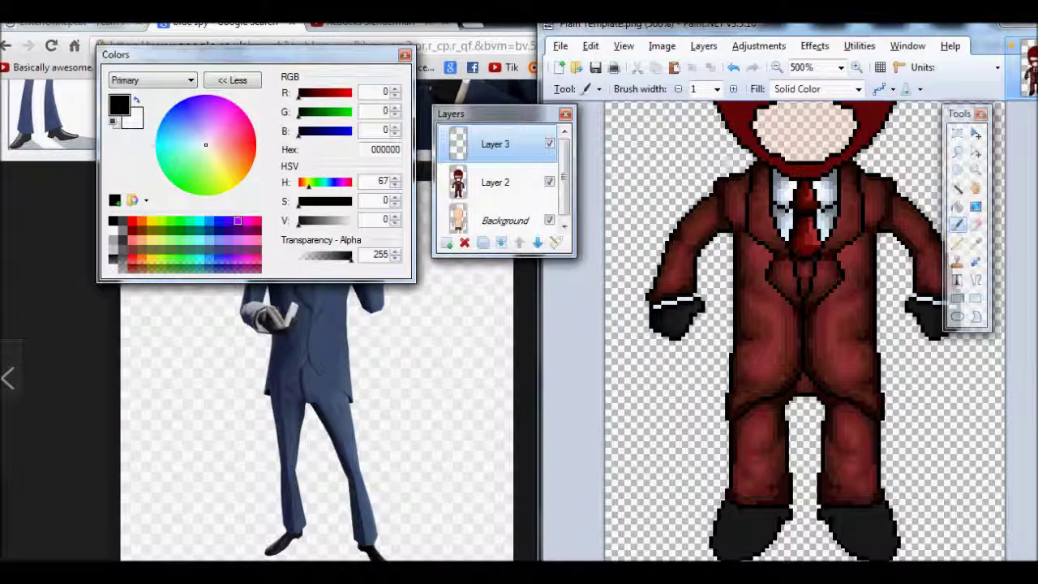
drag(724, 506, 764, 543)
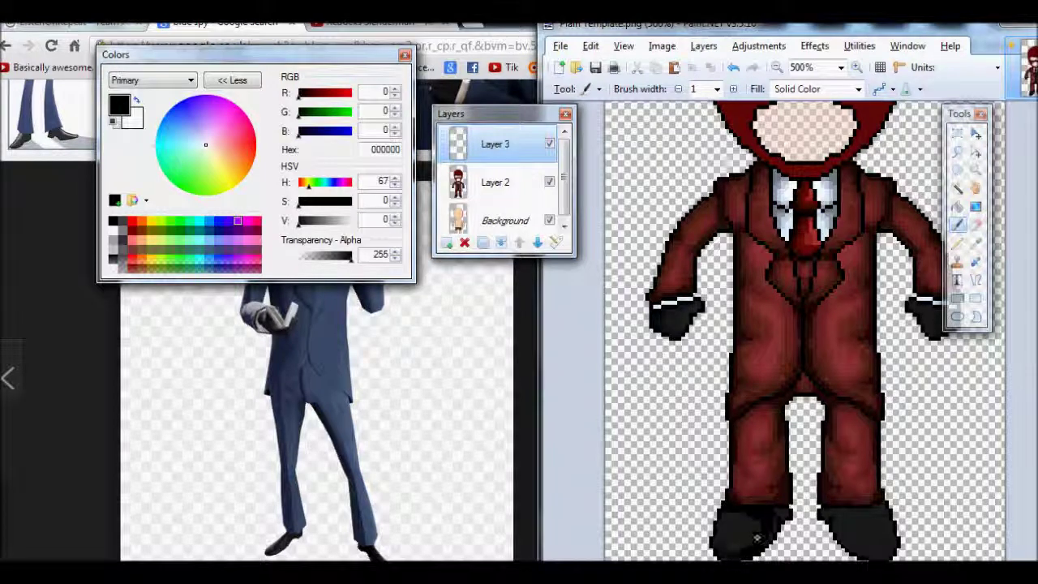
click(557, 240)
click(822, 371)
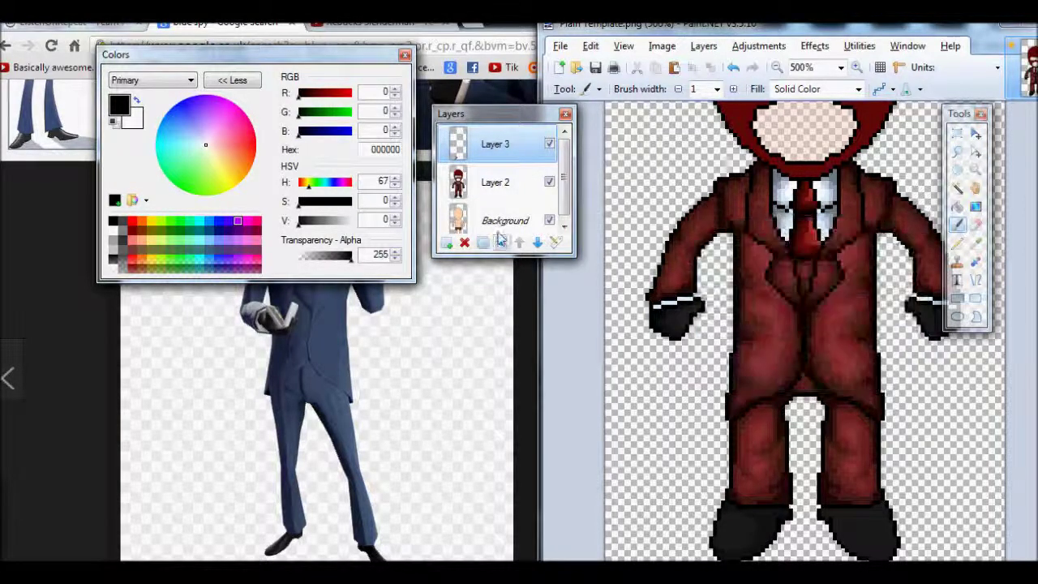
double_click(488, 163)
click(823, 371)
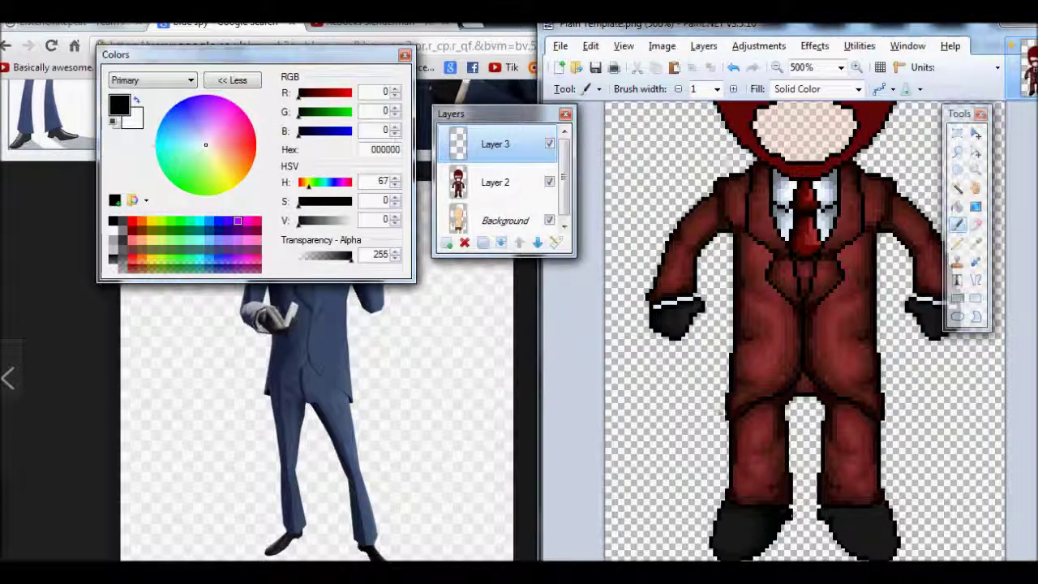
key(F4)
click(822, 371)
Step: Paint a white highlight on the shoe, try lowering its layer's opacity and undo that opacity change
key(x)
drag(724, 523, 731, 529)
key(F4)
drag(903, 336, 818, 341)
click(820, 370)
key(ctrl+z)
Step: Blur the shoe's white highlight, set its layer's opacity to 95 and merge it down
click(814, 46)
mouse_move(819, 82)
click(932, 99)
click(917, 339)
double_click(519, 142)
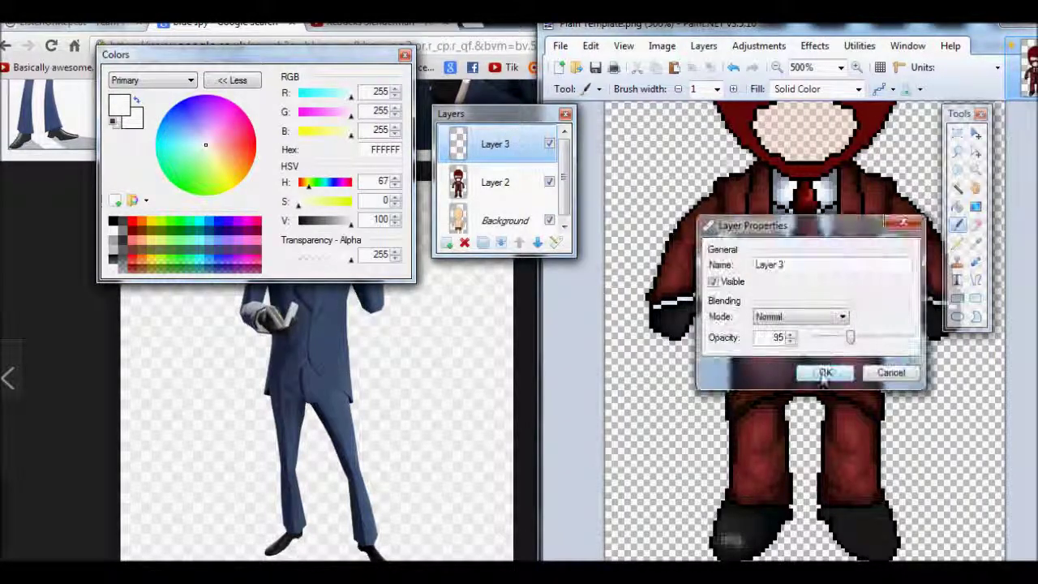
key(Escape)
key(ctrl+0)
key(F4)
key(Escape)
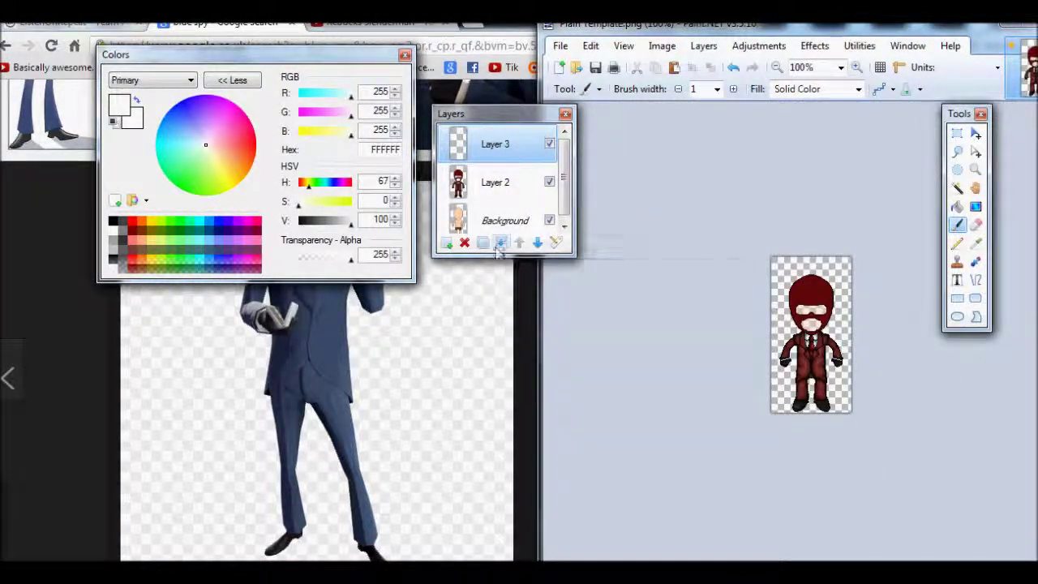
Step: Darken the shoe's edges in black on the shading layer, lower the layer's opacity and merge it down
key(d)
key(ctrl+plus)
key(ctrl+plus)
key(ctrl+plus)
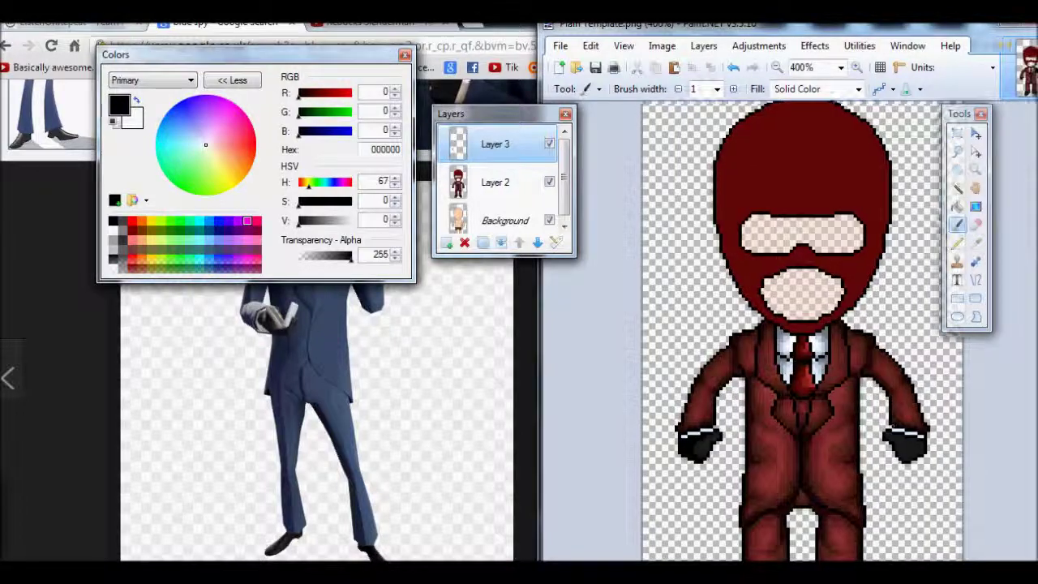
key(ctrl+plus)
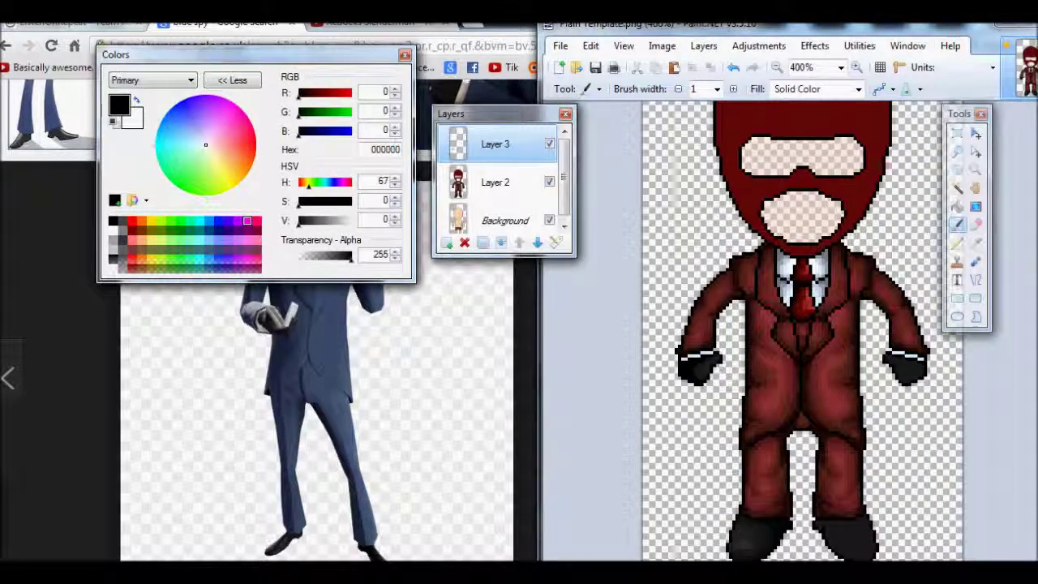
drag(535, 412, 468, 412)
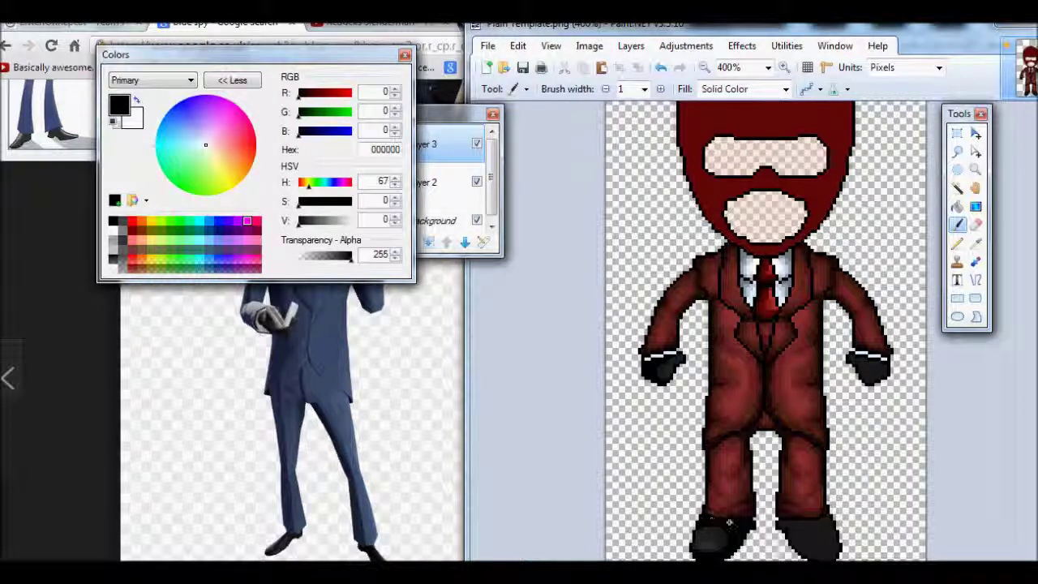
key(ctrl+0)
double_click(423, 143)
drag(690, 213, 513, 237)
drag(667, 349, 581, 349)
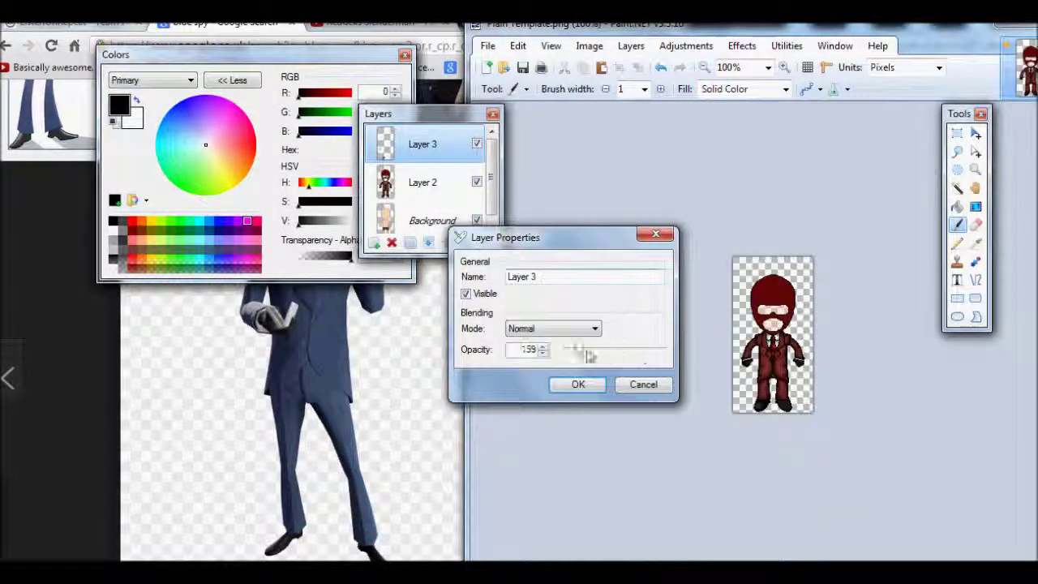
click(578, 384)
key(ctrl+m)
Step: Select the shaded shoe and mirror it onto the other side of the character
click(519, 88)
click(505, 132)
drag(689, 495, 765, 460)
key(m)
key(ctrl+d)
Step: Refine the glove shading on a new layer, adjust the layer's opacity and merge it down
key(ctrl+shift+n)
key(p)
key(ctrl+plus)
double_click(422, 143)
key(Escape)
key(F4)
key(Escape)
key(ctrl+shift+Delete)
key(s)
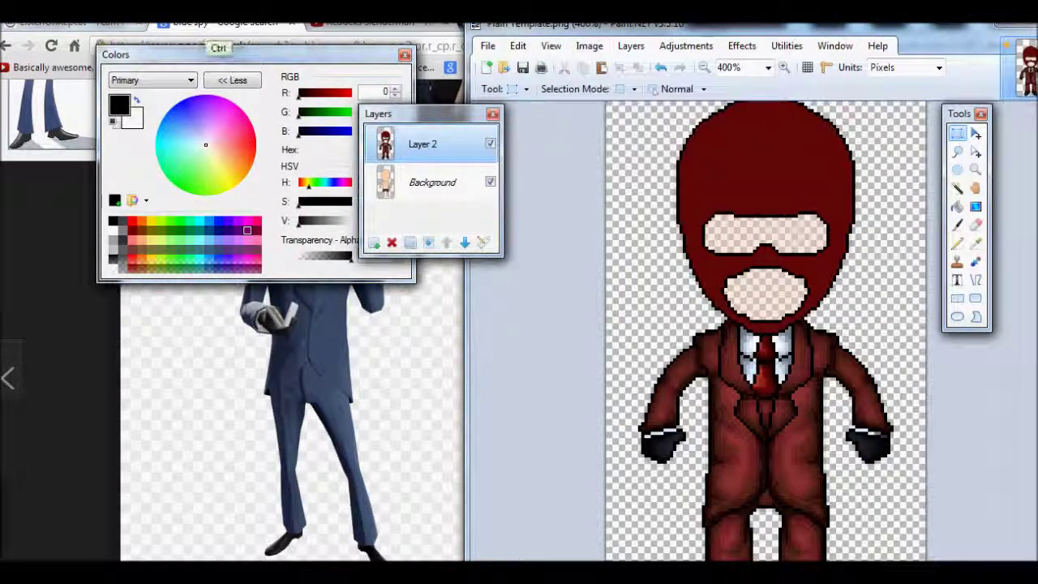
Step: Select the jacket, sleeves, lapels and trousers with the Magic Wand, reducing the tolerance to 16% for the smaller areas
key(b)
click(516, 89)
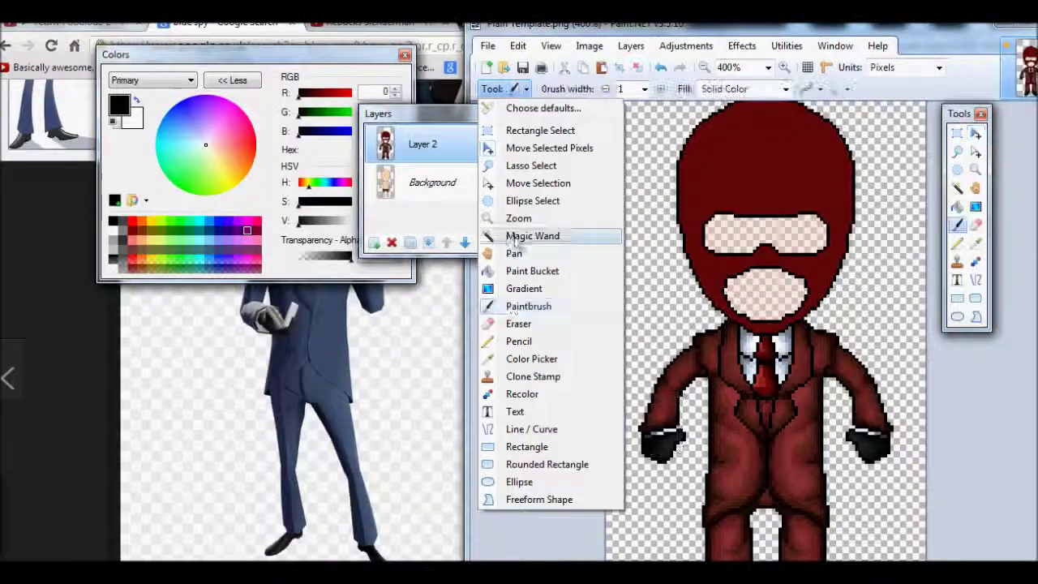
click(532, 235)
click(658, 398)
ctrl+click(727, 478)
ctrl+click(784, 464)
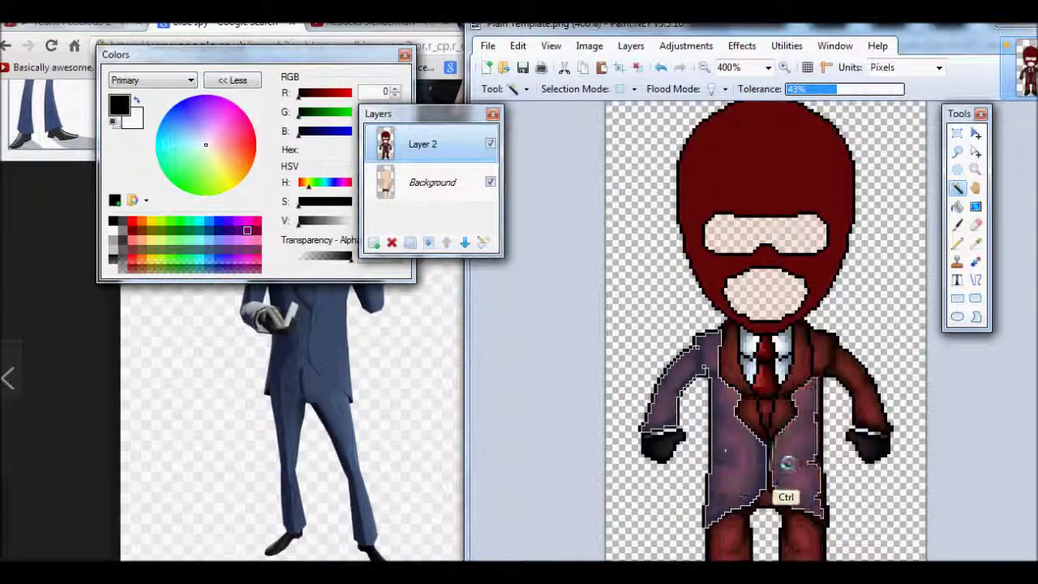
ctrl+click(783, 439)
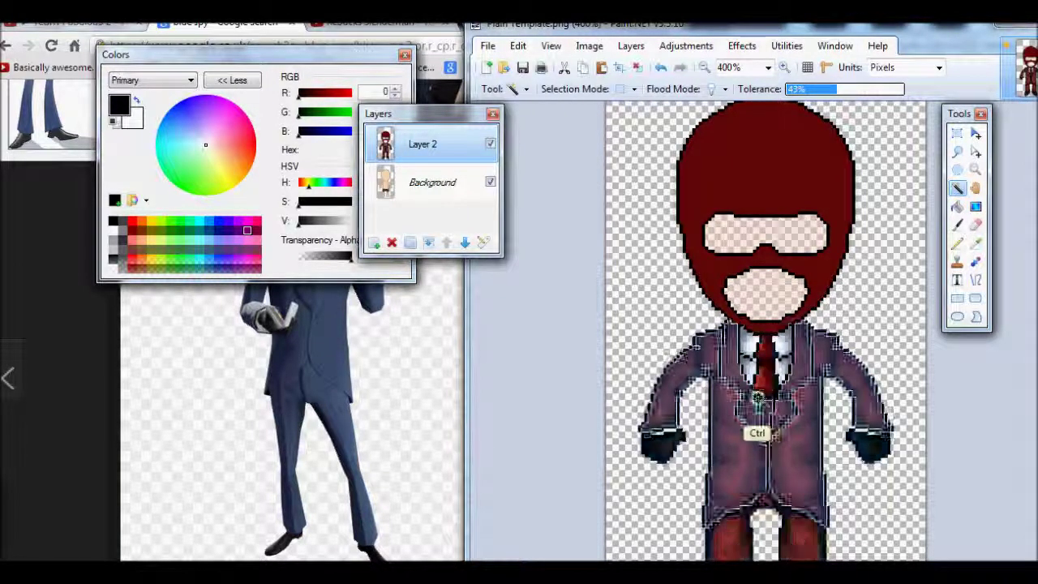
scroll(765, 325, down, 2)
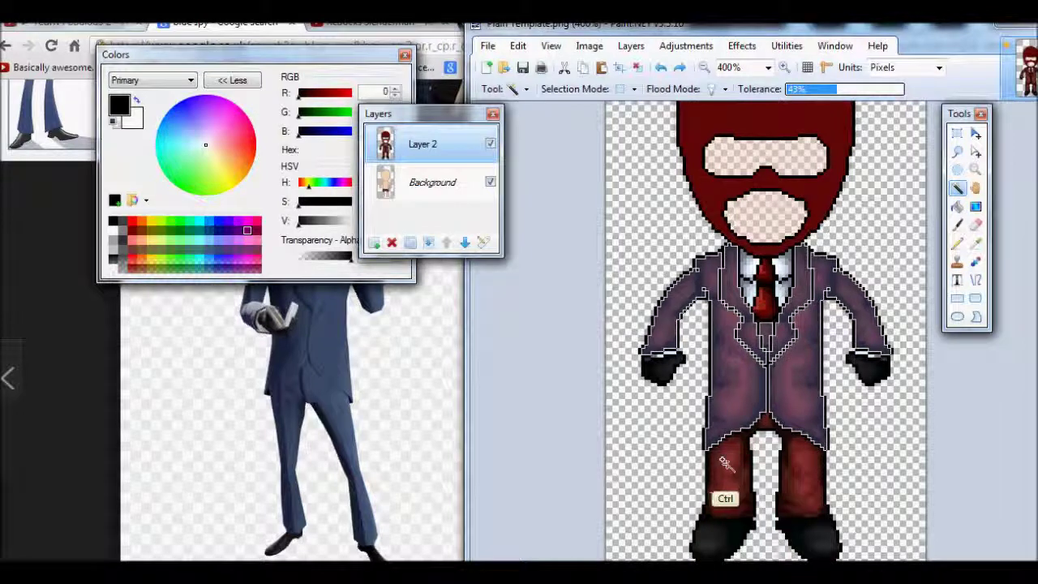
ctrl+click(719, 492)
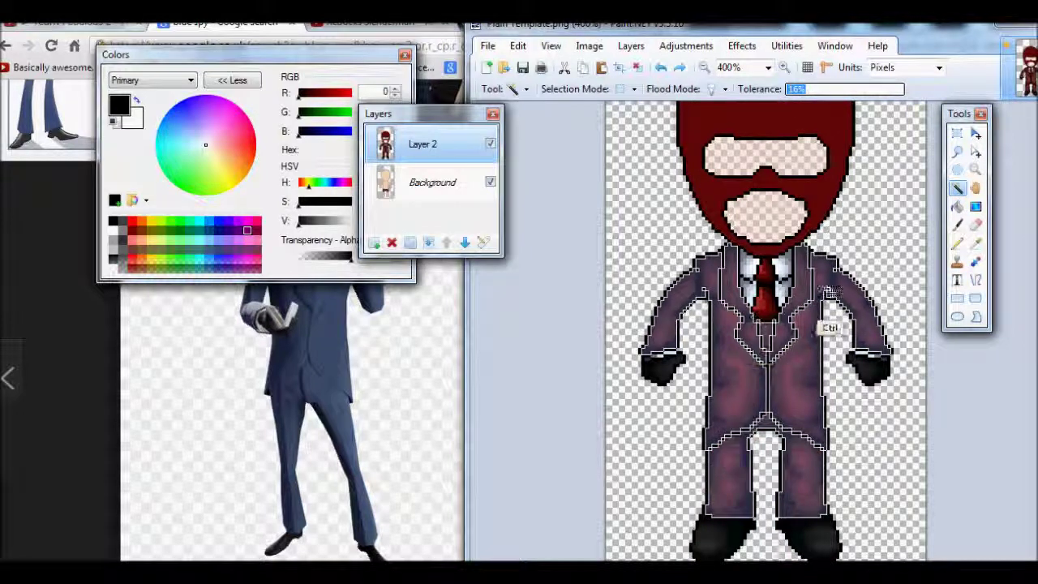
Step: Fill the selected suit with a white Light Vertical stripe pattern on a new layer
click(374, 242)
key(f)
click(136, 100)
click(739, 89)
click(686, 133)
click(740, 89)
scroll(707, 179, down, 3)
click(707, 213)
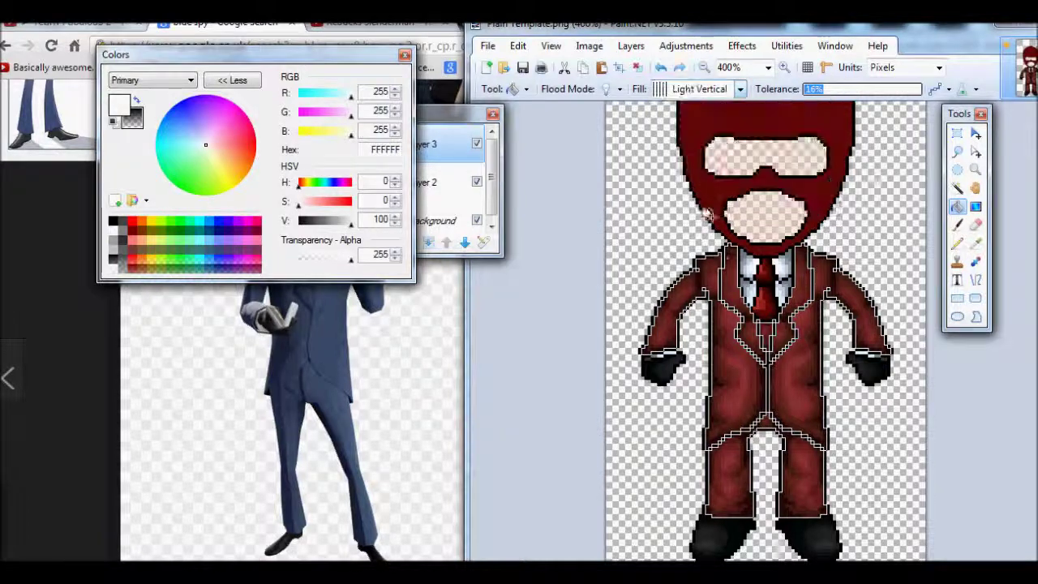
click(707, 213)
Step: Set the pinstripe layer's opacity to 23 and merge it into the character layer
click(703, 67)
click(703, 67)
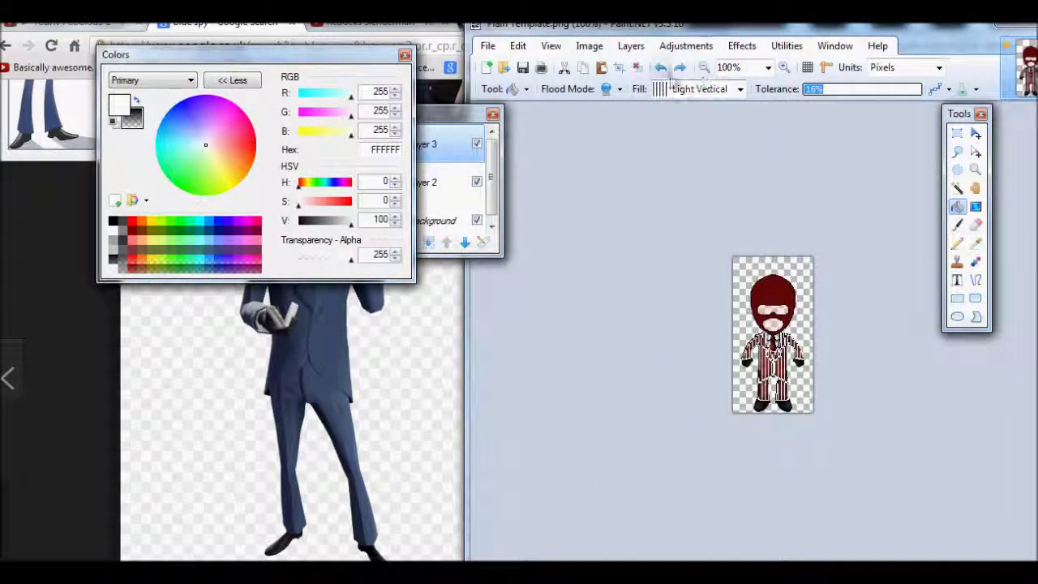
double_click(430, 144)
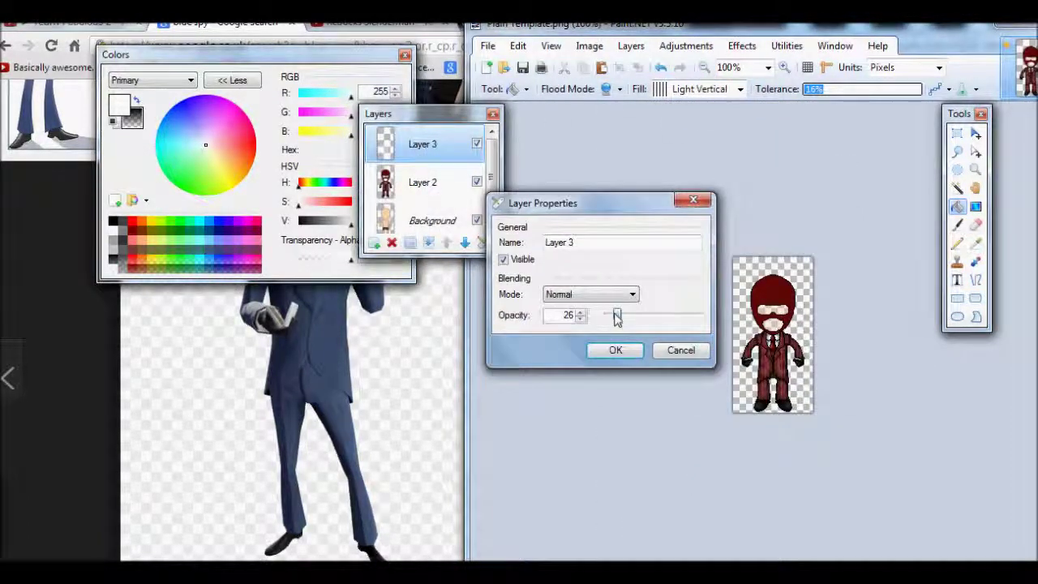
drag(559, 204, 529, 233)
click(550, 341)
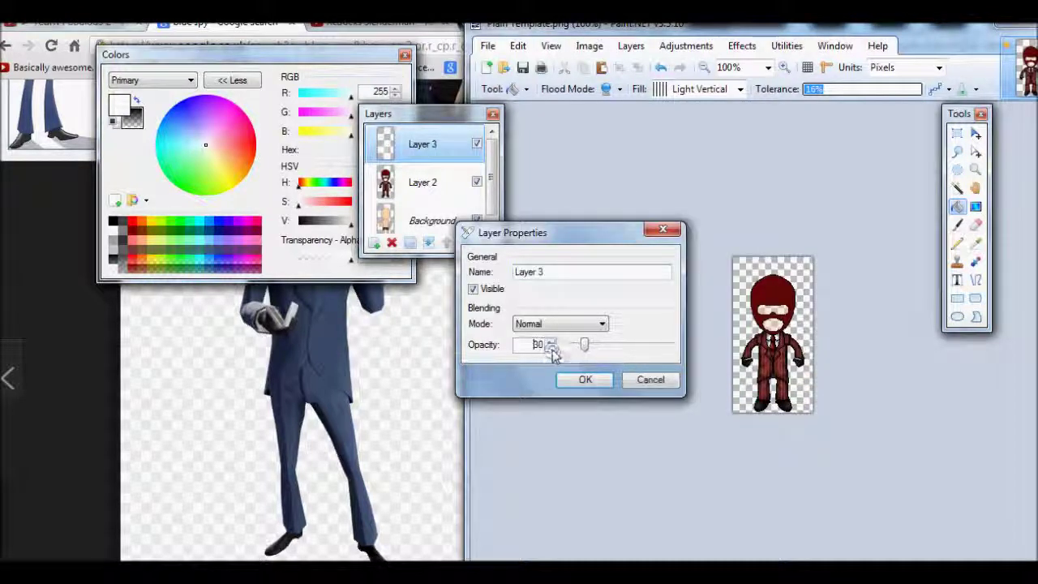
text(23)
key(Return)
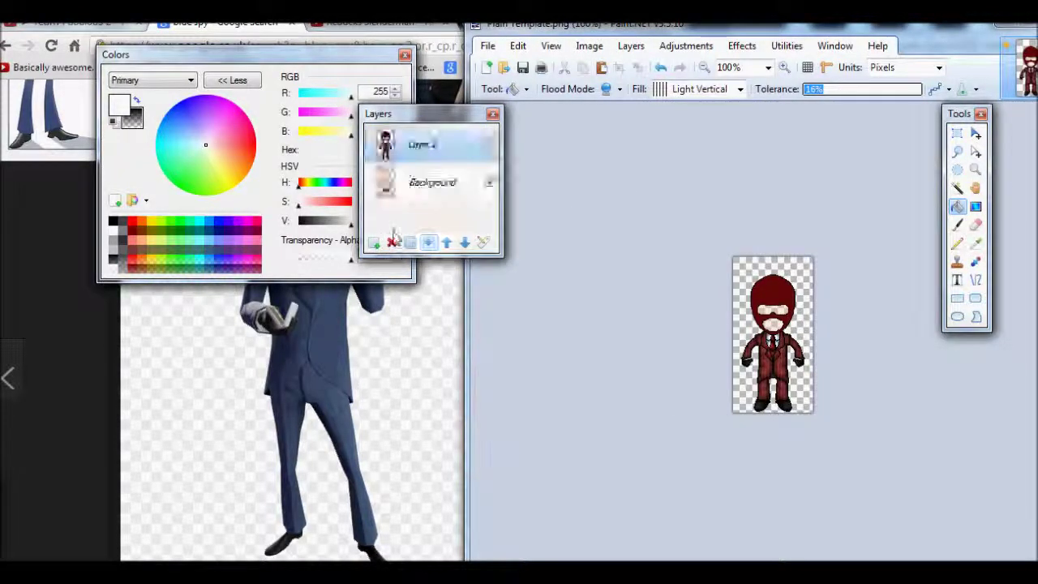
Step: Set the fill back to Solid Color and prepare a new layer and the Line / Curve tool for the trouser creases
click(739, 88)
click(697, 106)
click(519, 89)
click(533, 429)
click(784, 67)
click(784, 67)
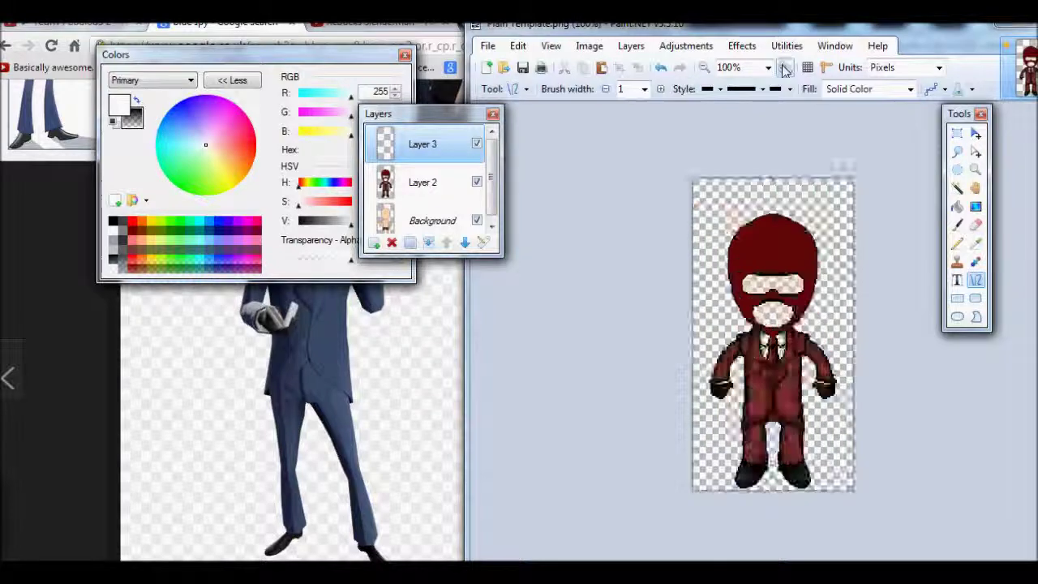
click(784, 67)
click(784, 67)
click(784, 68)
key(p)
key(ctrl+plus)
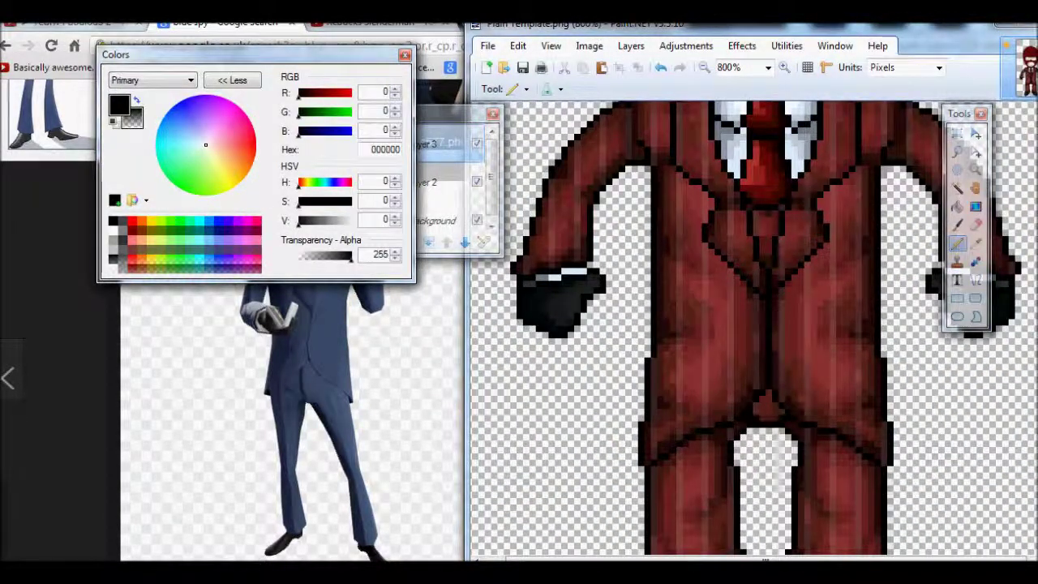
scroll(754, 324, down, 3)
key(o)
drag(688, 446, 683, 297)
key(ctrl+z)
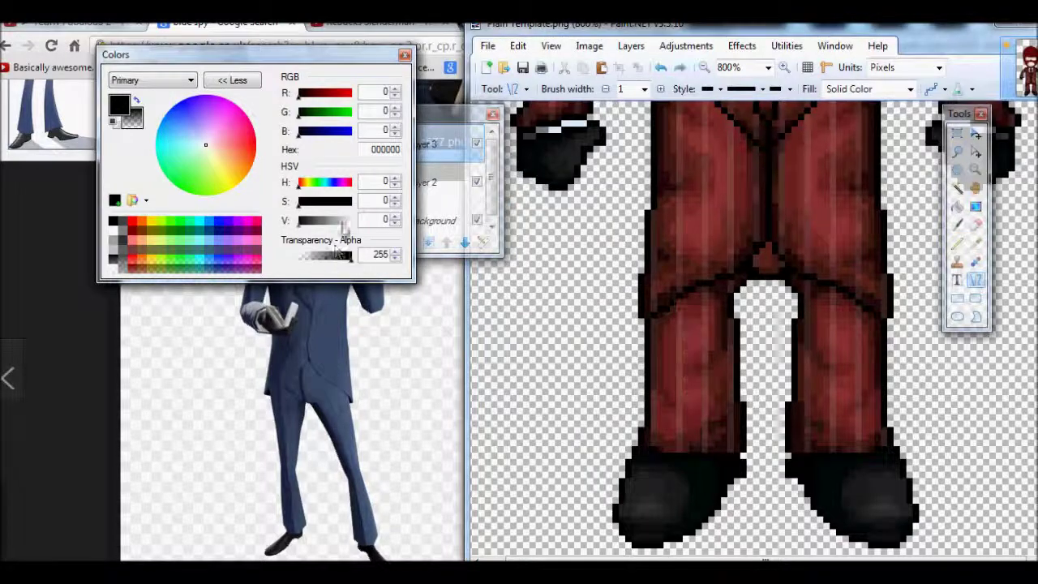
Step: Draw a white crease line down one trouser leg and mirror it onto the other leg
key(x)
key(ctrl+z)
click(590, 46)
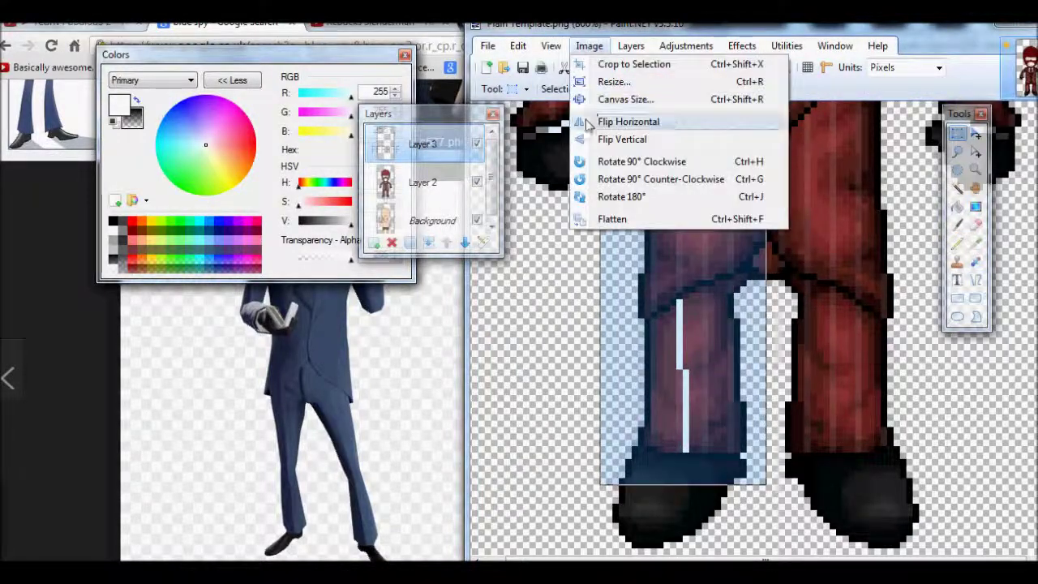
Step: Lower the crease layer's opacity to about 63 and merge it into the character layer
click(704, 68)
click(704, 67)
key(ctrl+0)
key(F4)
drag(733, 213, 523, 269)
drag(663, 381, 594, 392)
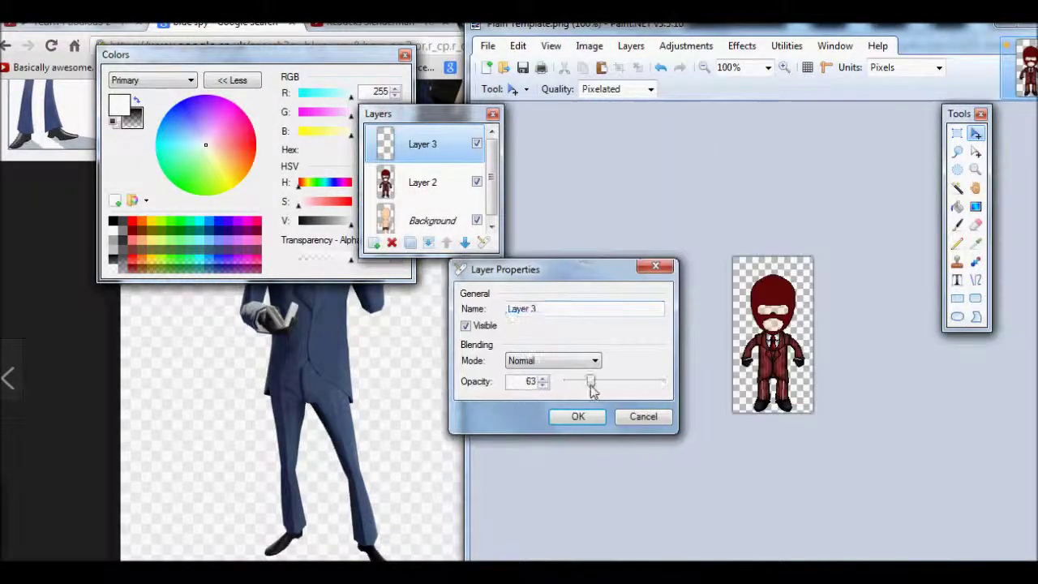
click(577, 416)
key(ctrl+shift+Delete)
Step: Add a new layer and select the red mask on the character layer with the Magic Wand
click(784, 67)
click(374, 243)
click(512, 89)
click(532, 200)
click(422, 182)
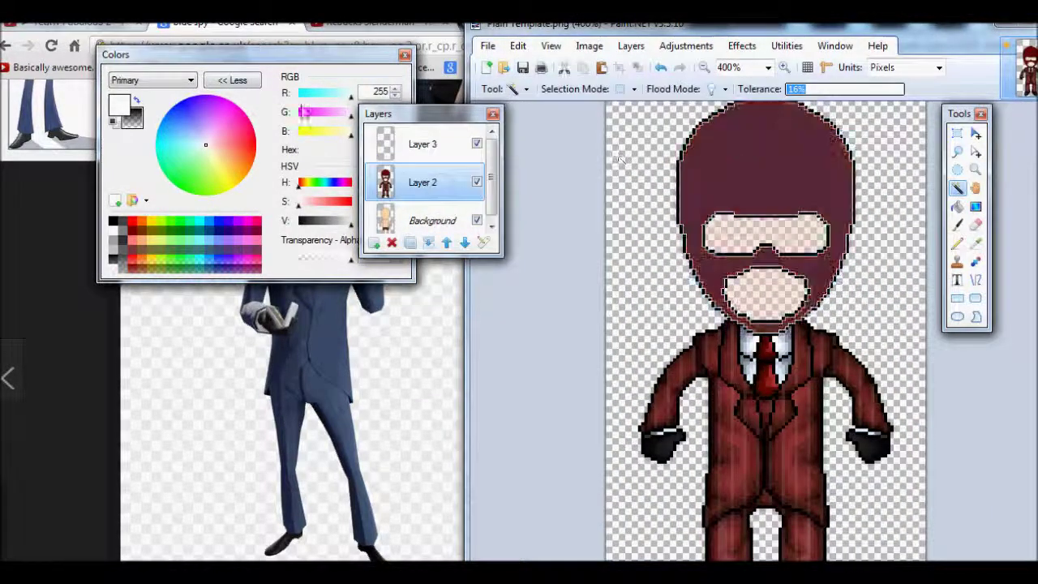
click(762, 162)
Step: Paint a solid black shadow down one side of the mask on Layer 3, using the Paintbrush at width 2
click(136, 100)
click(513, 89)
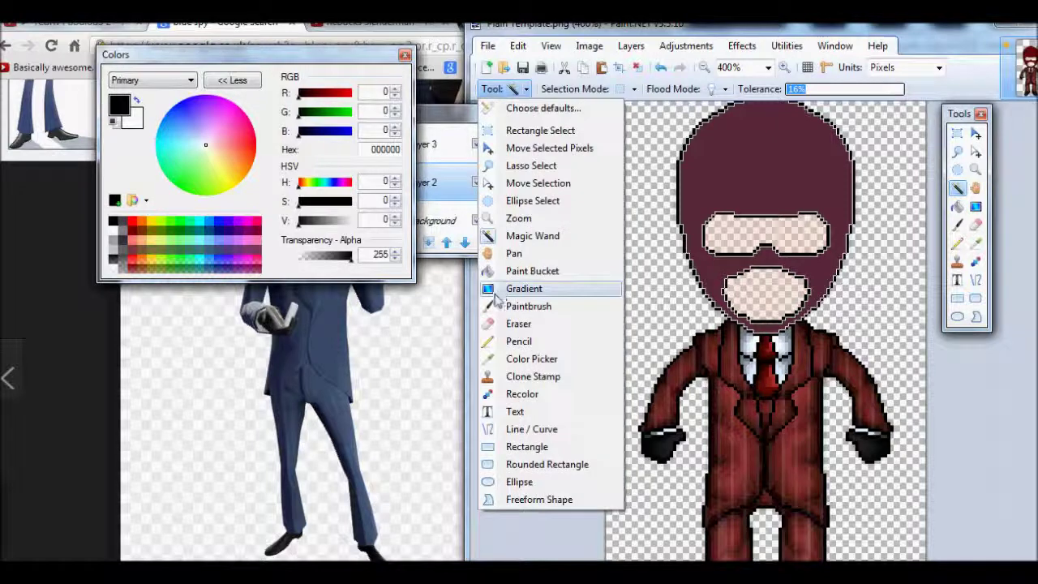
click(535, 305)
click(422, 144)
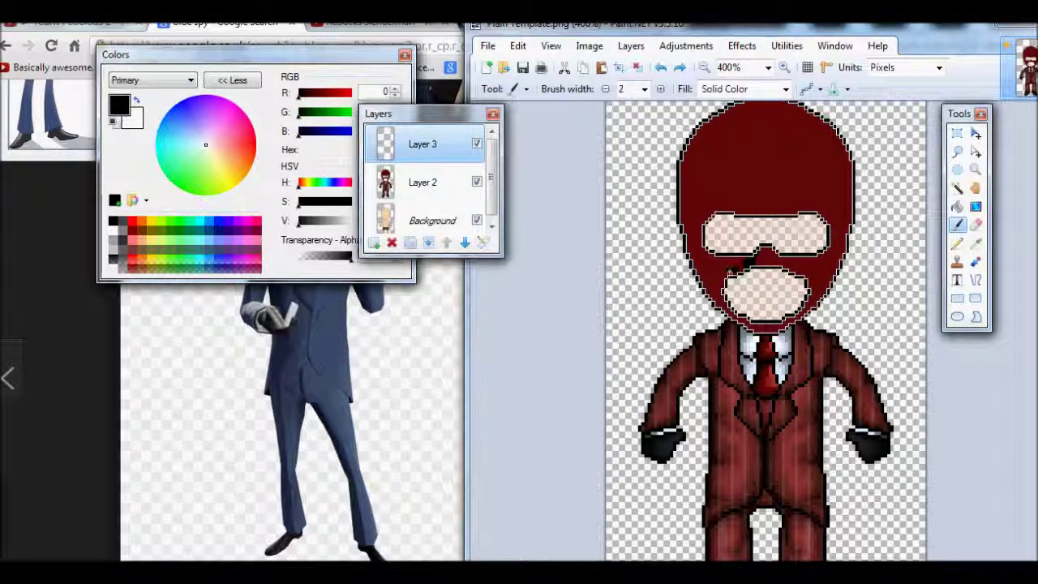
scroll(766, 325, up, 2)
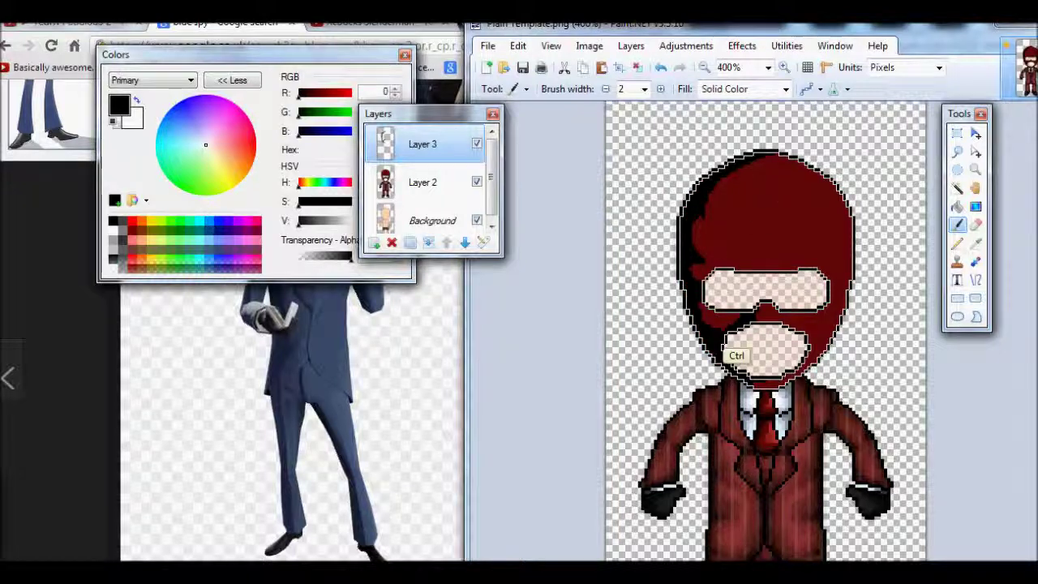
Step: Lower the opacity of the layer holding the black mask shadow
click(704, 67)
click(704, 68)
double_click(450, 140)
drag(734, 248, 714, 250)
drag(616, 135, 513, 72)
click(572, 206)
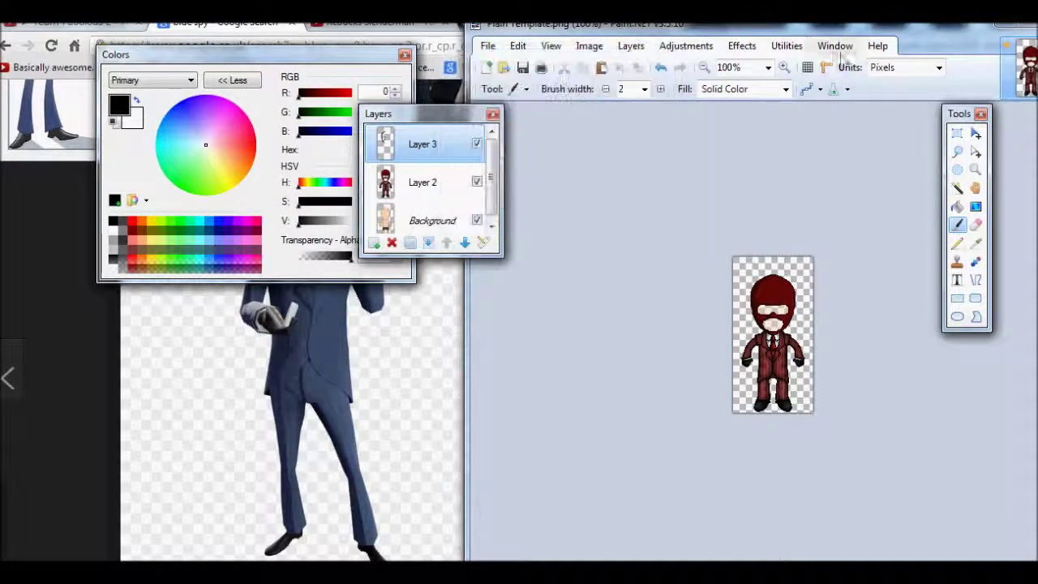
Step: Paint finer black shading around the mask's temple and cheek on a new layer with brush width 1
click(784, 67)
click(783, 67)
key(bracketleft)
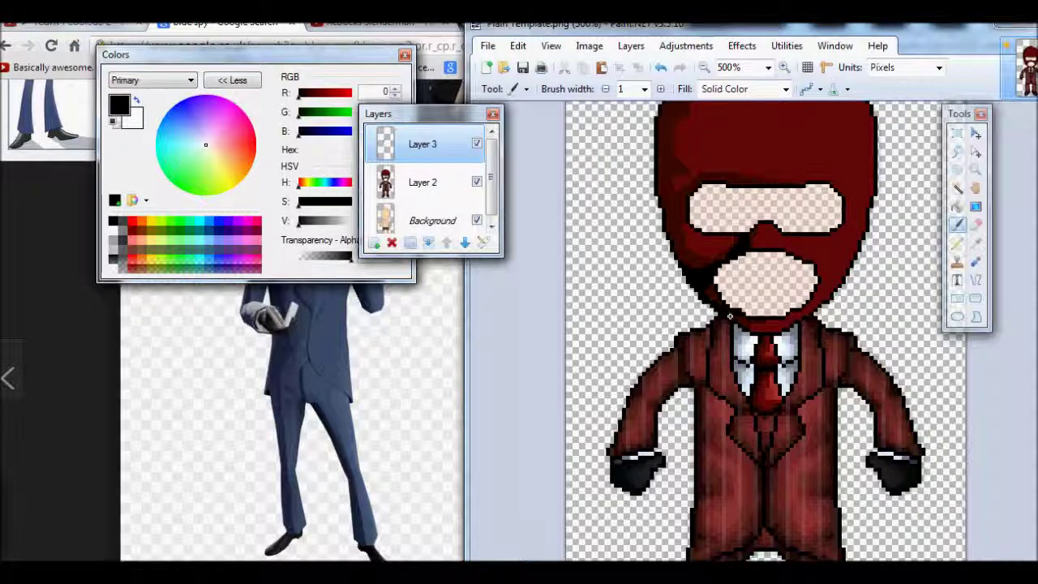
scroll(658, 256, up, 2)
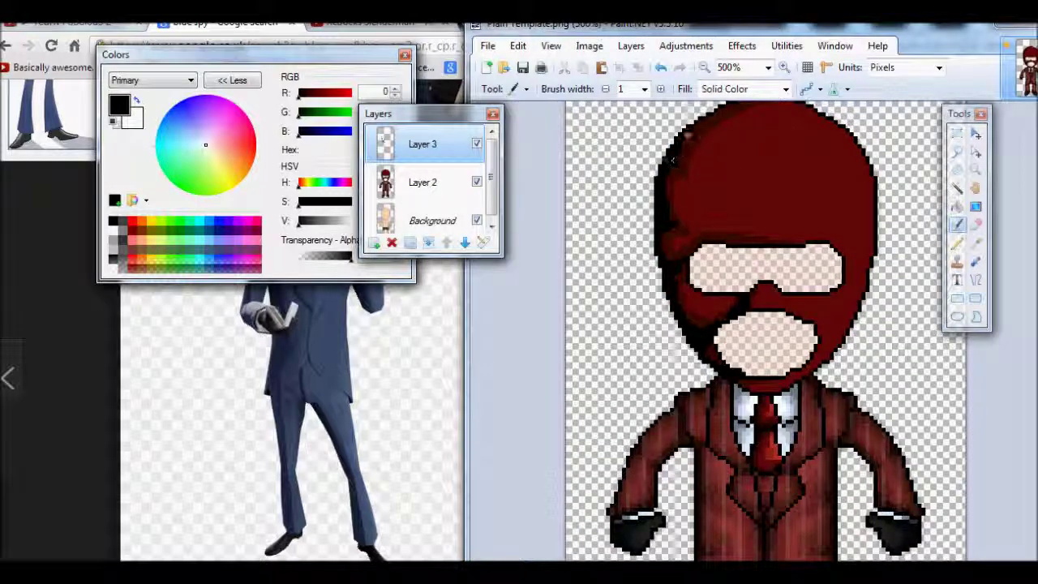
scroll(677, 206, up, 1)
scroll(692, 192, down, 3)
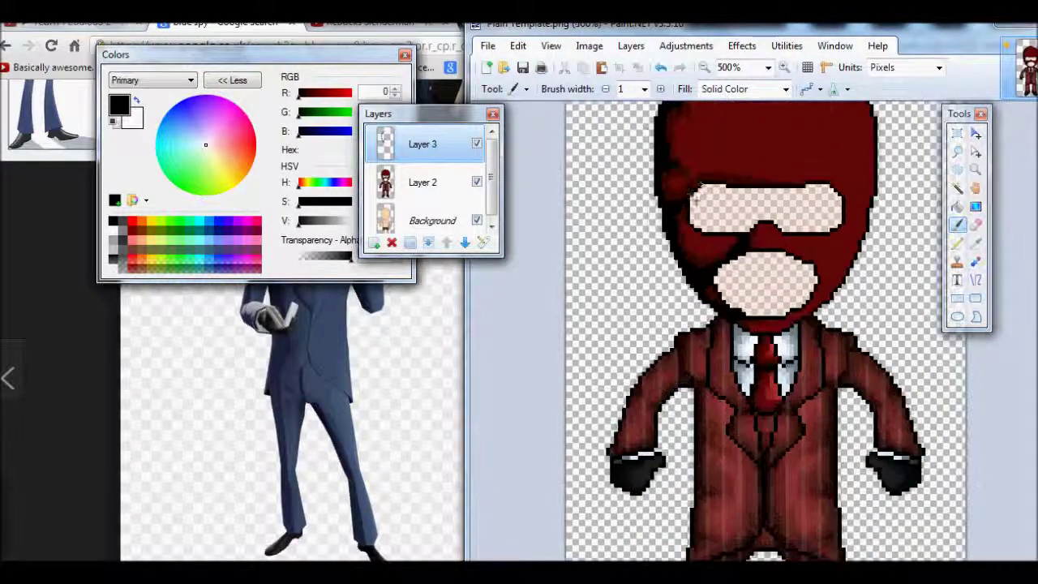
Step: Lower the opacity of the finer mask shading layer
click(704, 67)
click(704, 68)
click(704, 67)
click(704, 67)
click(704, 67)
click(704, 67)
double_click(438, 143)
click(651, 268)
Step: Merge the shading into the character layer and blend its edges with the mask's sampled dark red 560C08
click(784, 67)
click(784, 67)
click(784, 67)
click(784, 67)
click(526, 89)
click(511, 359)
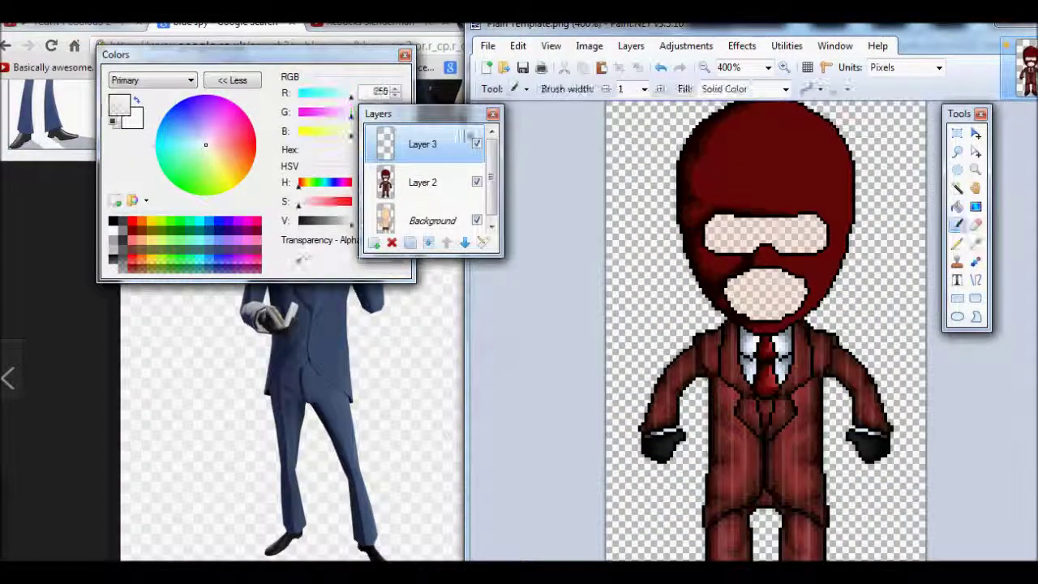
key(ctrl+shift+Delete)
click(525, 90)
click(511, 360)
click(694, 179)
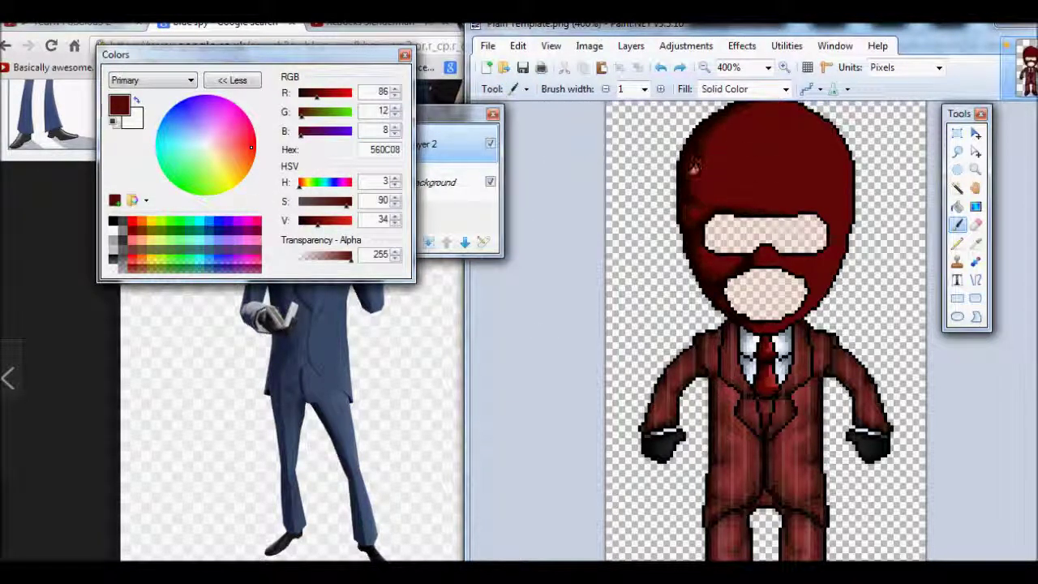
scroll(707, 188, up, 1)
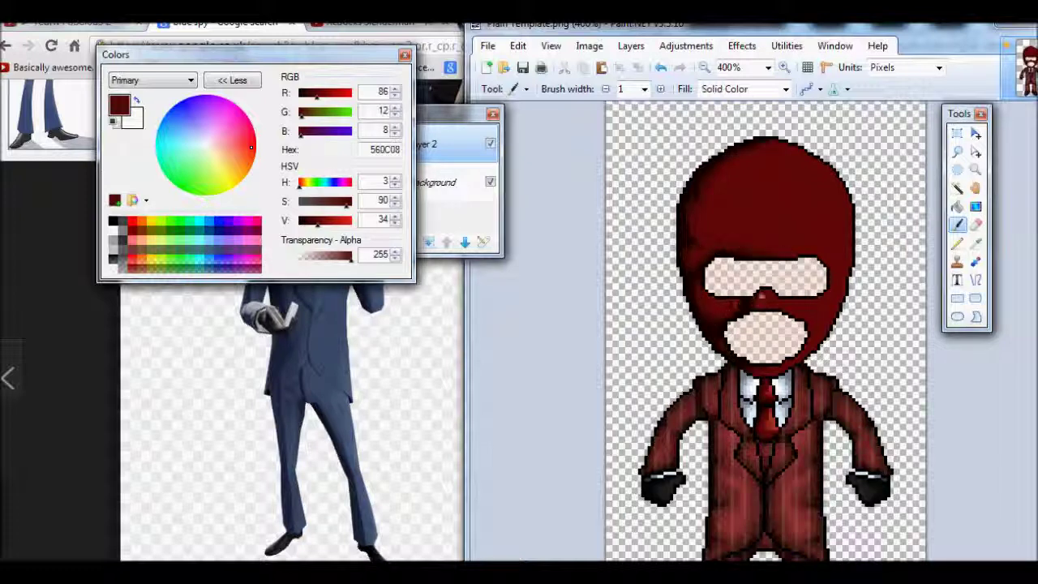
Step: Paint highlights on the mask's forehead and nose on a new layer in brighter red 91150E
click(329, 220)
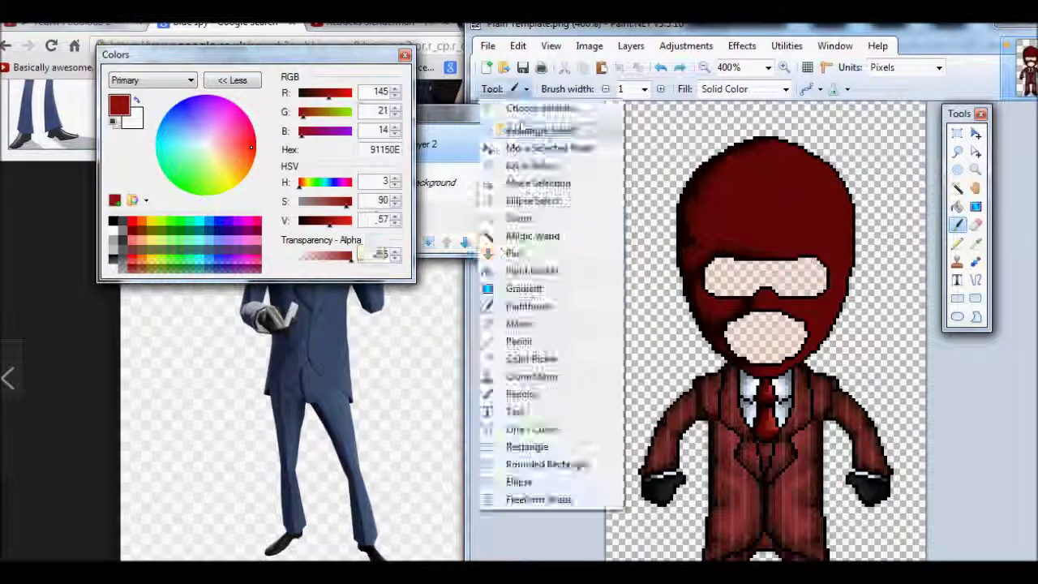
click(373, 243)
click(661, 89)
drag(775, 159, 728, 209)
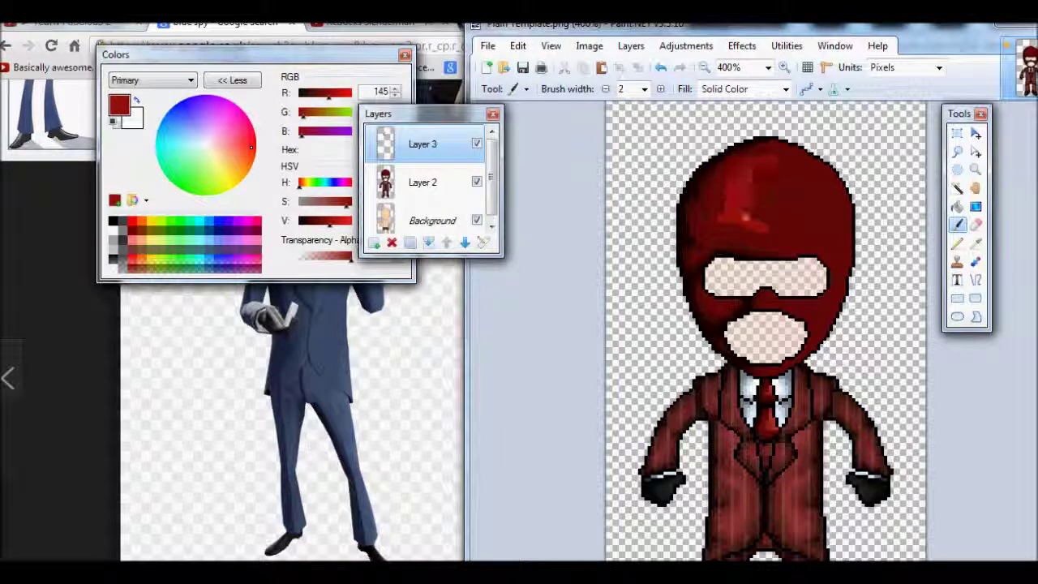
click(605, 89)
scroll(768, 263, up, 3)
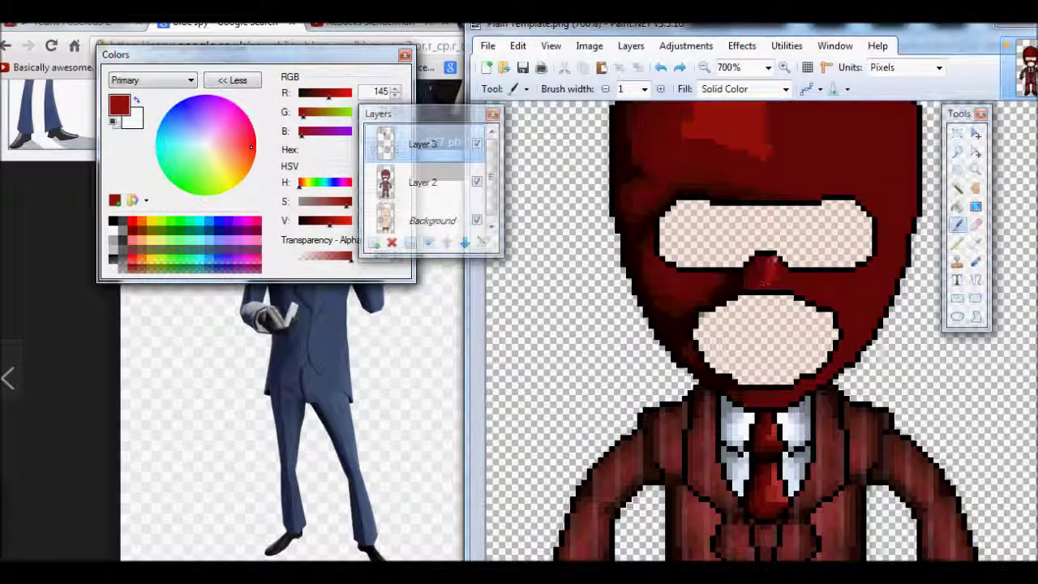
Step: Lower the opacity of the red mask highlight layer
click(703, 68)
click(703, 67)
key(F4)
drag(742, 228, 651, 228)
click(627, 264)
Step: Paint a second red highlight pass over the mask's forehead and nose on a new layer
click(767, 68)
click(736, 170)
key(bracketright)
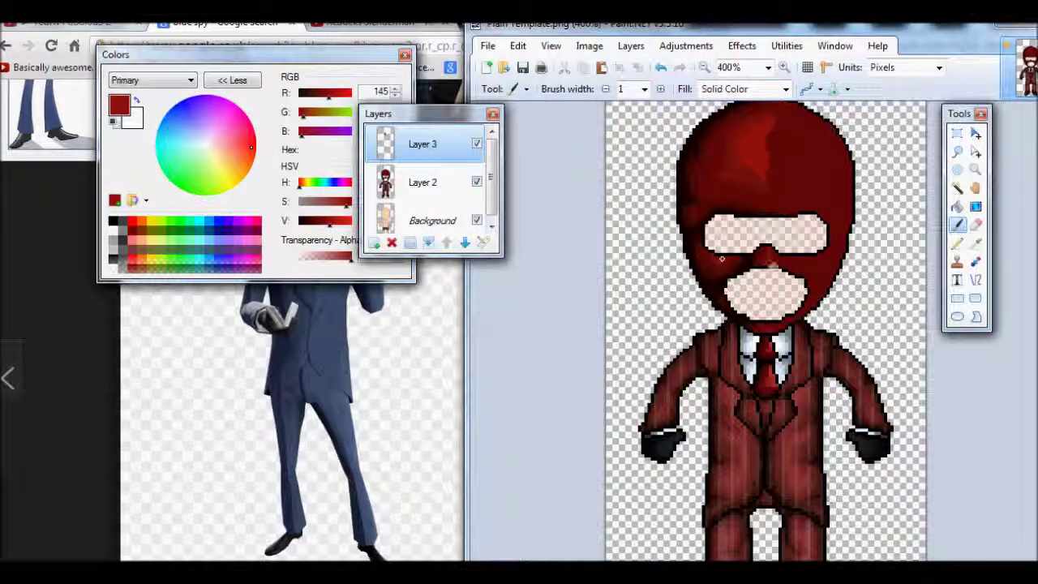
Step: Lower the second highlight layer's opacity and merge it into the character layer
click(704, 67)
key(F4)
drag(730, 217, 528, 93)
drag(670, 204, 618, 204)
click(584, 240)
key(ctrl+m)
Step: Select the upper part of the mask's shaded half with a rectangular selection ending at the face's centre line
key(ctrl+plus)
key(ctrl+plus)
key(ctrl+plus)
key(s)
drag(667, 113, 773, 306)
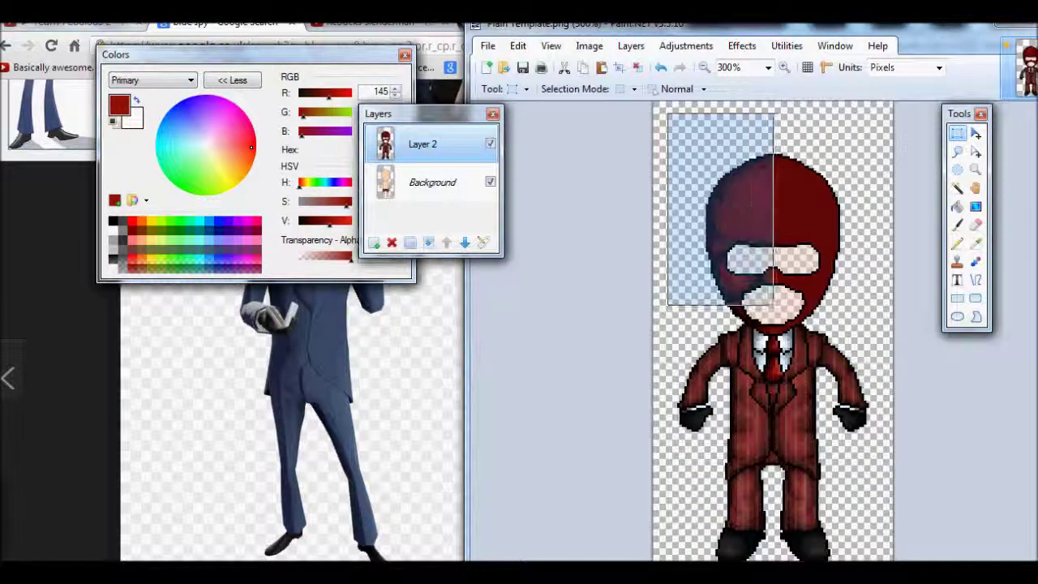
Step: Try to mirror the selected mask half onto the other half
click(590, 45)
click(616, 120)
key(ctrl+plus)
key(ctrl+plus)
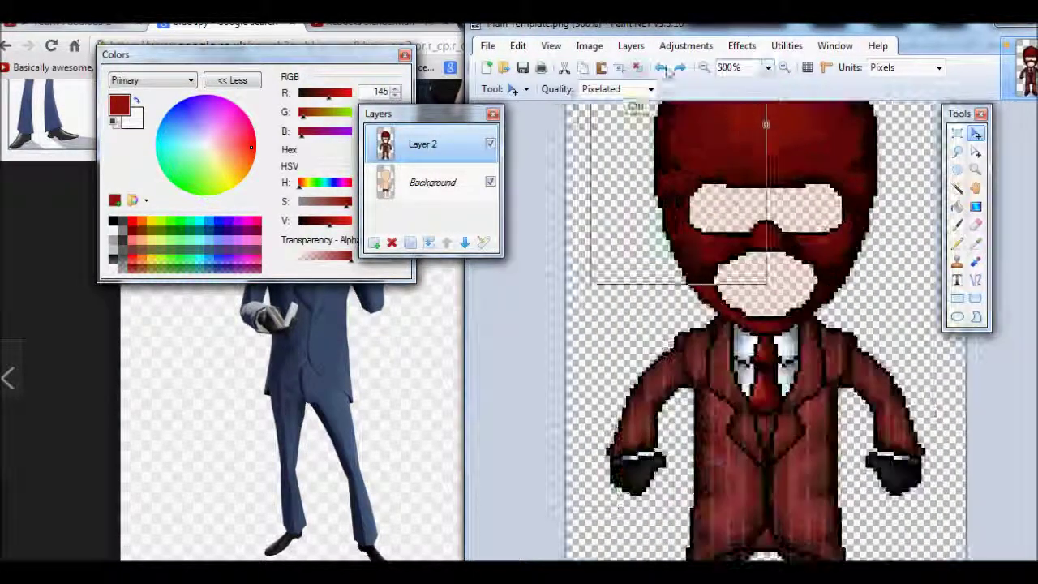
Step: Extend the selection along the jaw and chin, and mirror the shaded half onto the mask's other side
click(513, 90)
click(519, 131)
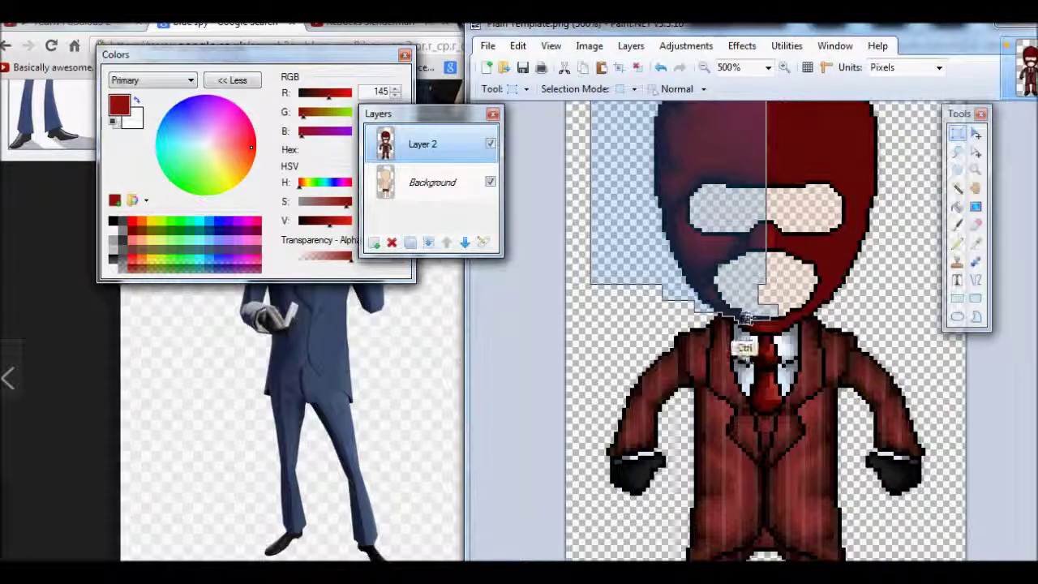
key(ctrl+d)
key(m)
key(ctrl+minus)
key(ctrl+minus)
key(ctrl+minus)
key(ctrl+minus)
key(ctrl+minus)
key(ctrl+minus)
key(ctrl+minus)
Step: Touch up the chin of the mirrored mask with the Paintbrush at width 1, using reds sampled from the mask
key(ctrl+plus)
key(ctrl+plus)
key(ctrl+plus)
key(ctrl+plus)
key(ctrl+plus)
key(ctrl+plus)
key(ctrl+plus)
key(ctrl+plus)
key(ctrl+plus)
click(512, 89)
click(529, 306)
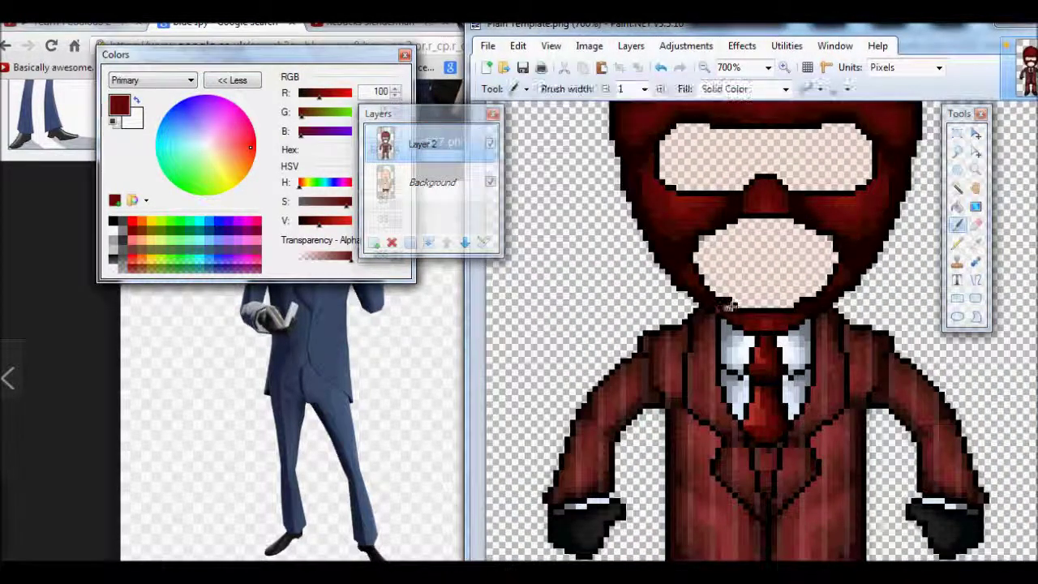
key(k)
click(780, 304)
Step: Touch up the mask's shading in dark red 330705 with the Paint Bucket at 0% tolerance
scroll(780, 305, up, 3)
click(512, 89)
click(514, 253)
click(512, 89)
click(381, 114)
drag(381, 113, 446, 89)
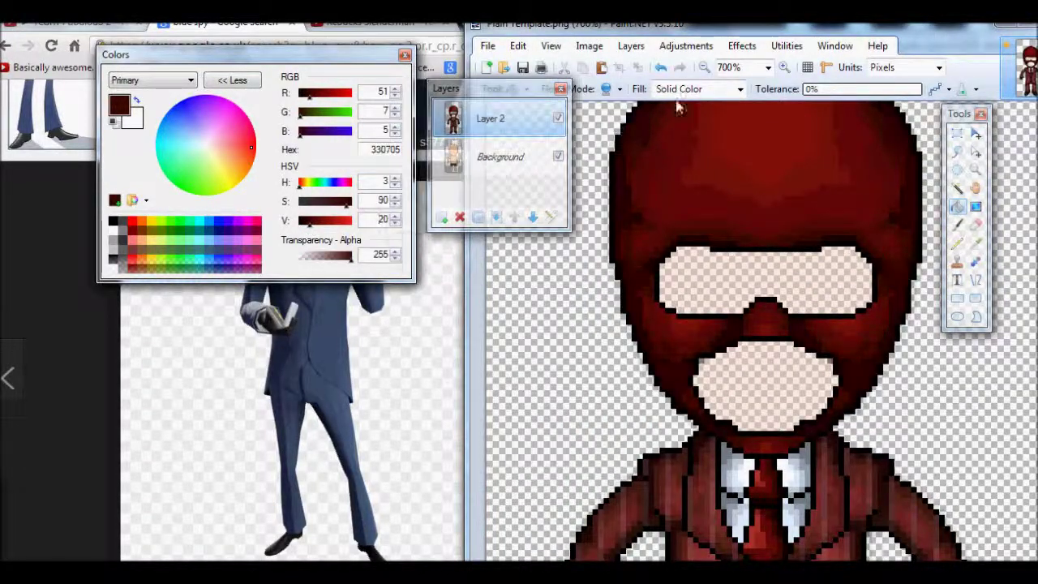
click(708, 71)
click(708, 71)
click(708, 71)
click(708, 71)
click(708, 71)
click(708, 71)
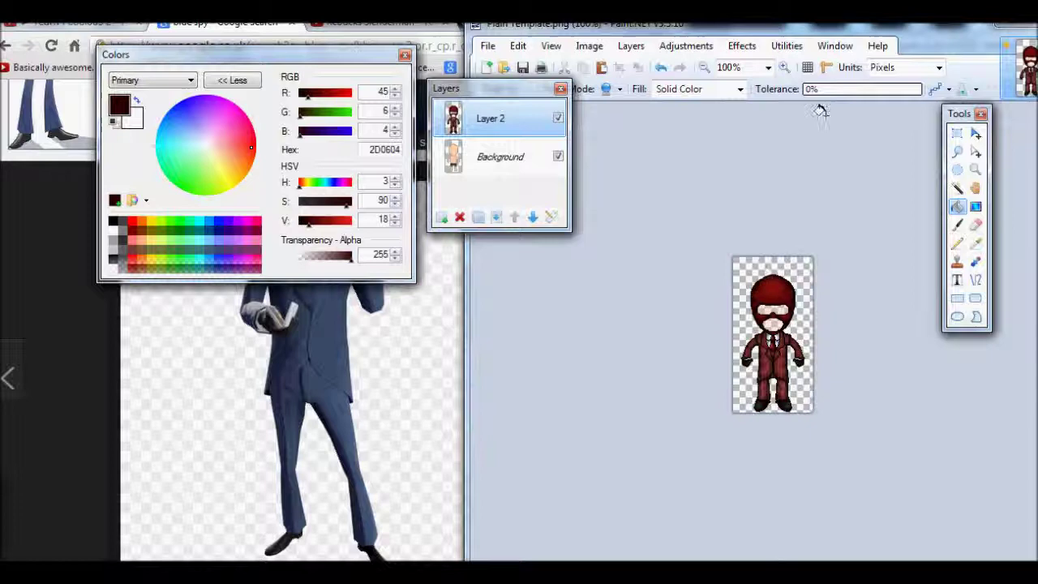
Step: Add a new layer and paint a broad black shadow along one side of the mask with brush width 3
key(ctrl+plus)
key(ctrl+plus)
key(ctrl+plus)
key(ctrl+plus)
key(ctrl+shift+n)
drag(505, 91, 494, 179)
click(514, 89)
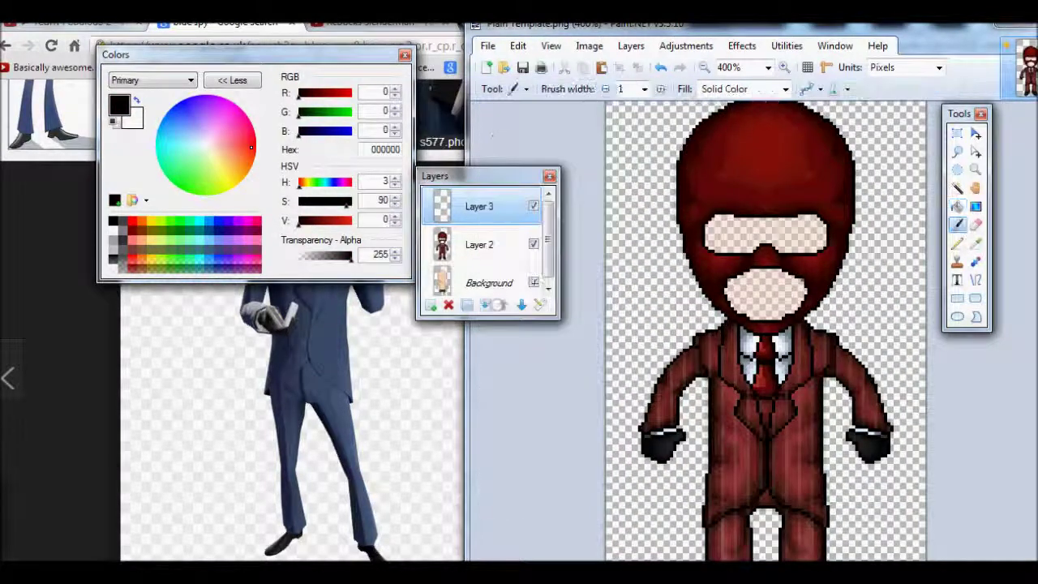
click(511, 303)
scroll(837, 162, up, 1)
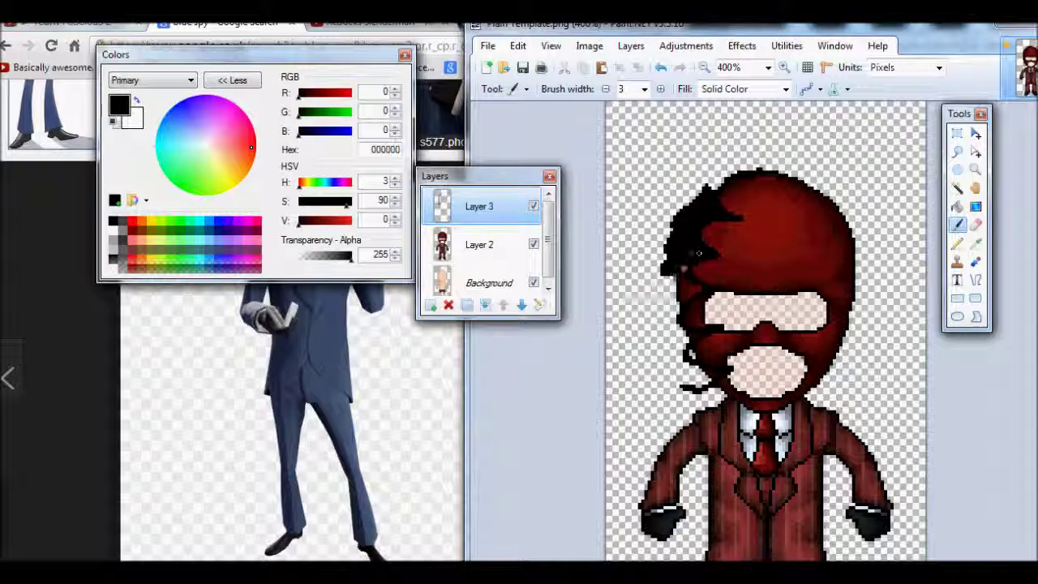
Step: Select the area outside the character with the Magic Wand and erase the stray black paint there on Layer 3
click(519, 88)
click(531, 232)
click(478, 244)
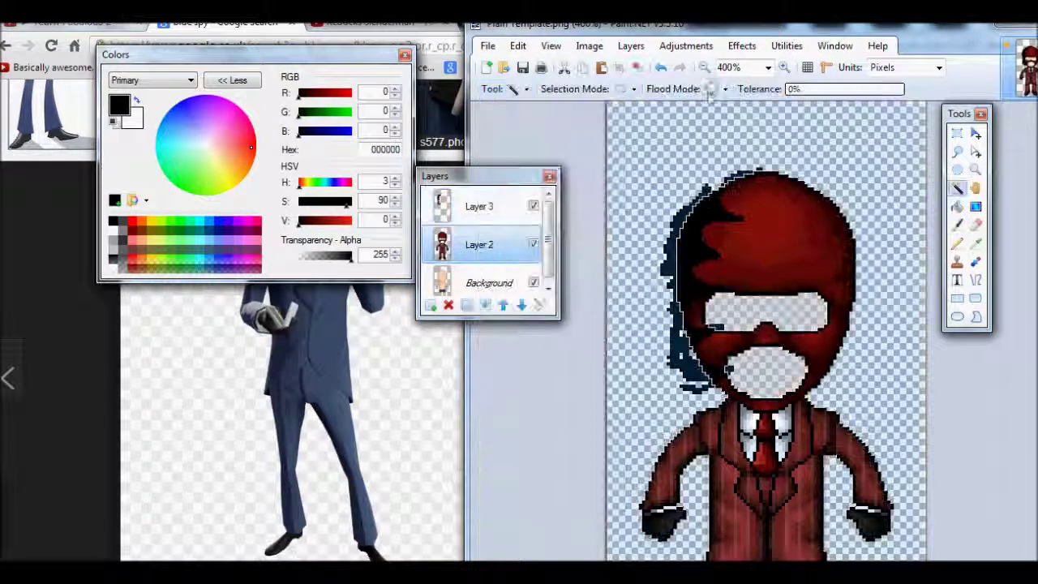
click(478, 206)
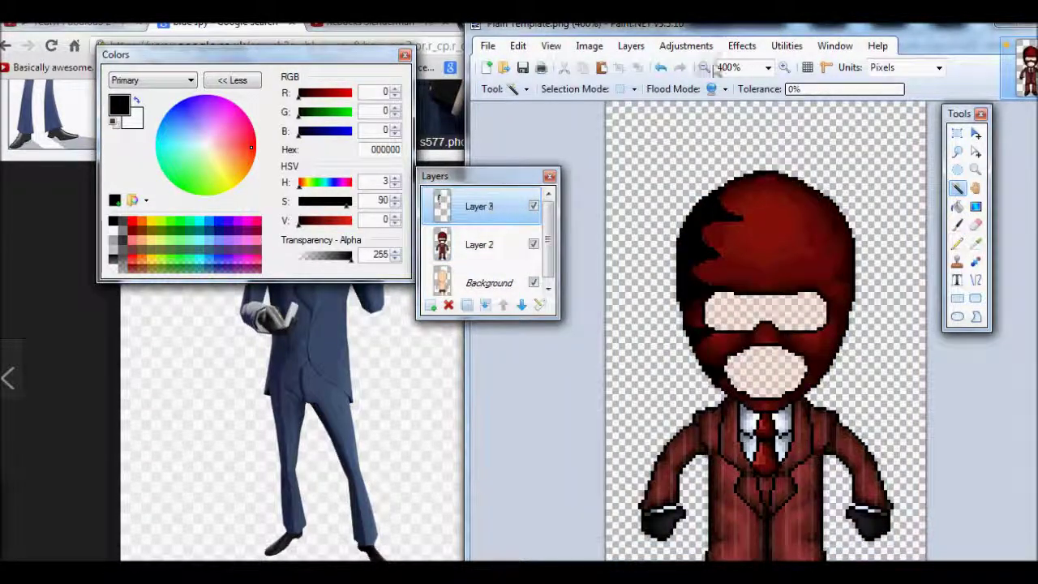
key(ctrl+shift+a)
Step: Lower the shadow layer's opacity and soften the shading with dark red 260503 at brush width 2
double_click(478, 206)
click(651, 245)
key(ctrl+plus)
key(ctrl+plus)
key(ctrl+plus)
key(ctrl+plus)
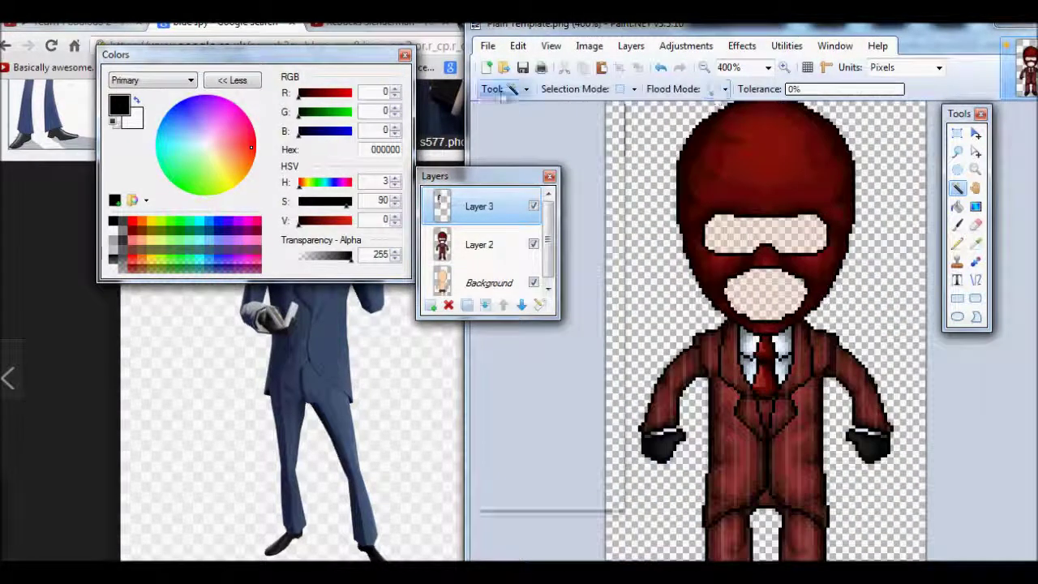
key(b)
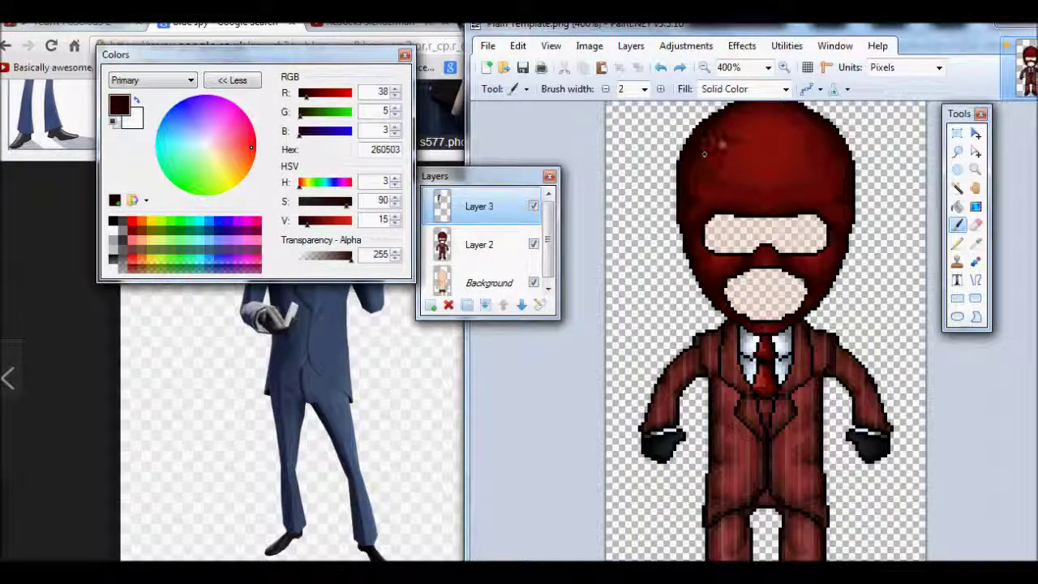
Step: Mirror the dark shading onto the mask's other half, and adjust and merge its layer into the character layer
key(ctrl+shift+a)
key(ctrl+plus)
key(ctrl+plus)
key(ctrl+plus)
key(s)
key(ctrl+a)
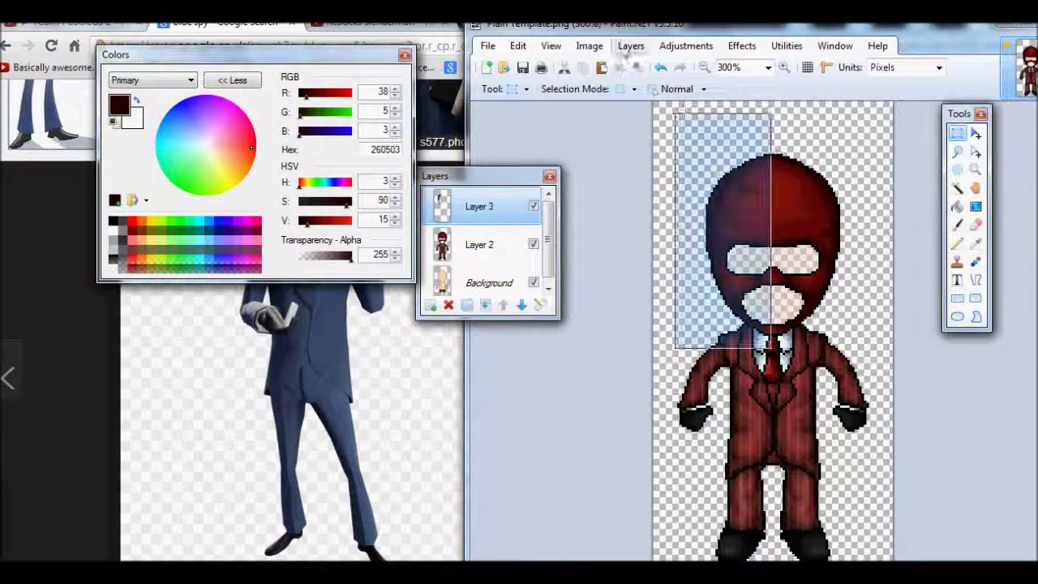
key(m)
key(ctrl+shift+a)
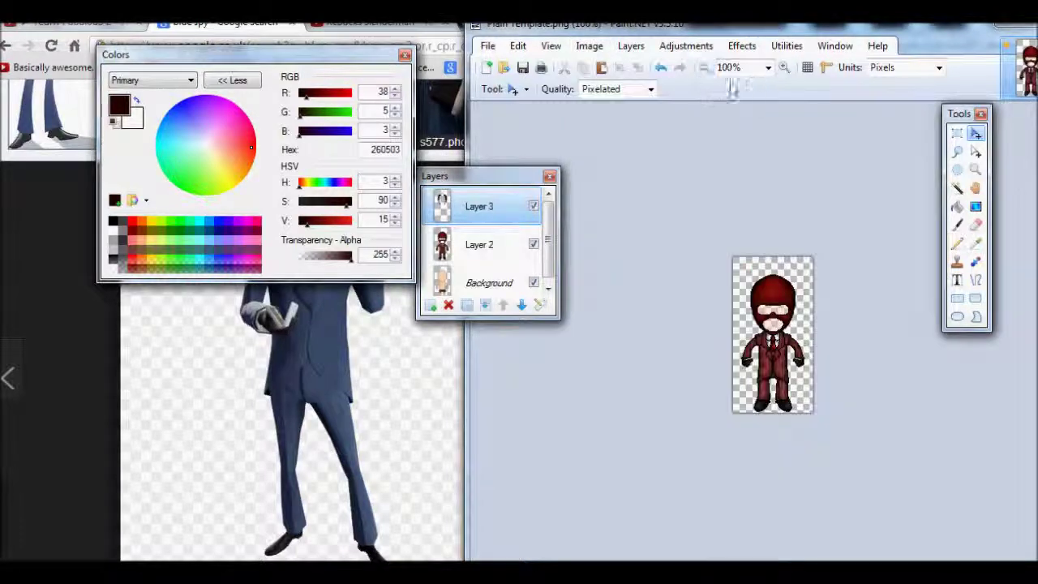
double_click(489, 194)
key(Return)
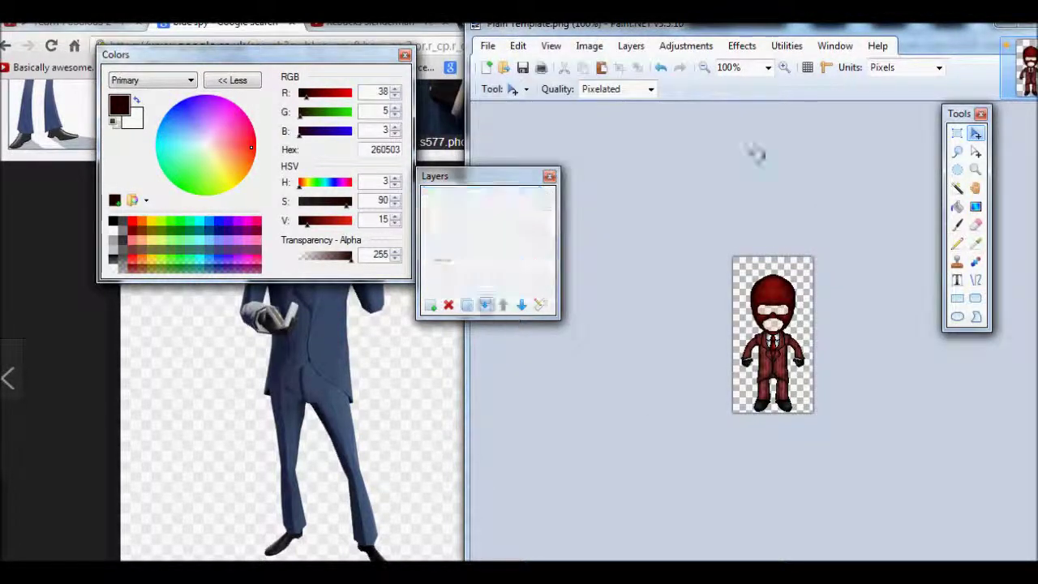
Step: Paint a bright red FF2419 highlight on the mask's forehead on a new layer with brush width 2
key(ctrl+plus)
key(ctrl+plus)
key(ctrl+plus)
key(ctrl+plus)
key(b)
click(349, 220)
drag(780, 124, 755, 124)
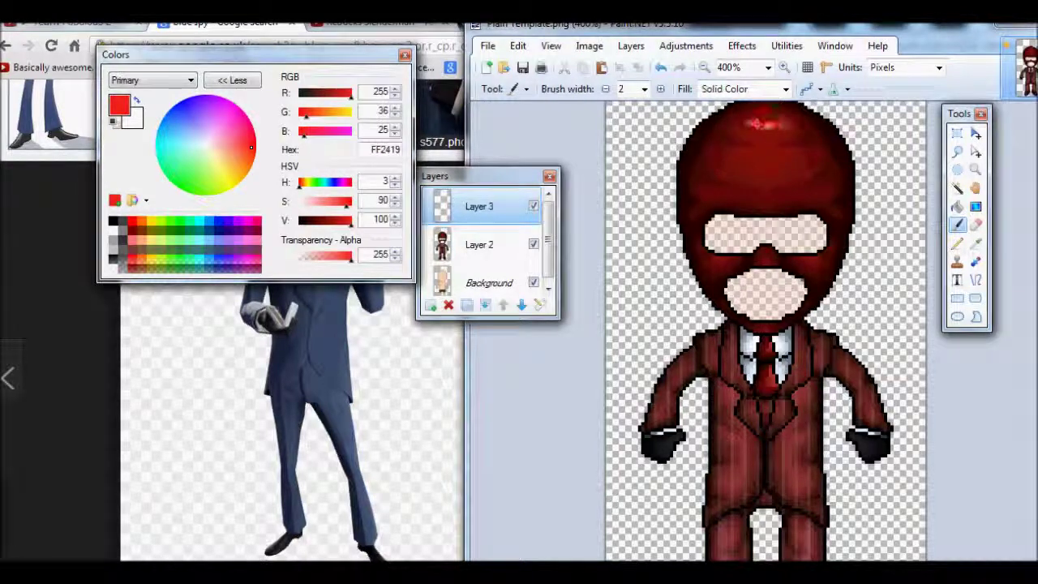
Step: Mirror the forehead highlight across the mask and blend it into the character by lowering its layer's opacity and merging
key(ctrl+shift+a)
key(s)
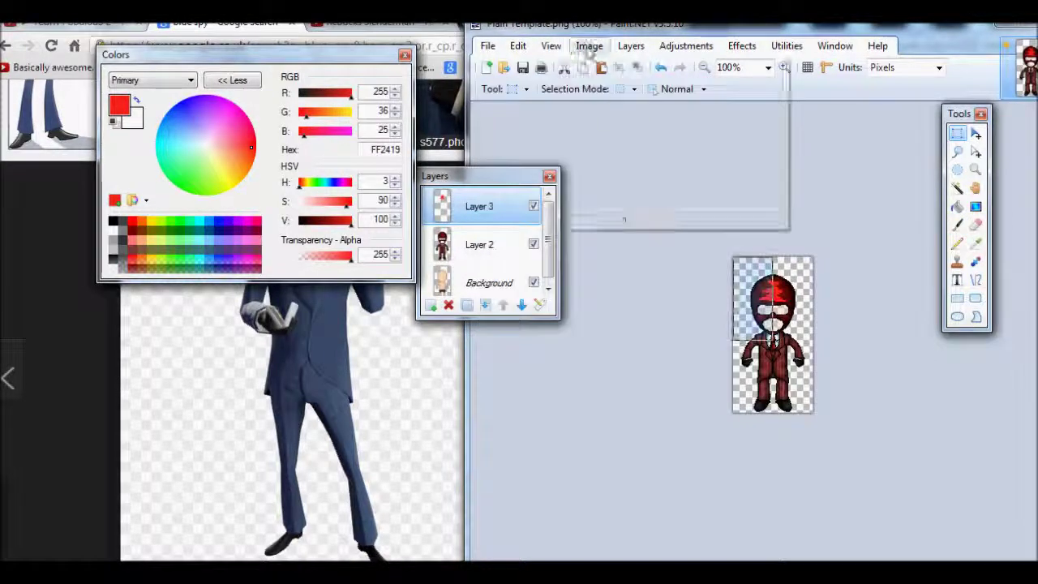
double_click(496, 199)
key(Return)
key(ctrl+shift+Delete)
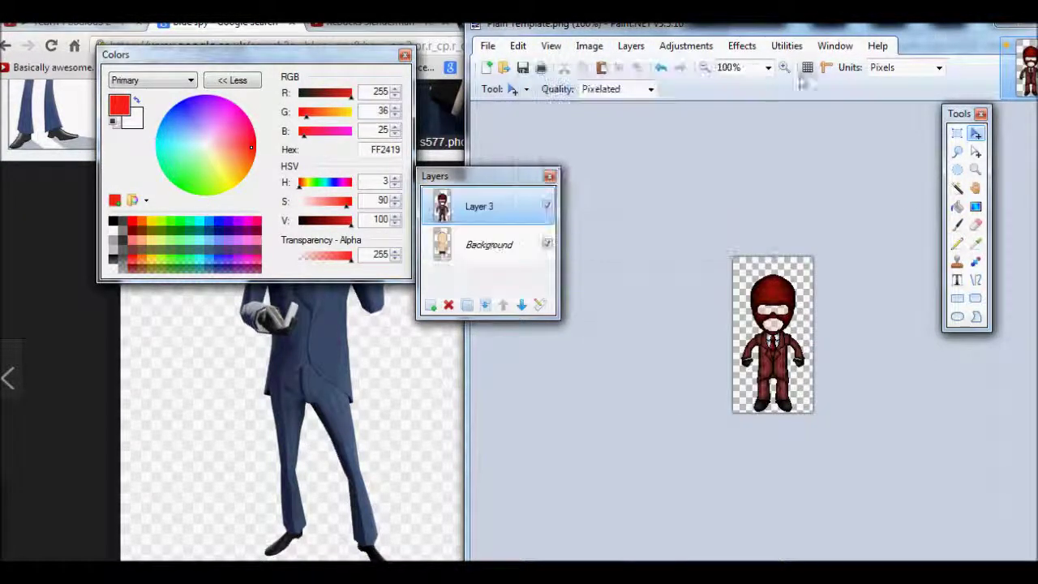
Step: Select the suited body below the mask on the character layer with a rectangular selection
key(ctrl+plus)
key(ctrl+plus)
key(ctrl+plus)
key(ctrl+plus)
key(s)
key(ctrl+minus)
drag(653, 333, 895, 563)
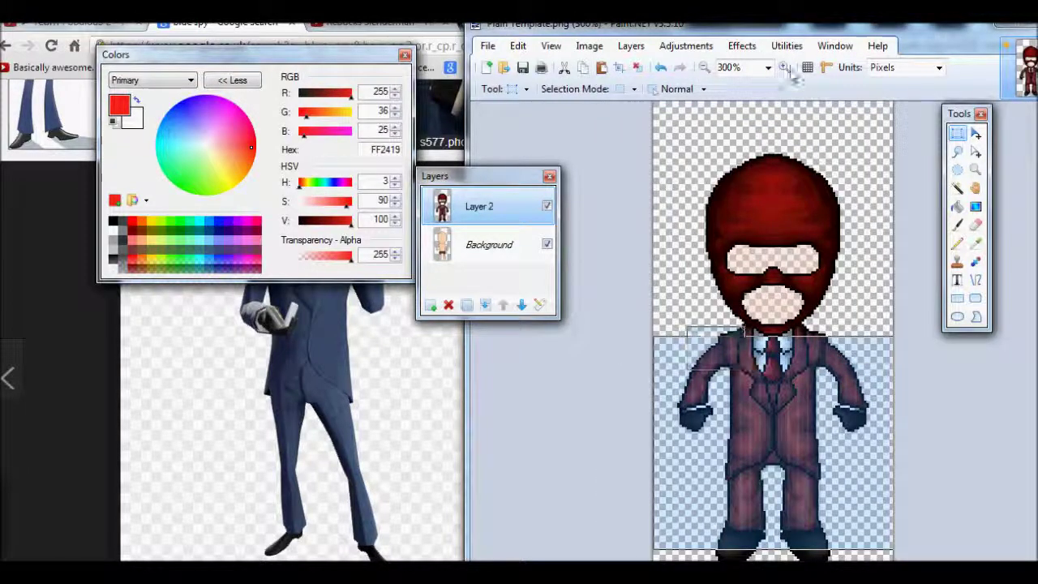
Step: Adjust the saturation of the selected suited body with the Hue / Saturation adjustment
click(807, 67)
scroll(706, 337, up, 3)
click(704, 68)
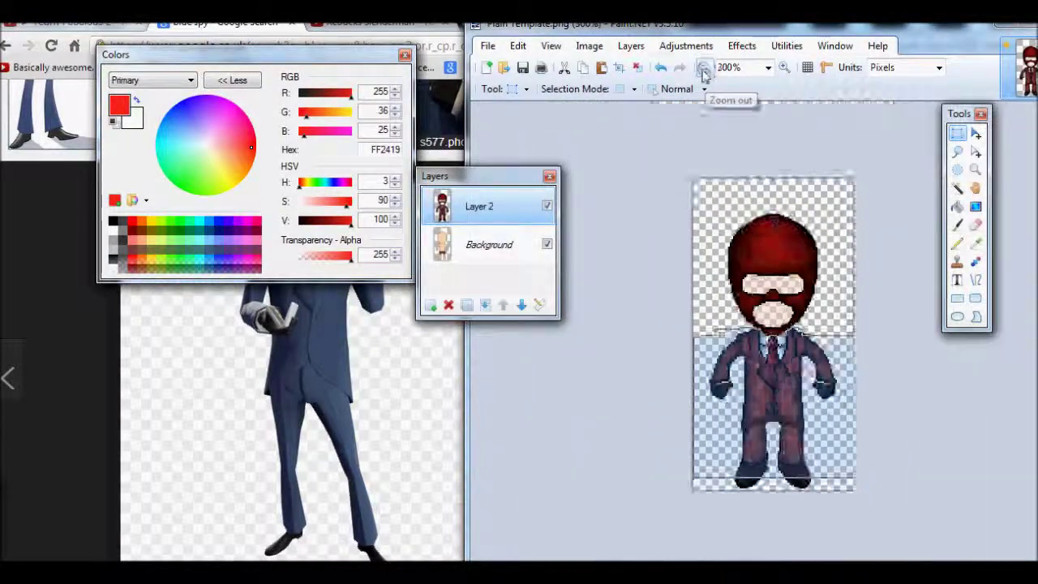
click(704, 68)
key(ctrl+shift+u)
drag(628, 101, 695, 102)
click(791, 102)
drag(629, 141, 641, 142)
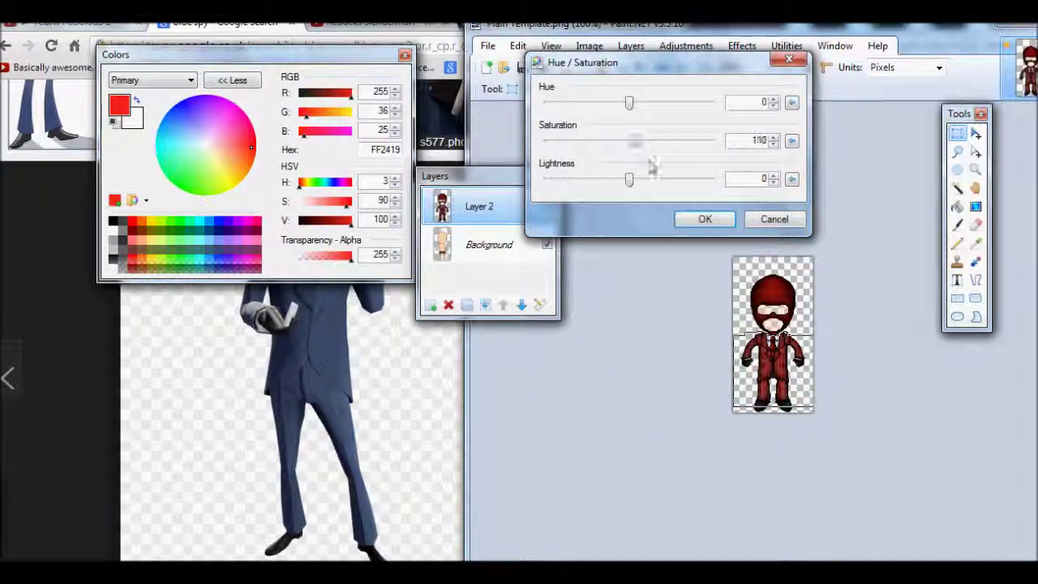
key(Return)
Step: Switch to the browser and open a red Spy picture from the related Red Spy images as colour reference
key(alt+Tab)
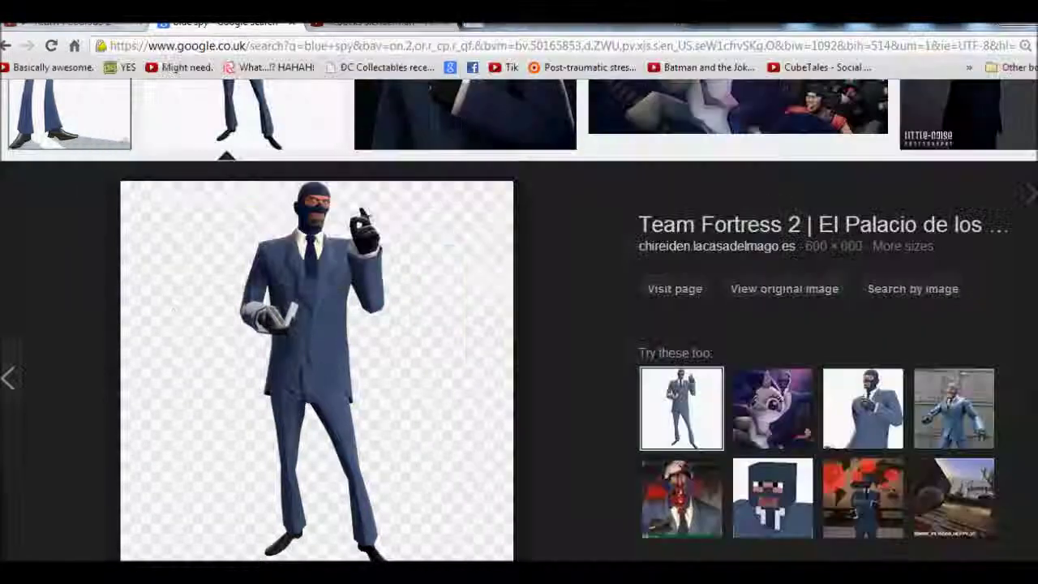
scroll(395, 137, up, 5)
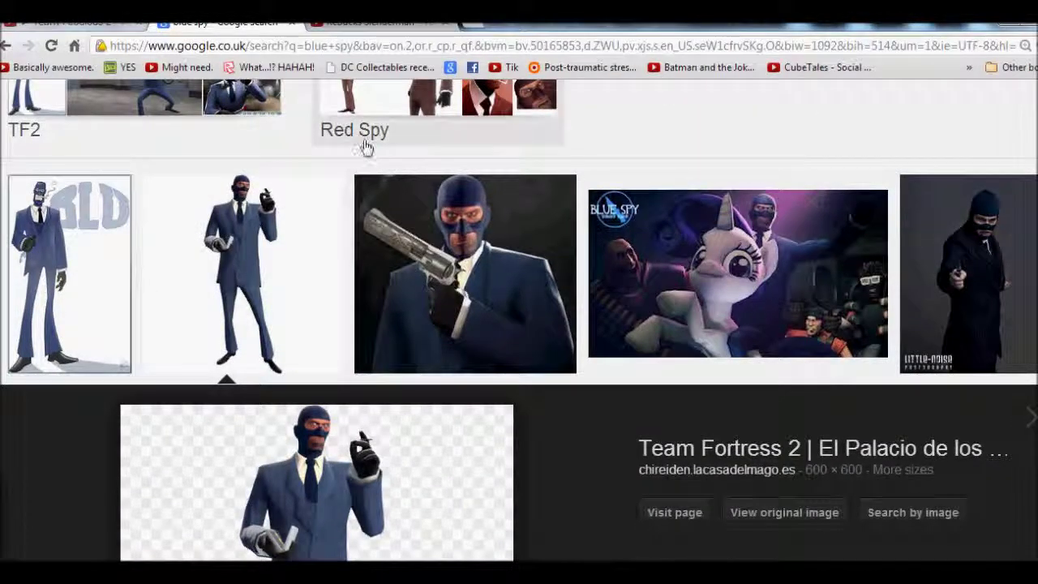
click(395, 136)
click(251, 302)
key(alt+Tab)
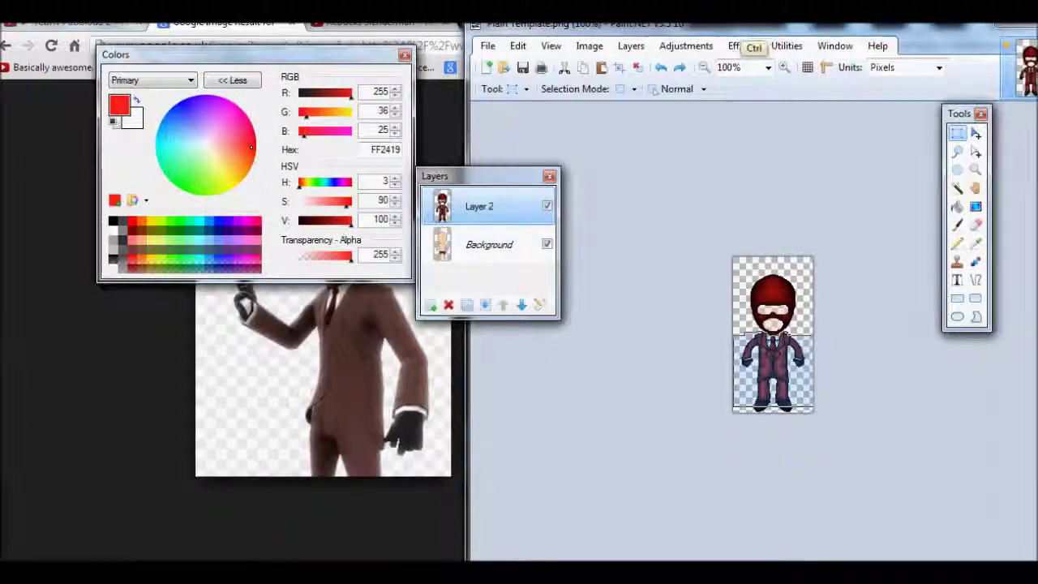
Step: Select the mask area and slightly change the saturation on the character layer with Hue / Saturation
click(784, 68)
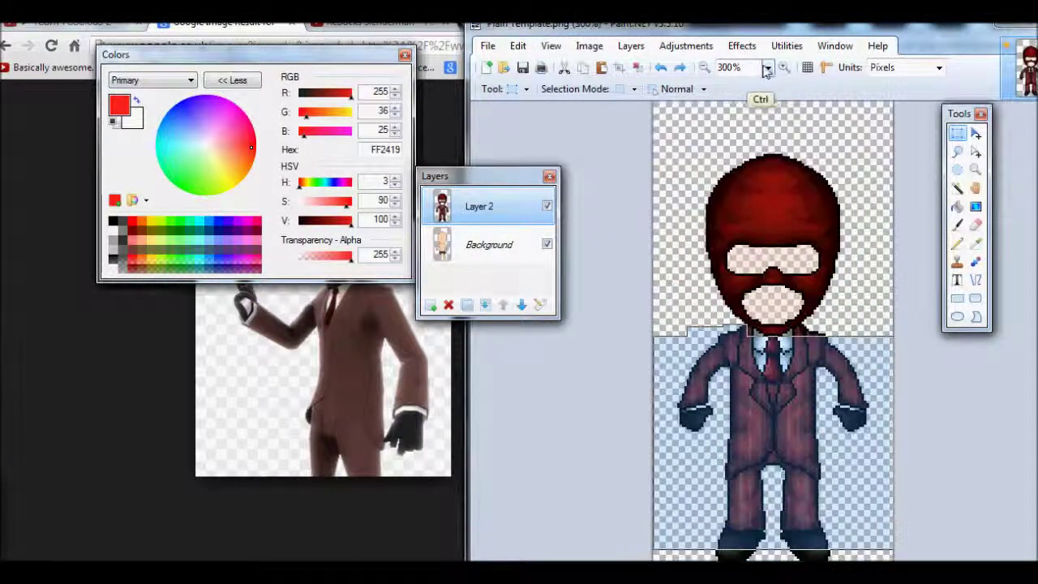
drag(677, 119, 851, 324)
scroll(778, 308, up, 4)
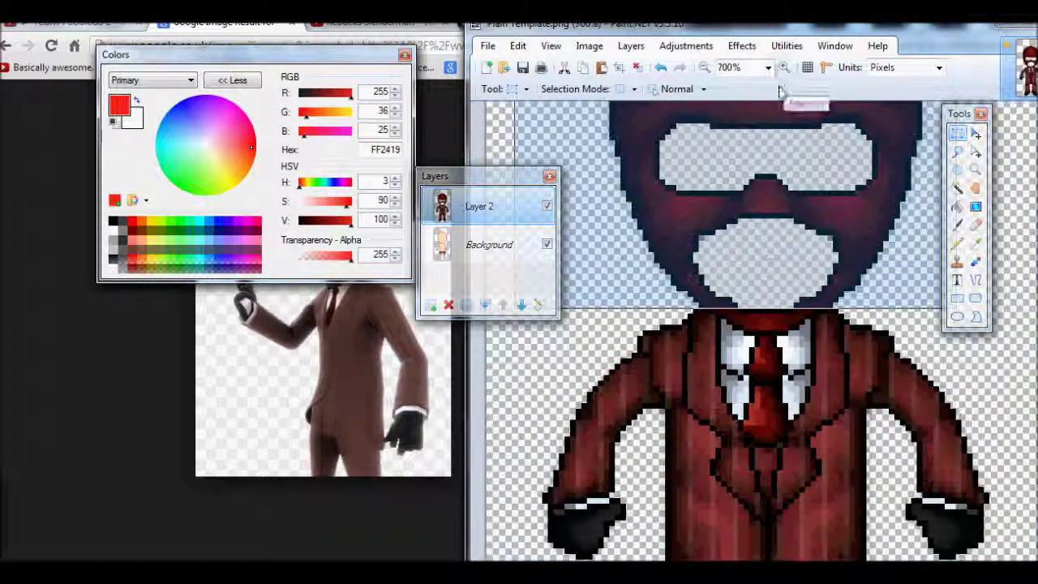
scroll(787, 296, down, 2)
click(685, 46)
click(698, 128)
drag(732, 301, 735, 302)
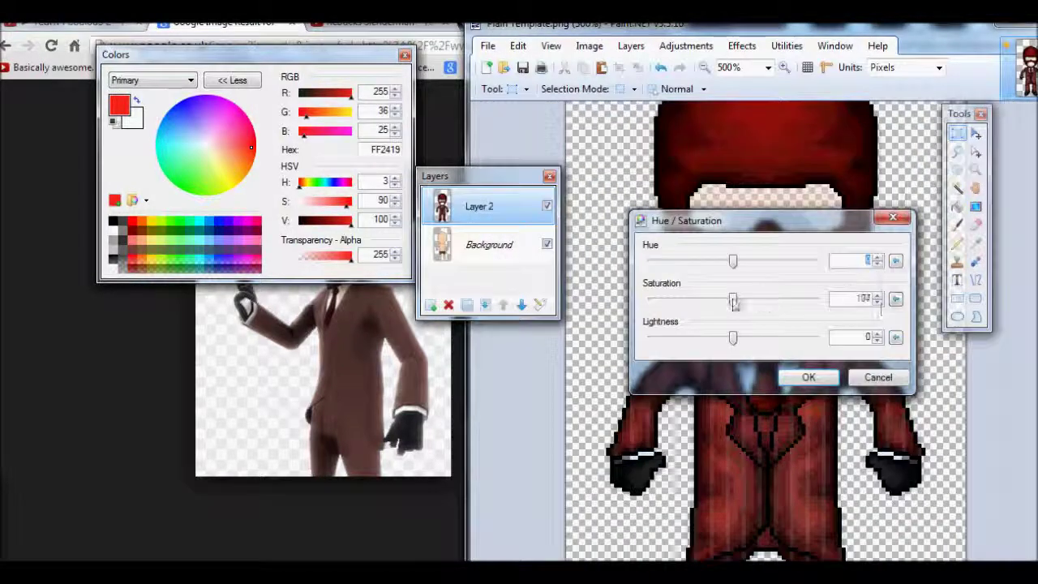
click(808, 378)
scroll(783, 374, down, 1)
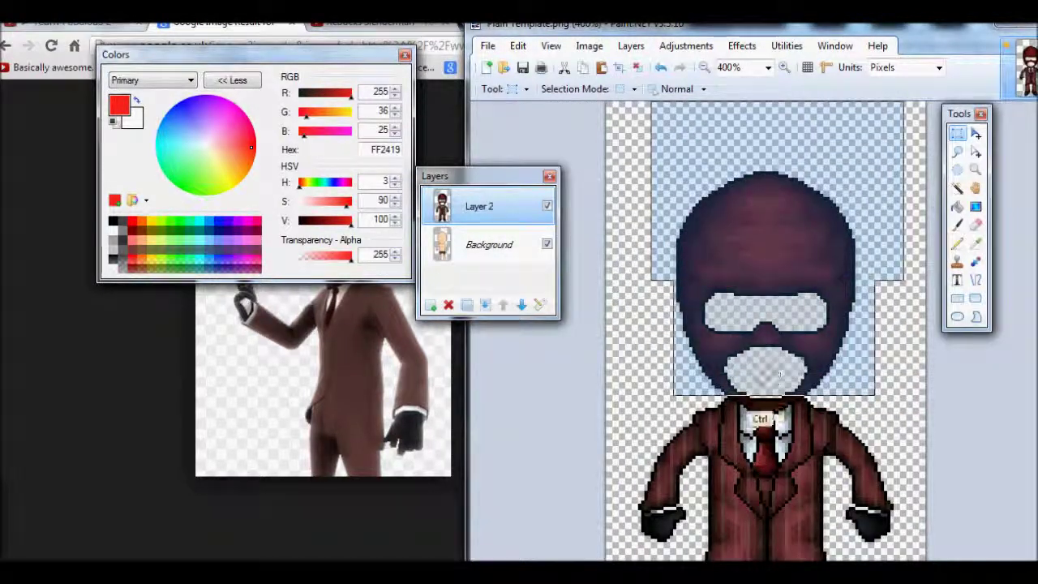
Step: Reduce the saturation of the selected mask and compare the whole character with the red Spy reference
click(685, 45)
click(698, 127)
drag(567, 122, 578, 124)
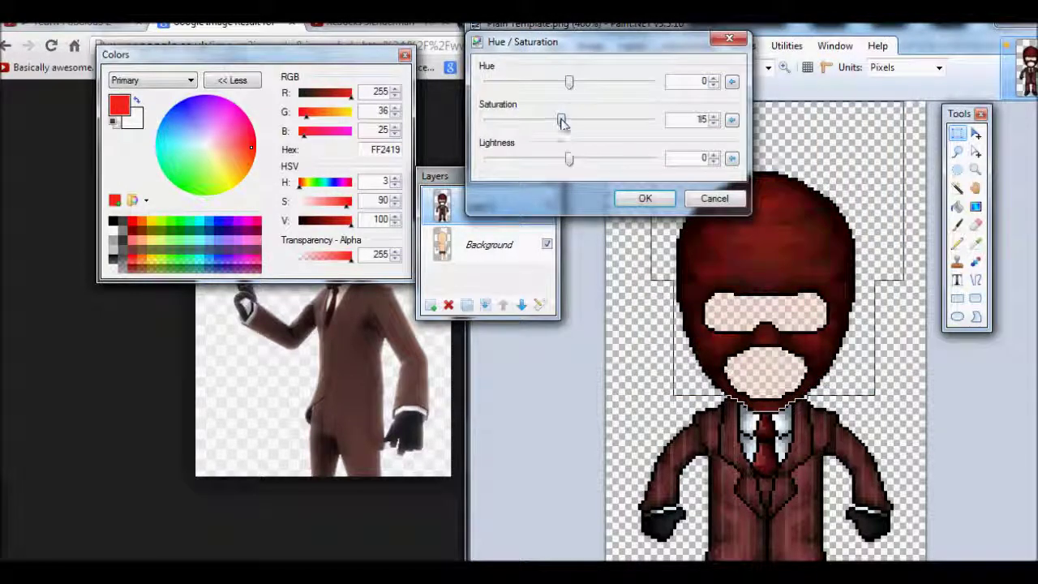
click(645, 198)
key(ctrl+0)
click(172, 451)
key(alt+Tab)
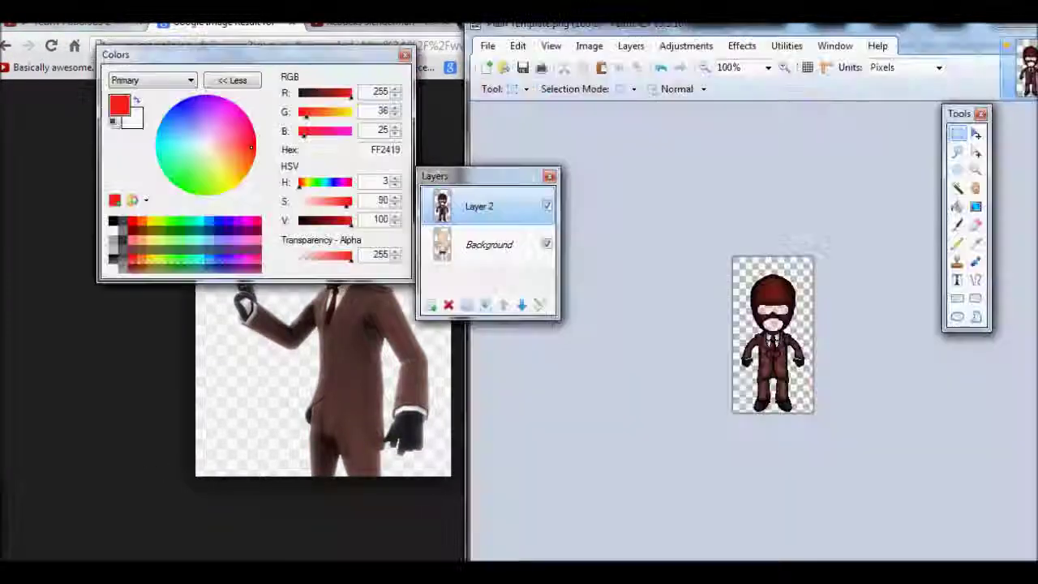
click(204, 500)
key(alt+Tab)
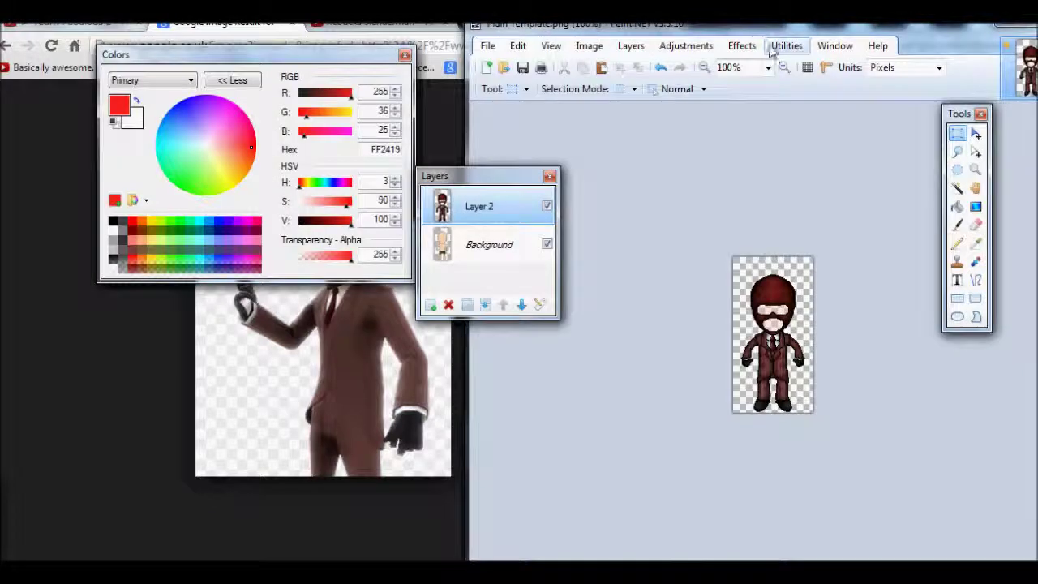
Step: Select the red tie with combined rectangular selections and raise its saturation slightly
scroll(763, 403, up, 10)
drag(790, 397, 738, 497)
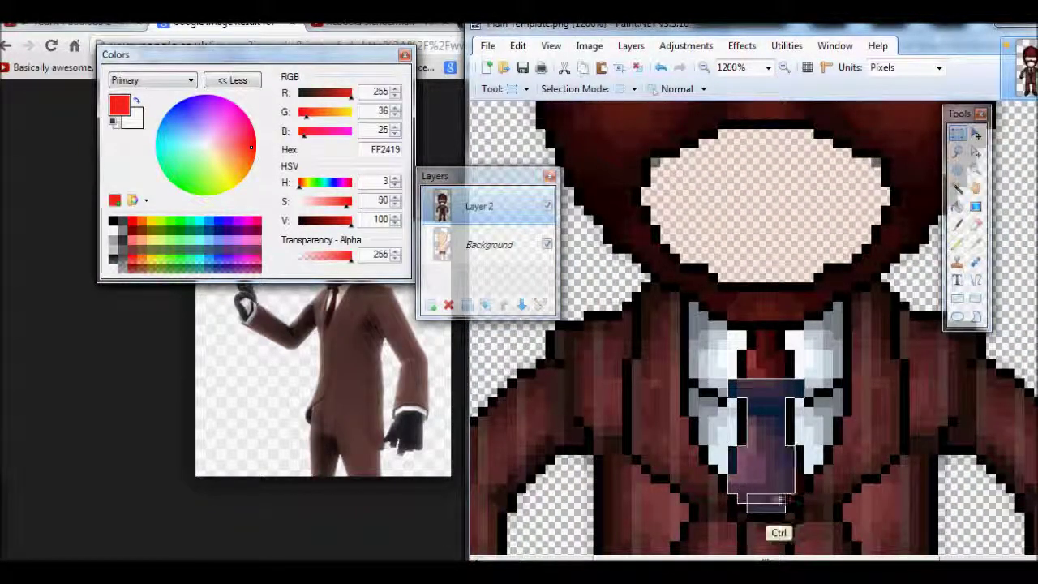
click(685, 45)
click(695, 132)
drag(734, 298, 743, 299)
click(808, 376)
click(704, 67)
click(704, 68)
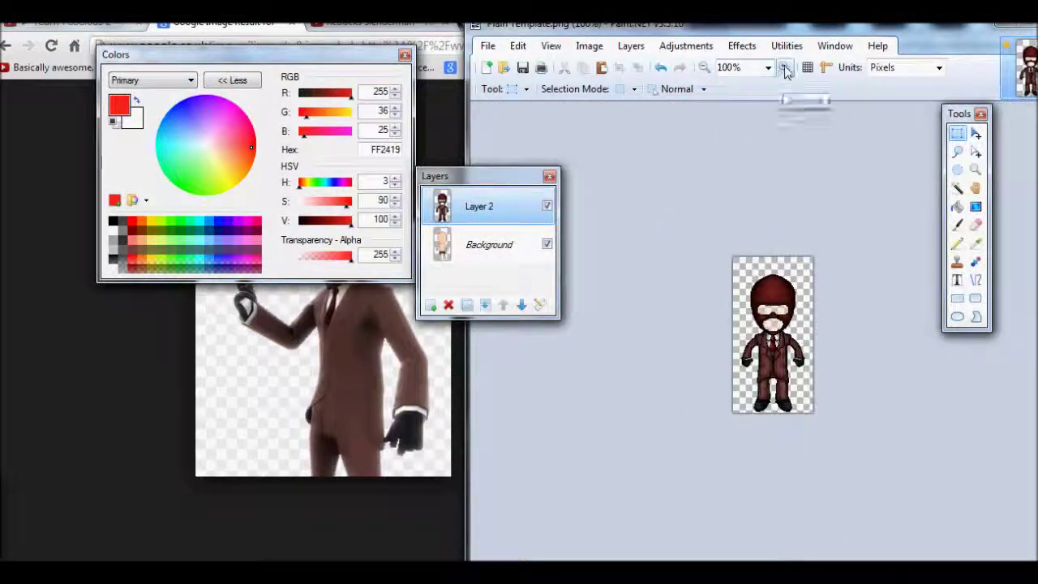
Step: Paint black fold shadows down one half of the jacket and trouser leg on a new layer with brush width 2
click(784, 67)
key(ctrl+shift+n)
click(113, 220)
key(b)
scroll(744, 339, down, 3)
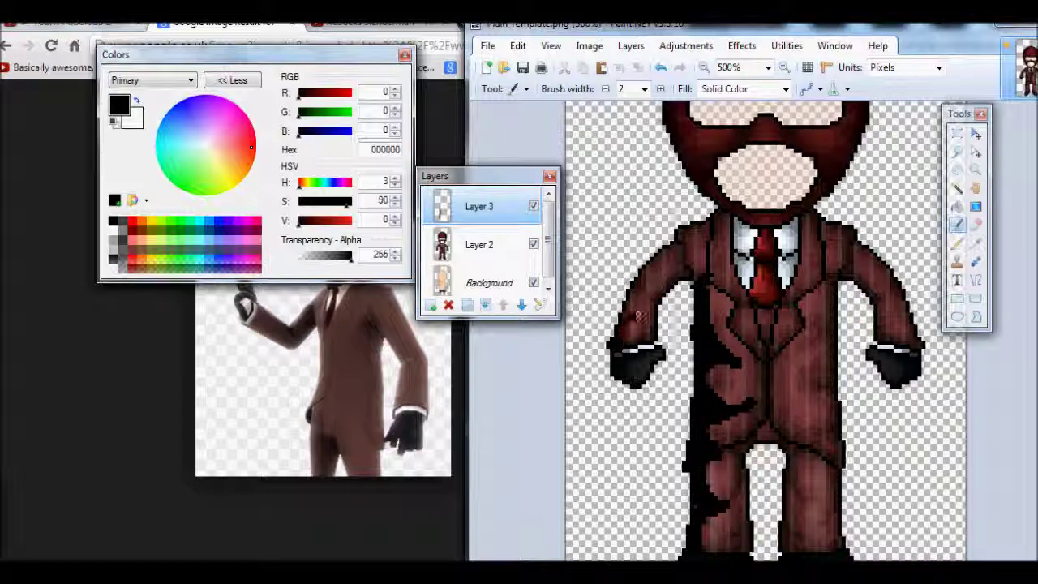
Step: Erase the shading that spills outside the character's body and lower the shading layer's opacity to about 79
click(479, 244)
key(s)
click(675, 376)
click(479, 206)
key(Delete)
key(ctrl+0)
key(F4)
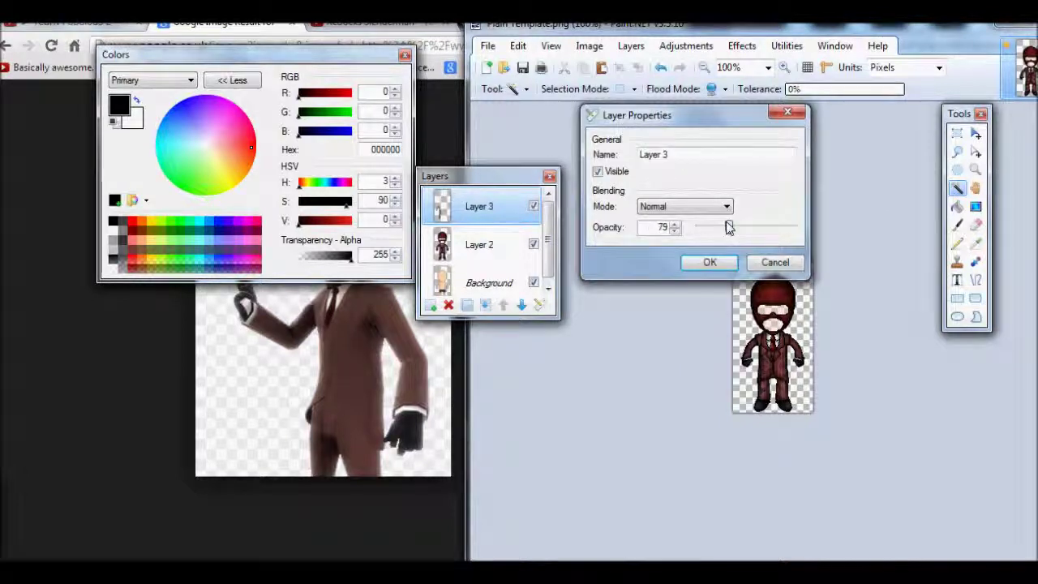
key(Return)
Step: Change the paint colour to dark brown 2D1A19 and shade the suit's sleeve with brush width 1
key(ctrl+plus)
key(ctrl+plus)
key(ctrl+plus)
key(ctrl+plus)
click(512, 88)
click(533, 308)
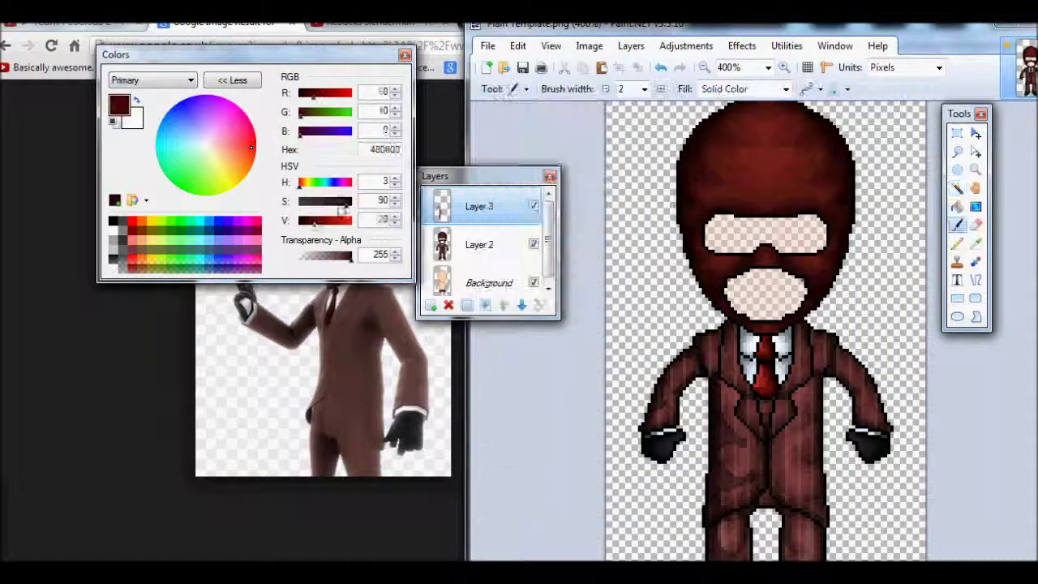
drag(324, 223, 304, 221)
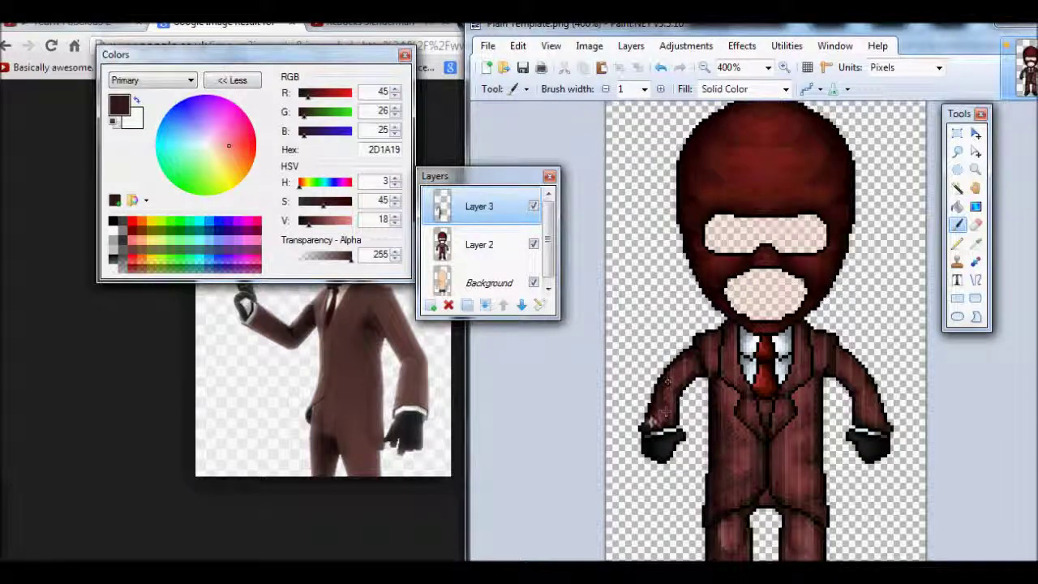
scroll(722, 448, down, 3)
Step: Set the suit shading layer's opacity to about 133
click(704, 67)
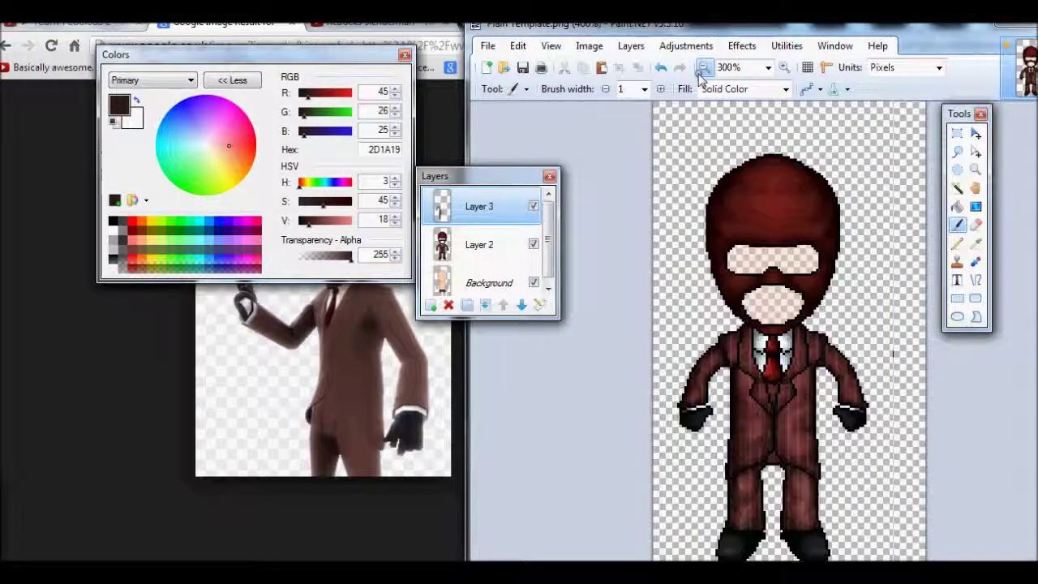
click(703, 67)
double_click(511, 212)
drag(714, 234, 640, 90)
drag(803, 204, 711, 206)
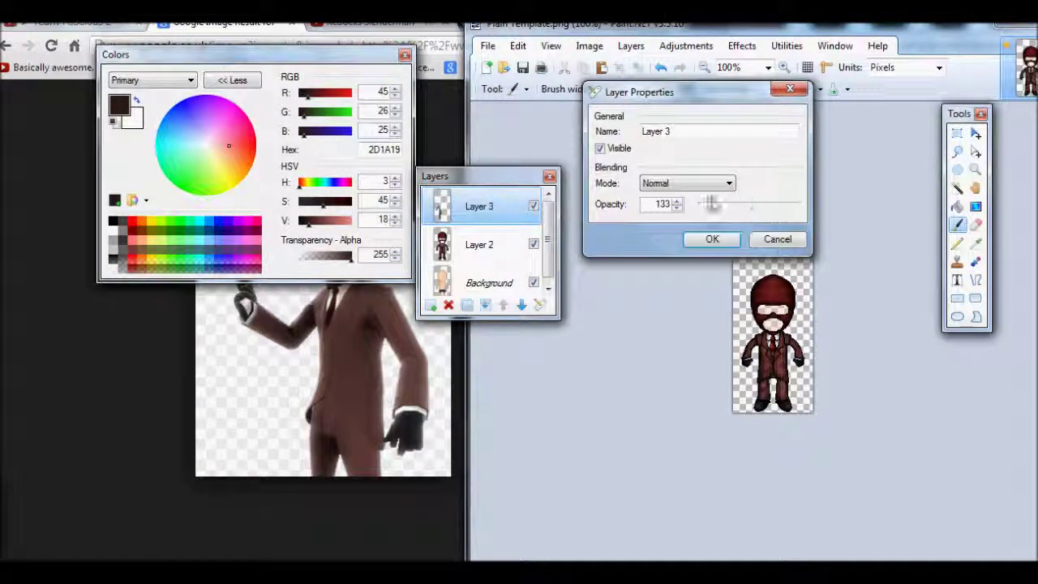
click(712, 239)
Step: Darken the shading colour to 211212 with a brightness value of 13 using the Paint Bucket
click(784, 67)
click(519, 89)
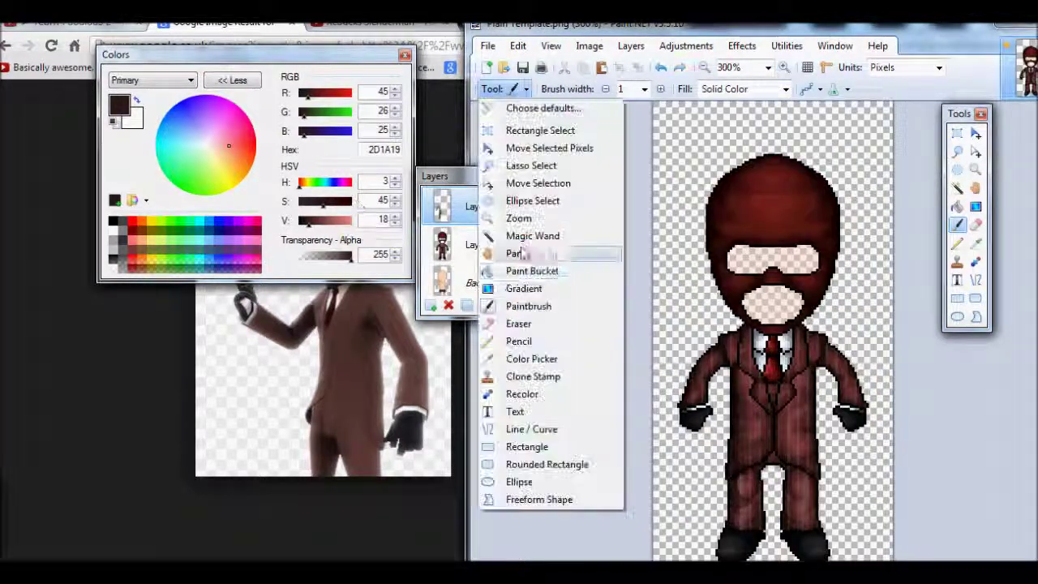
click(527, 203)
double_click(382, 220)
text(13)
key(ctrl+0)
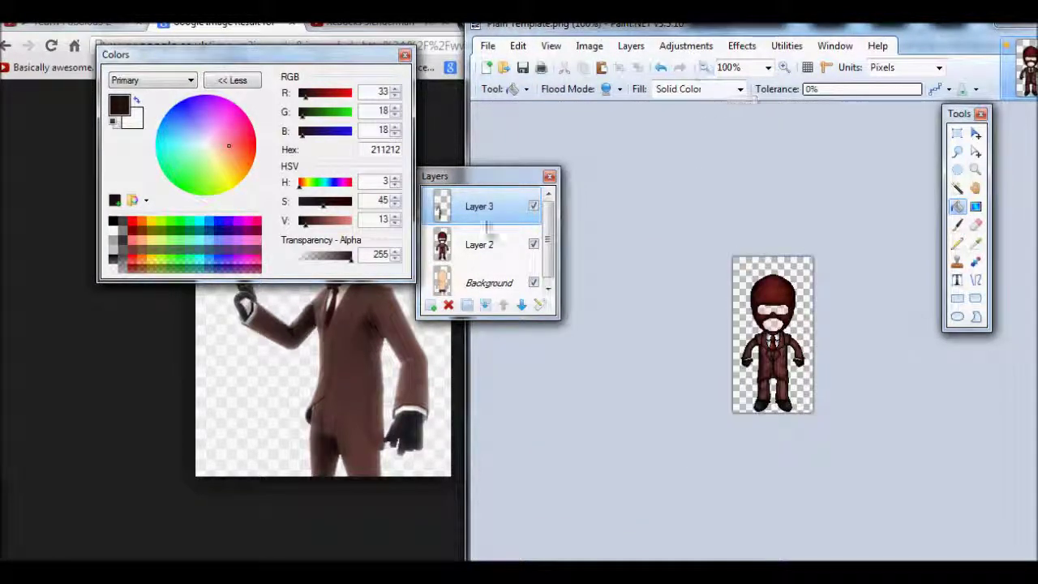
Step: Lower the suit shading layer's opacity to about 99
double_click(492, 208)
click(703, 217)
click(519, 89)
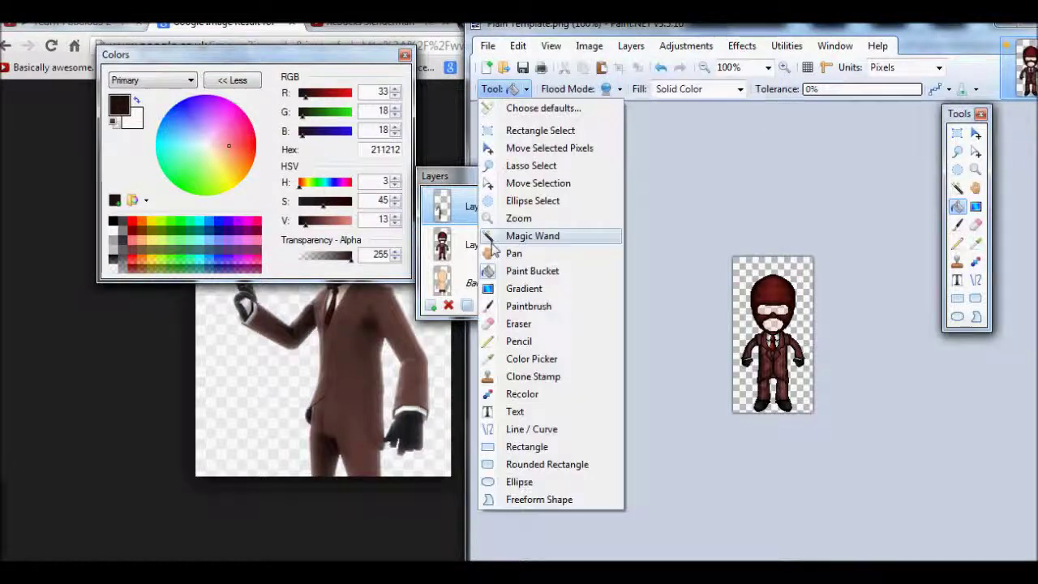
click(523, 234)
drag(693, 207, 679, 203)
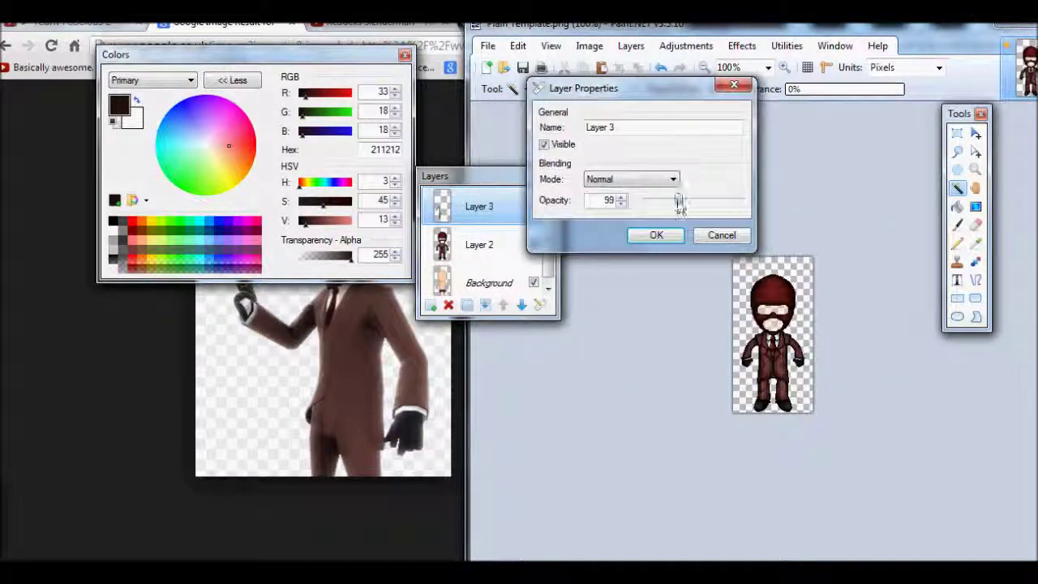
key(Return)
Step: Mirror the suit shading onto the other half of the body and clear the selection
key(s)
key(ctrl+plus)
key(ctrl+plus)
key(ctrl+plus)
key(m)
key(ctrl+d)
key(ctrl+minus)
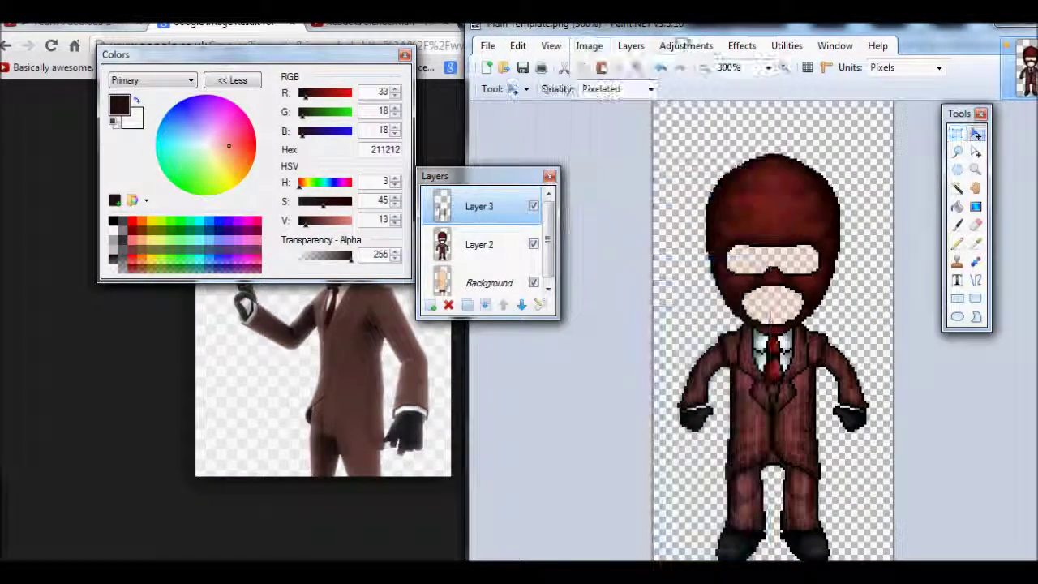
Step: Set the mirrored shading layer's opacity to about 107
key(ctrl+minus)
key(ctrl+minus)
key(ctrl+minus)
key(ctrl+plus)
key(F4)
drag(730, 229, 585, 90)
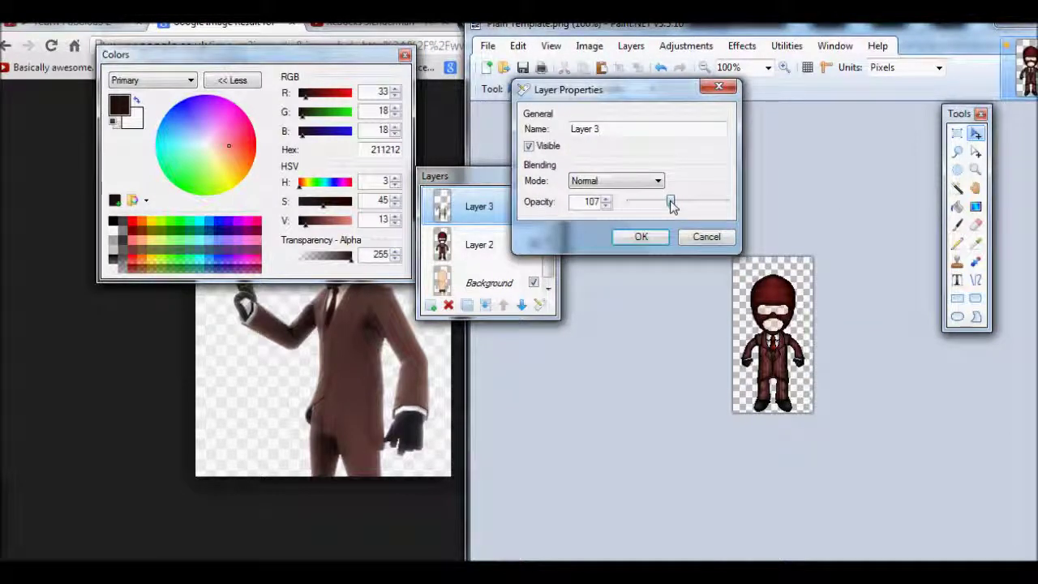
key(Return)
Step: Touch up the jacket's mirrored shading with the Paintbrush at width 1 in 211212
key(ctrl+plus)
key(ctrl+plus)
key(ctrl+plus)
key(ctrl+plus)
click(525, 89)
click(527, 343)
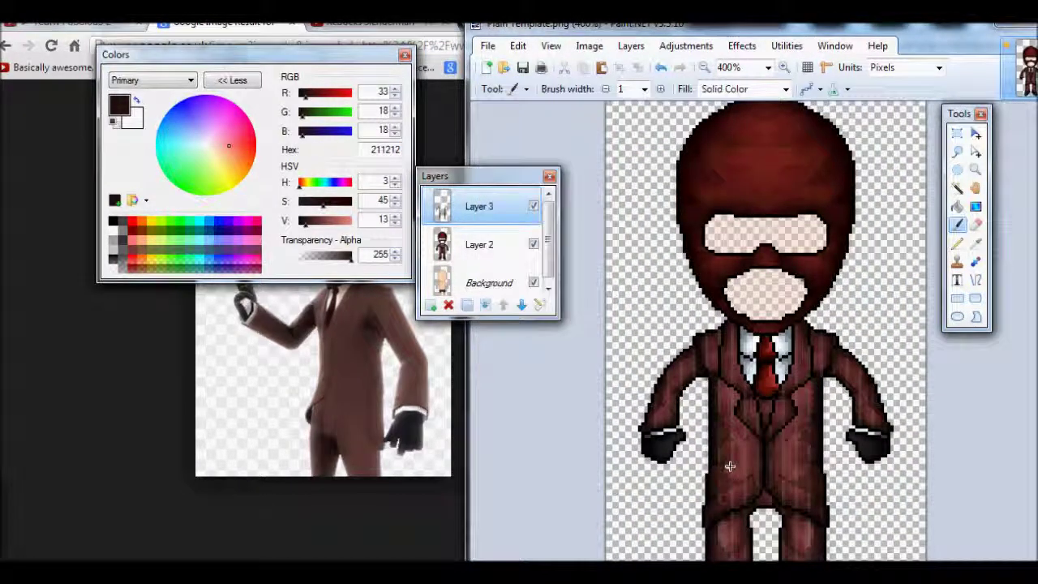
Step: Check the shaded character at 100% and merge the suit shading layer into the character layer
double_click(704, 67)
double_click(704, 67)
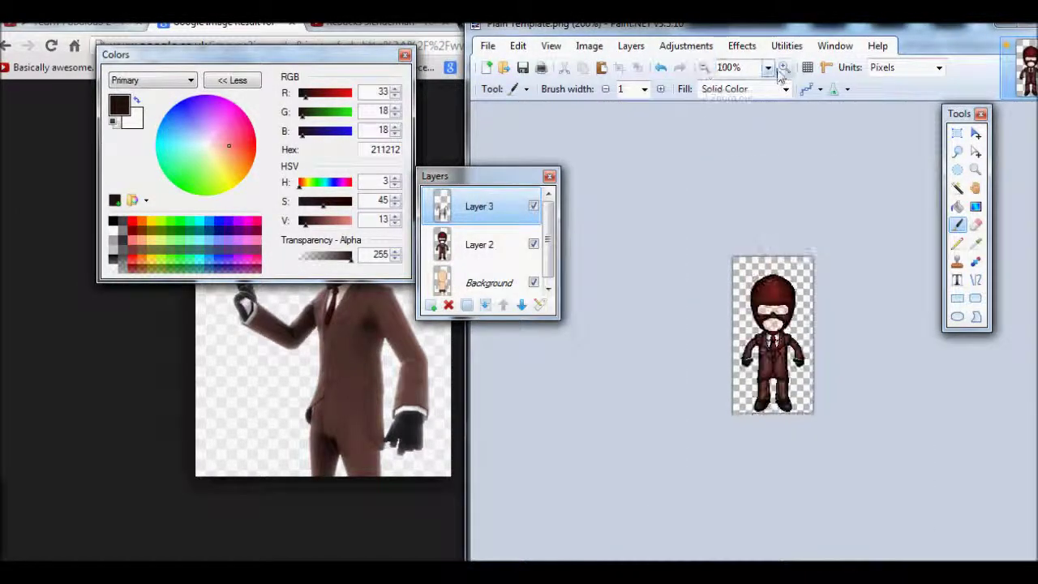
double_click(785, 67)
double_click(785, 67)
click(785, 68)
click(447, 305)
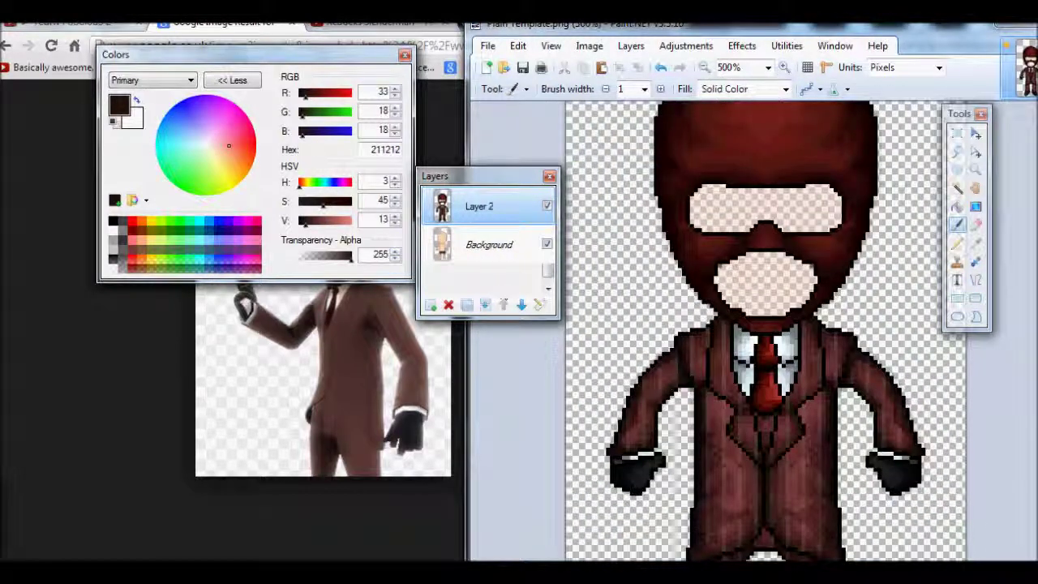
scroll(920, 208, down, 5)
Step: Add a new layer for the knife and set up the Line / Curve tool in black at width 1
key(ctrl+shift+n)
key(ctrl+plus)
key(ctrl+plus)
key(ctrl+plus)
scroll(921, 207, down, 3)
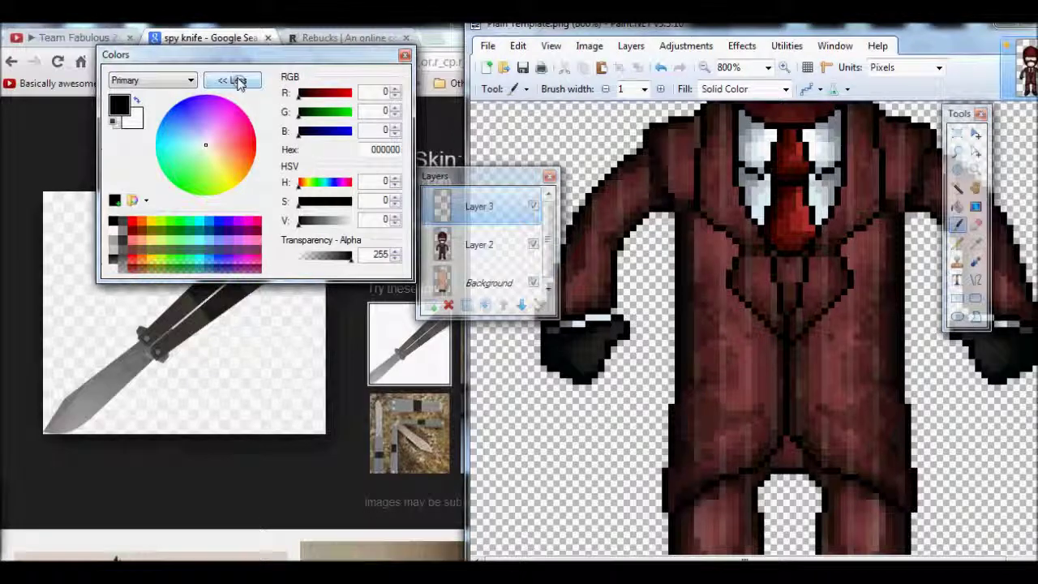
click(238, 82)
key(o)
drag(486, 176, 815, 124)
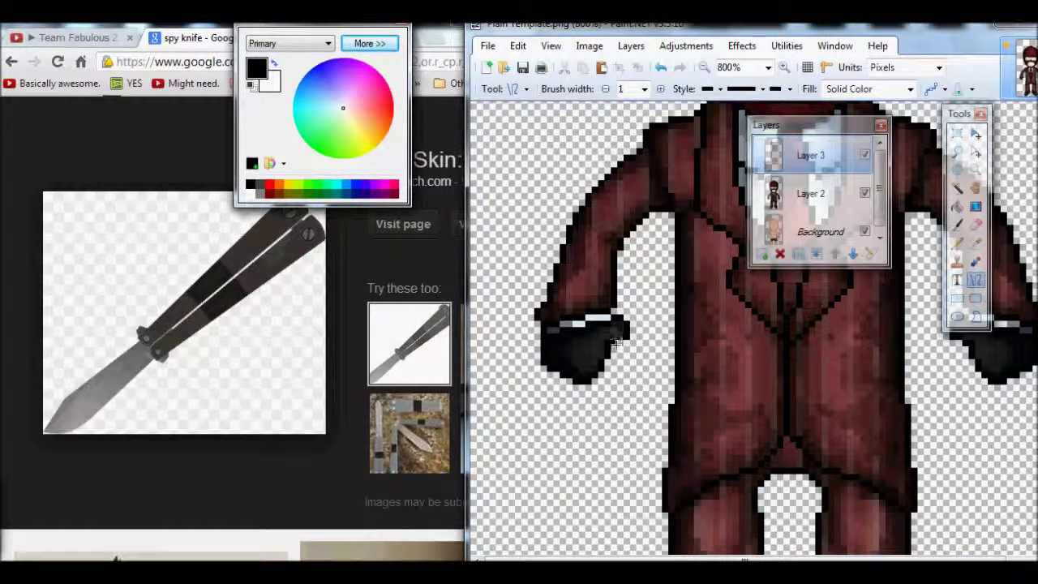
Step: Outline the butterfly knife's twin handles in black beside the character's knife hand with the Line / Curve tool
double_click(810, 155)
key(Return)
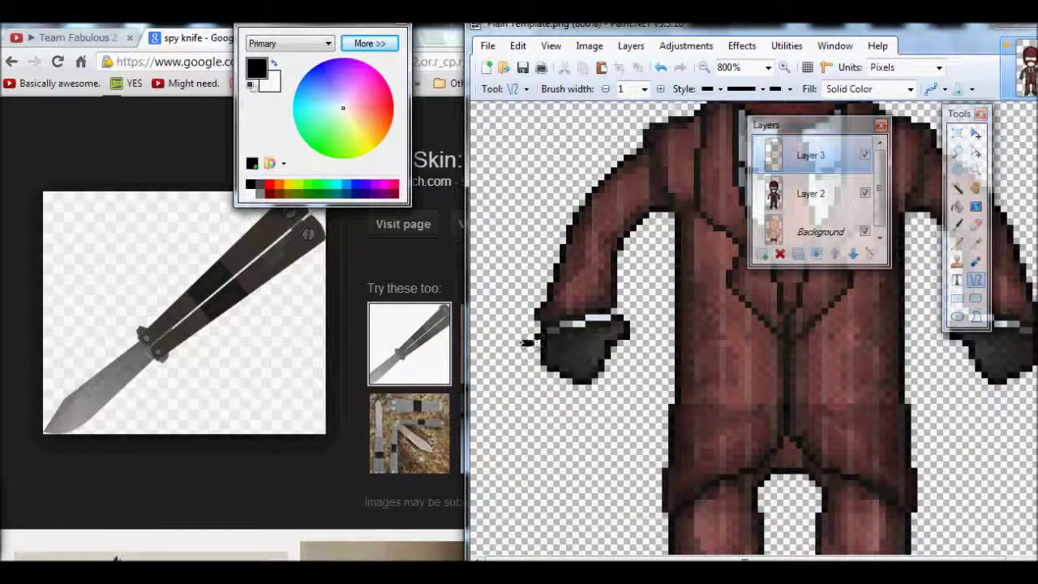
key(ctrl+z)
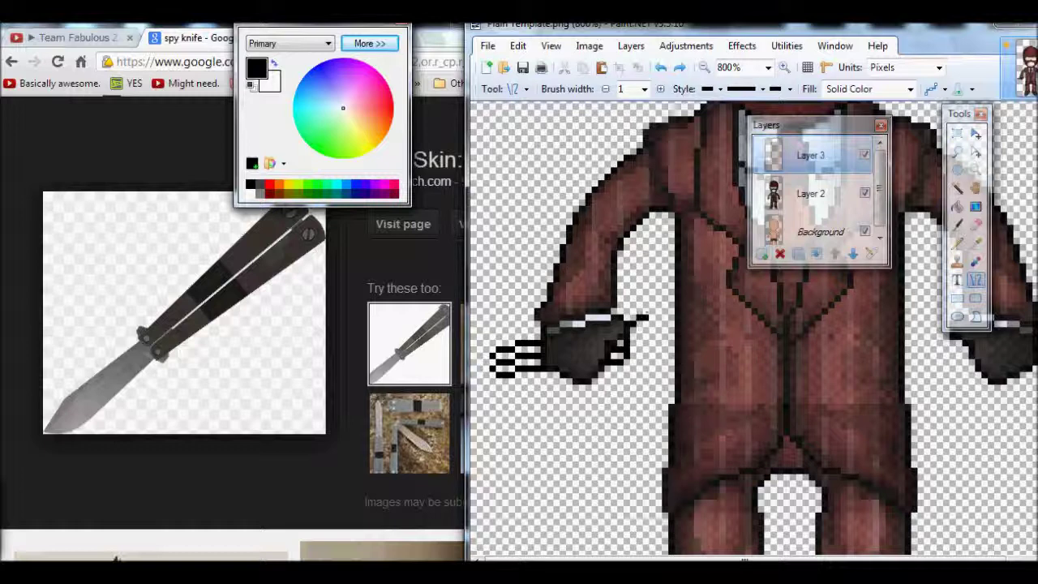
Step: Undo the knife's first blade outline and redraw it as a slimmer pointed blade with the Line / Curve tool
key(ctrl+z)
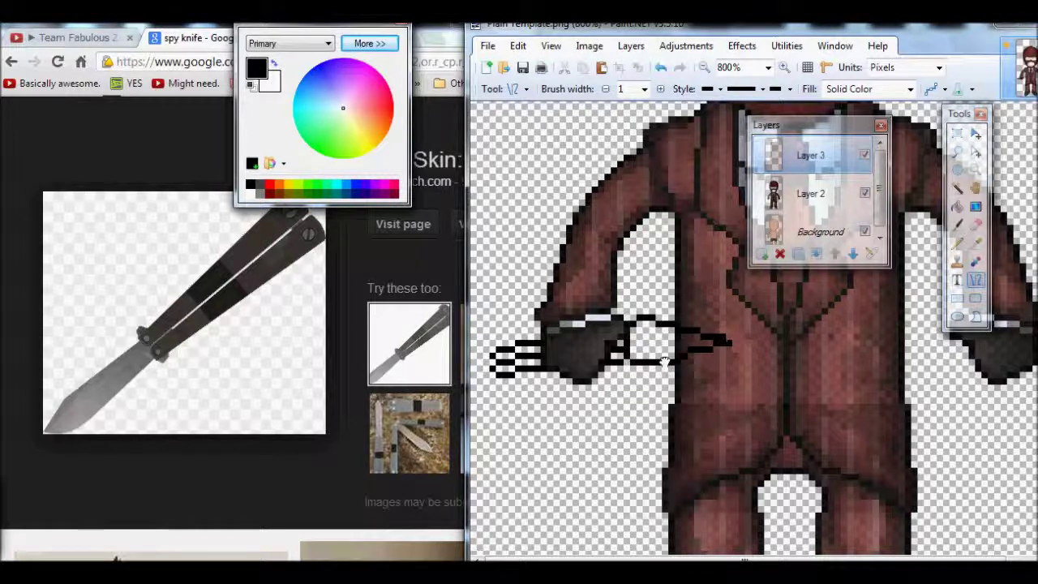
key(ctrl+z)
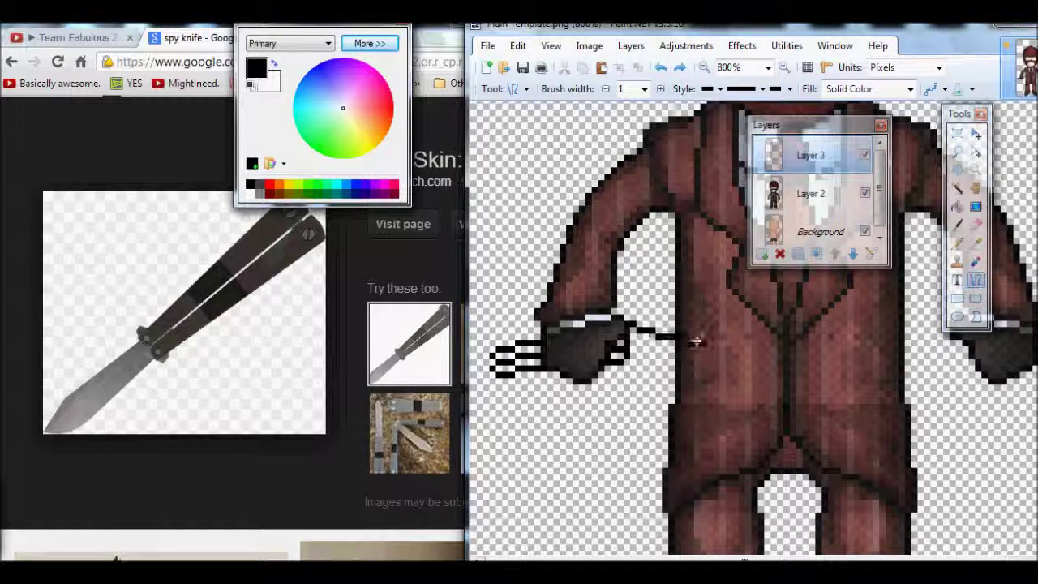
key(s)
drag(555, 207, 674, 335)
click(512, 90)
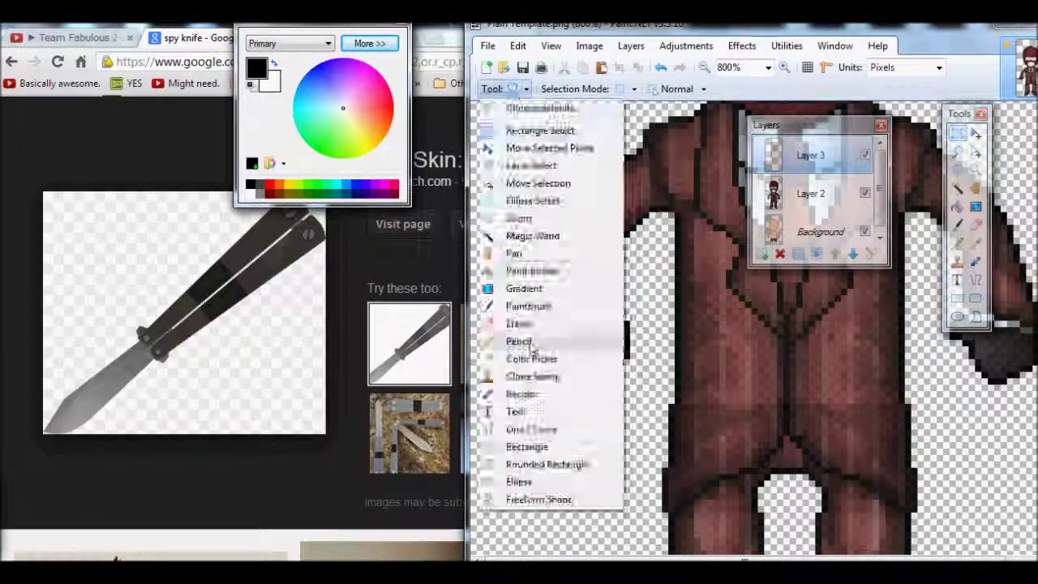
click(531, 429)
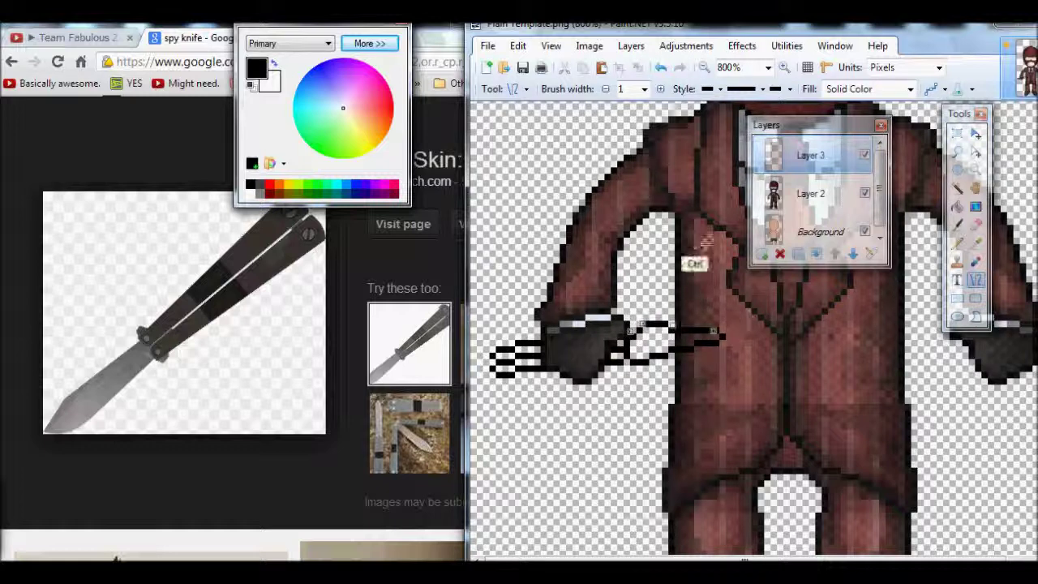
Step: Fill the knife's handles with 4C493B and darken them with 0A0907
click(369, 43)
click(519, 113)
text(4C493B)
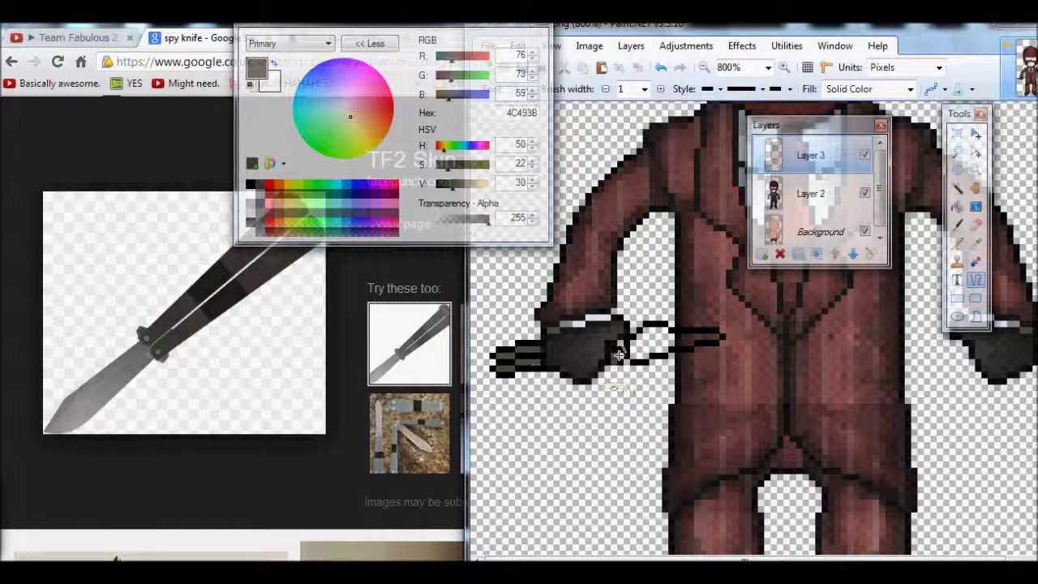
click(528, 347)
click(528, 347)
click(525, 352)
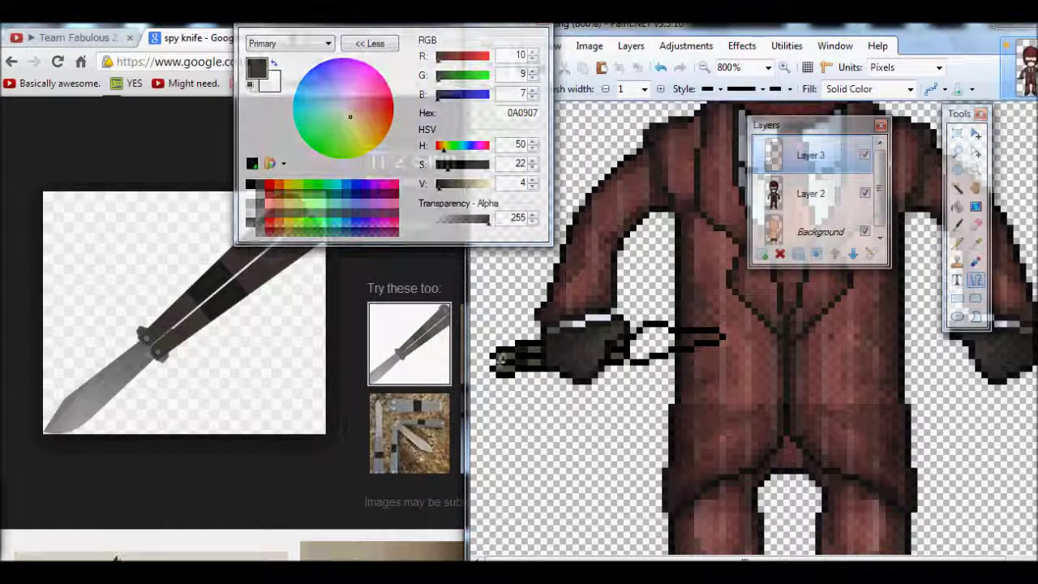
Step: Fill the knife's blade with light grey A8A7A3 using the Paint Bucket
mouse_move(439, 184)
mouse_down()
mouse_move(481, 188)
mouse_move(461, 184)
mouse_up()
click(370, 43)
key(f)
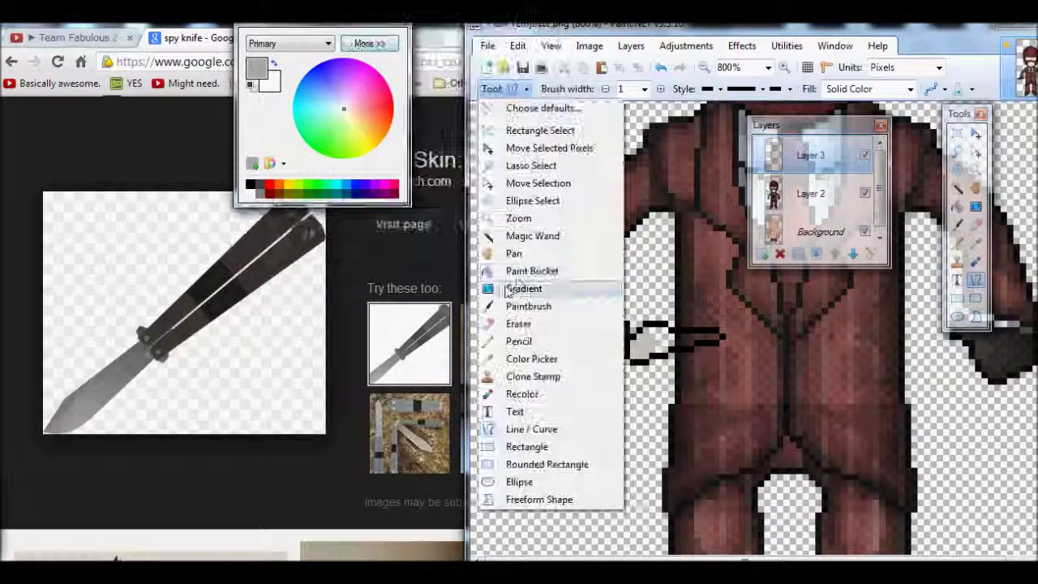
click(641, 337)
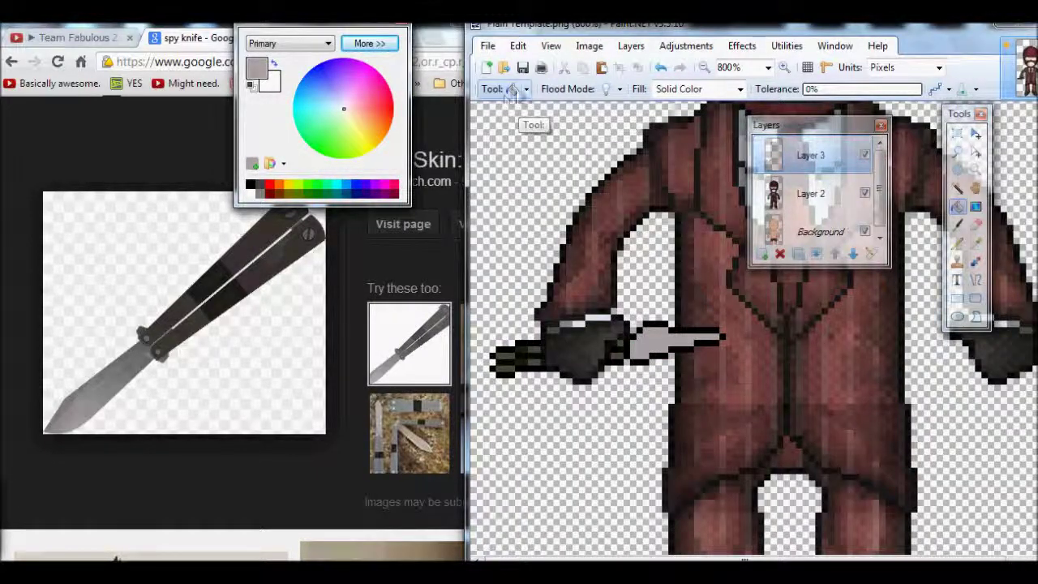
Step: Draw black 000000 shadows over the knife's blade and handles with the Pencil on a new layer
key(p)
click(370, 43)
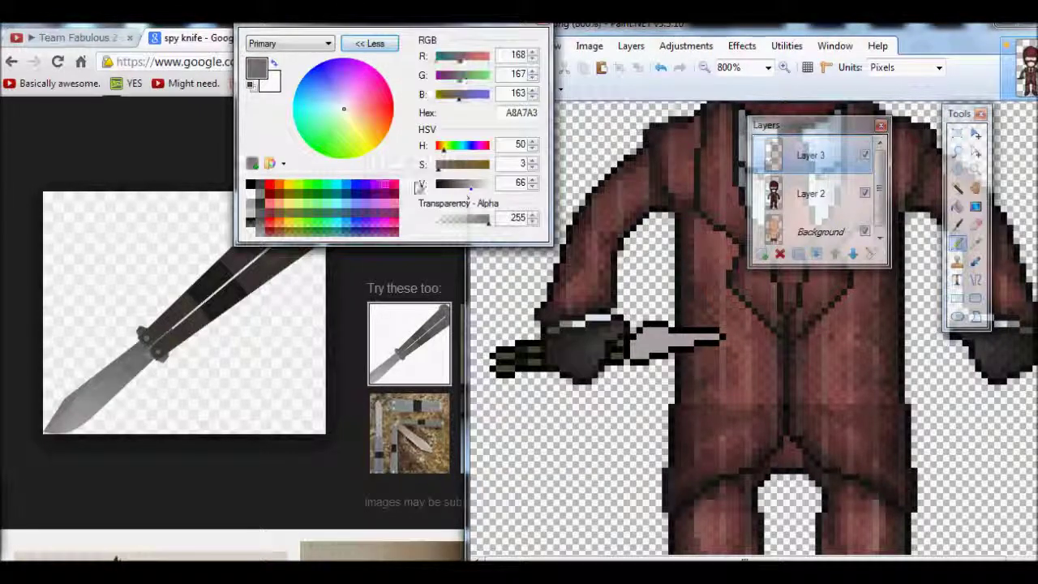
drag(461, 193, 436, 184)
key(ctrl+shift+n)
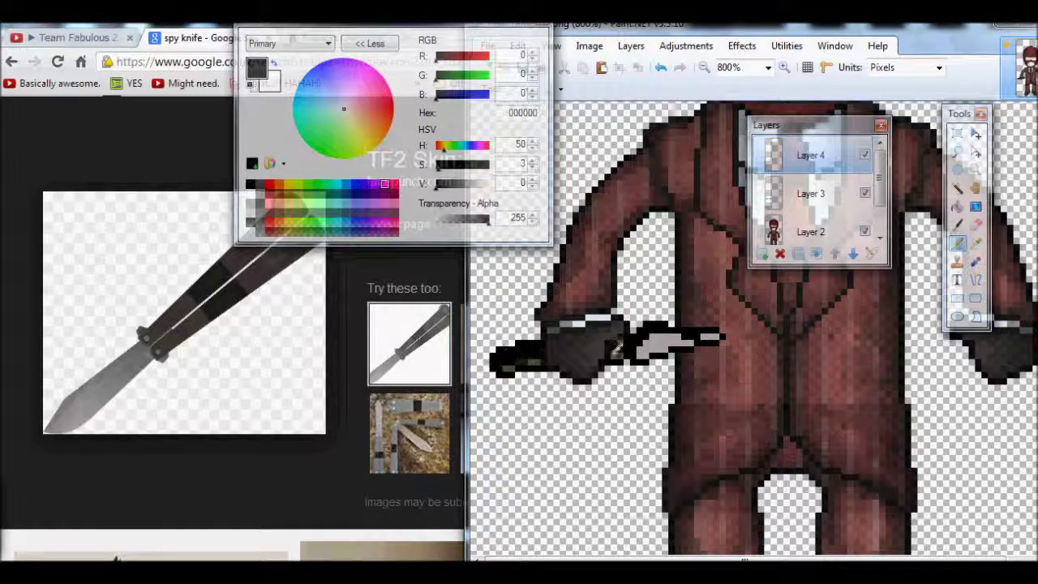
Step: Lower the opacity of the knife's black shadow layer and merge it into the knife layer
key(F4)
drag(878, 338, 818, 338)
click(787, 371)
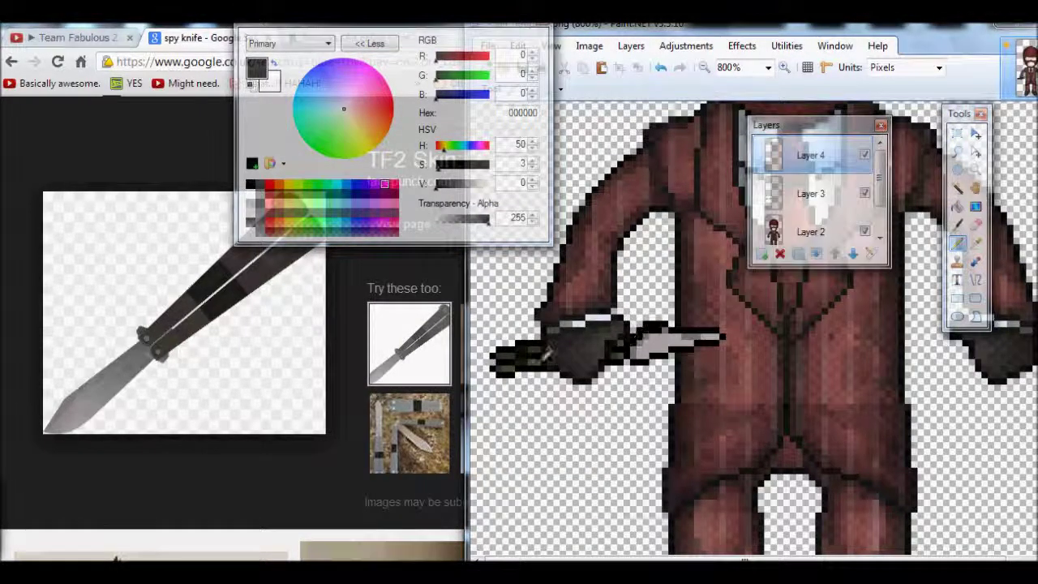
key(F4)
drag(868, 338, 827, 338)
click(786, 370)
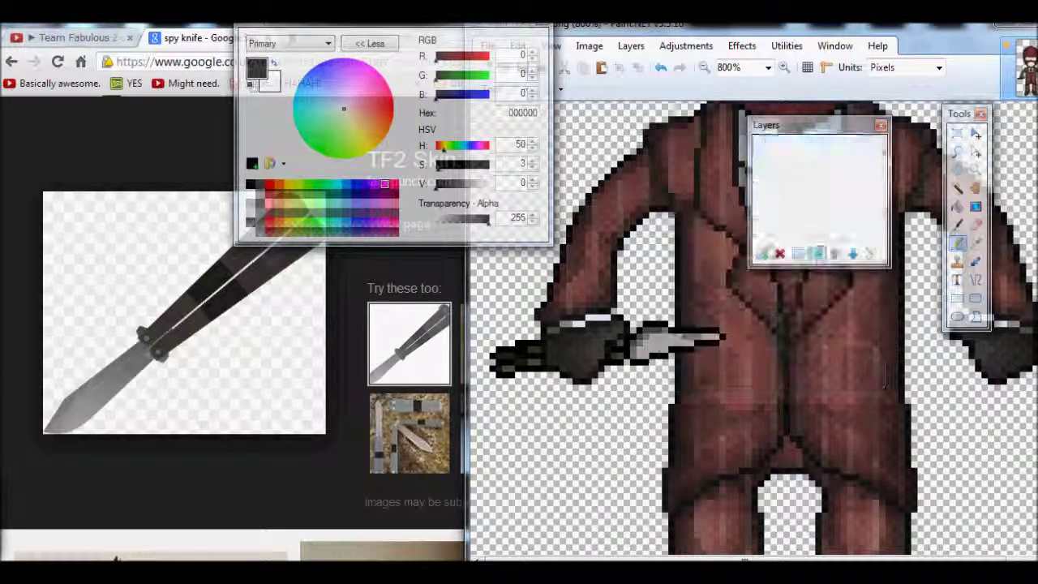
Step: Draw highlights in FFFDF7 on the knife's blade and handles, and lower the highlight layer's opacity
drag(436, 185, 489, 187)
drag(653, 347, 668, 339)
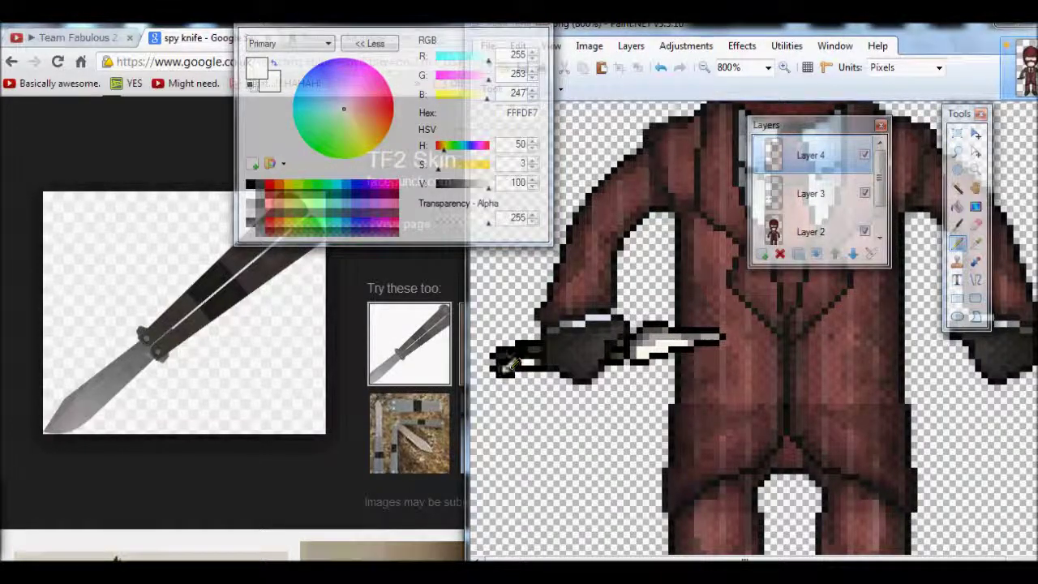
key(F4)
drag(804, 340, 734, 338)
click(788, 371)
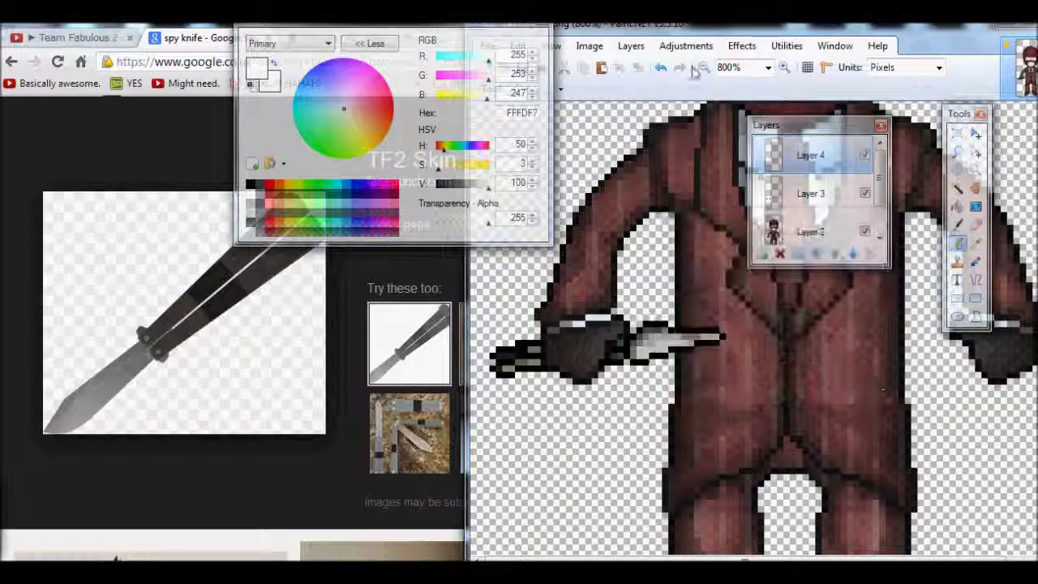
Step: Merge the knife's highlight layer into Layer 3 and set the primary colour to black 000000
click(705, 70)
click(784, 67)
click(784, 67)
click(784, 67)
click(784, 67)
click(784, 67)
drag(489, 184, 437, 184)
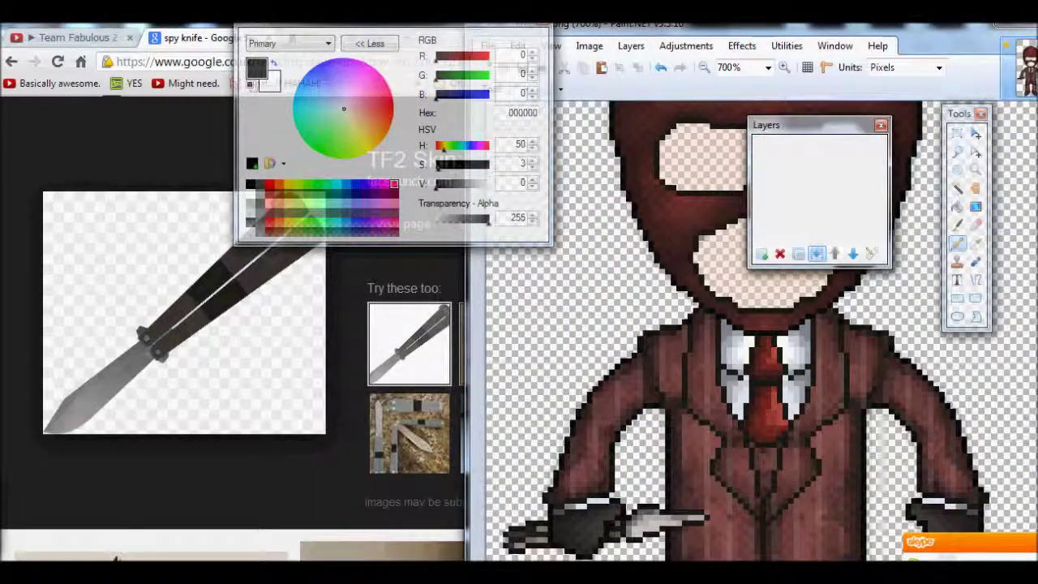
key(F4)
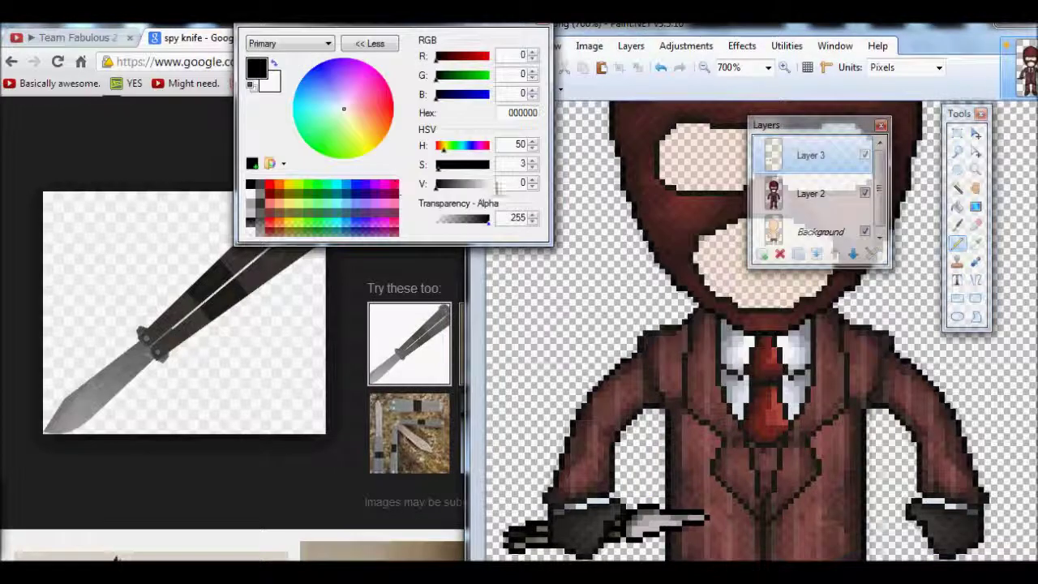
Step: Outline a rectangular cigarette case in black in the character's empty hand with the Pencil
click(369, 43)
click(513, 88)
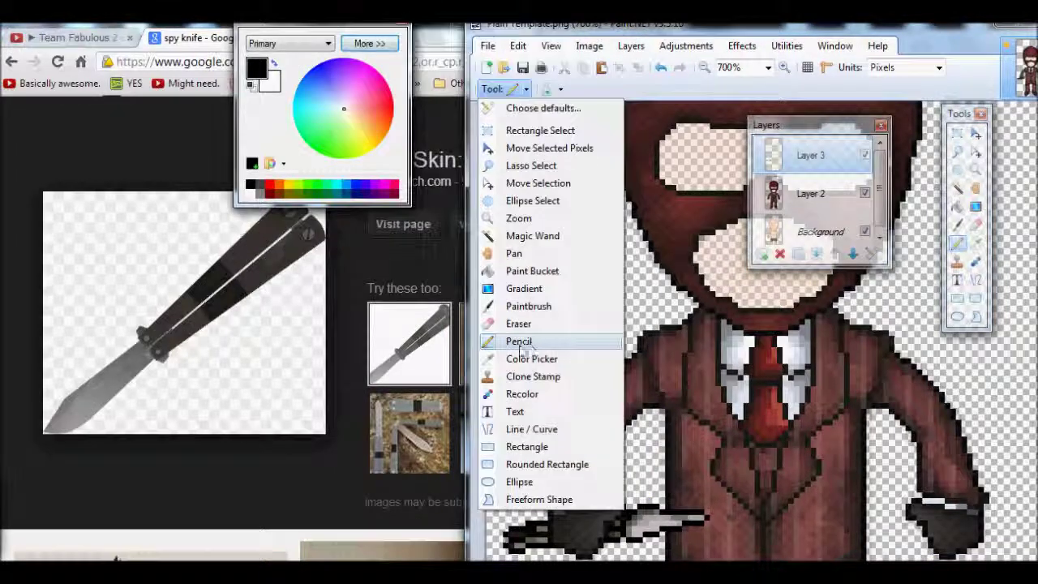
click(519, 341)
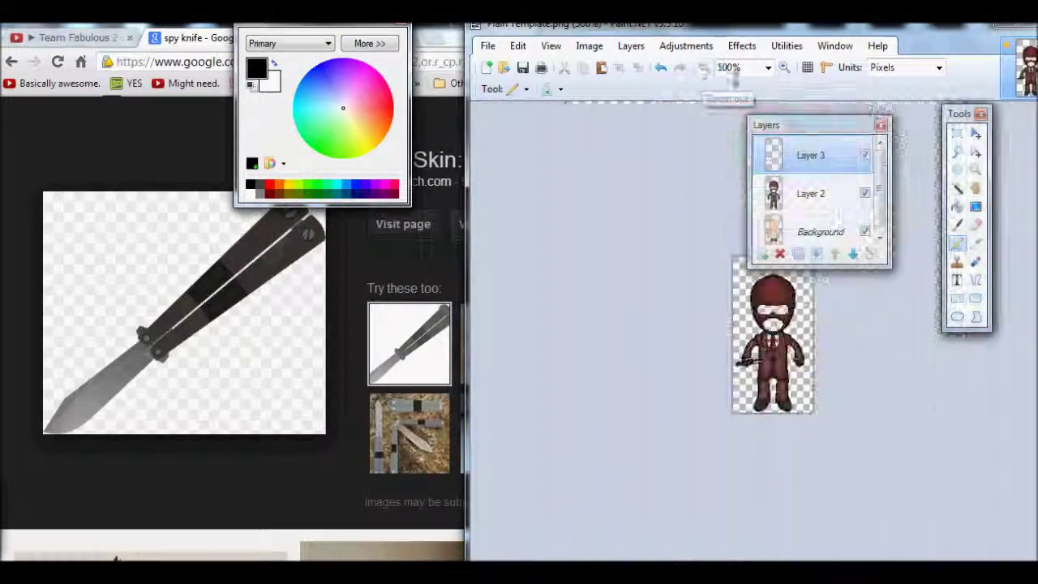
click(867, 227)
scroll(770, 341, up, 6)
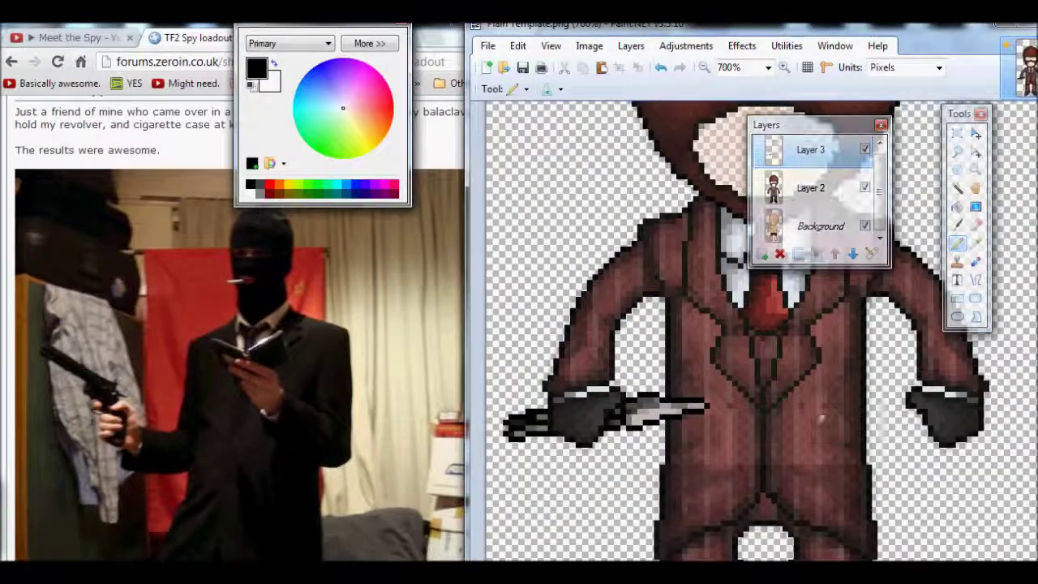
scroll(922, 411, up, 1)
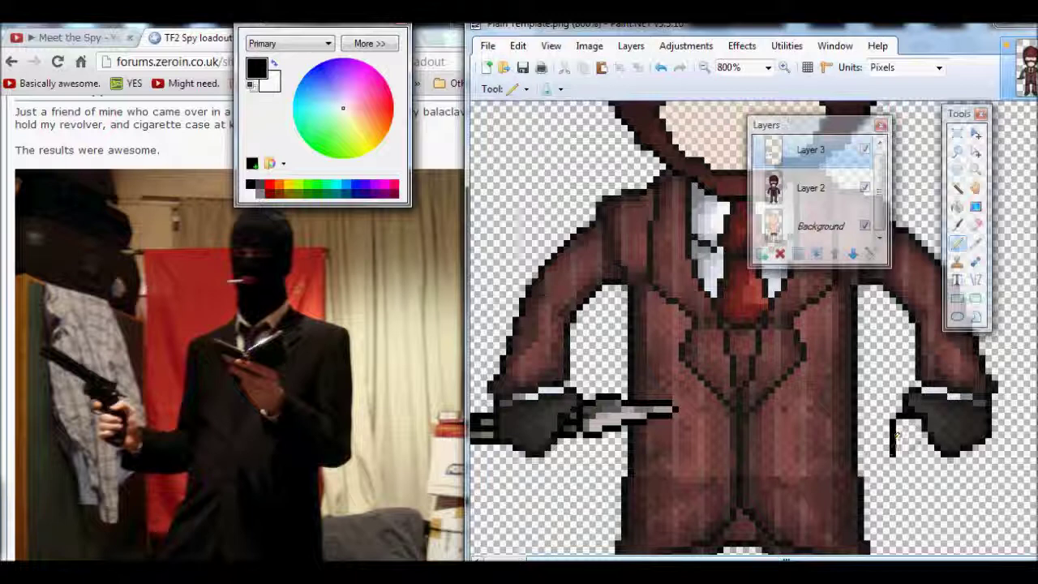
drag(895, 458, 962, 465)
Step: Colour the cigarette case in grey tones, picking 262626, 545454, 444444 and 353535
click(369, 43)
click(444, 184)
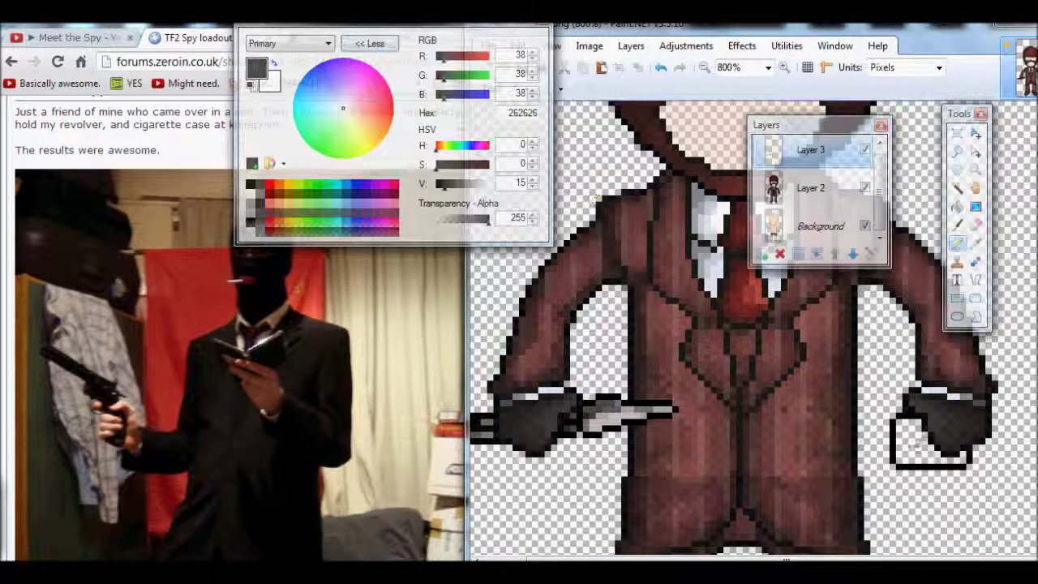
drag(445, 184, 455, 183)
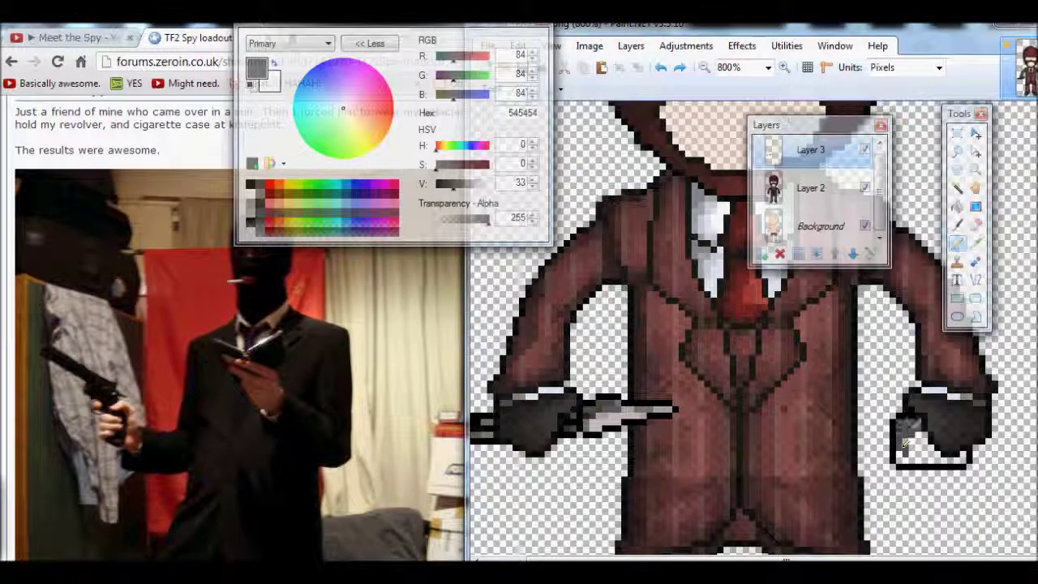
drag(454, 183, 462, 184)
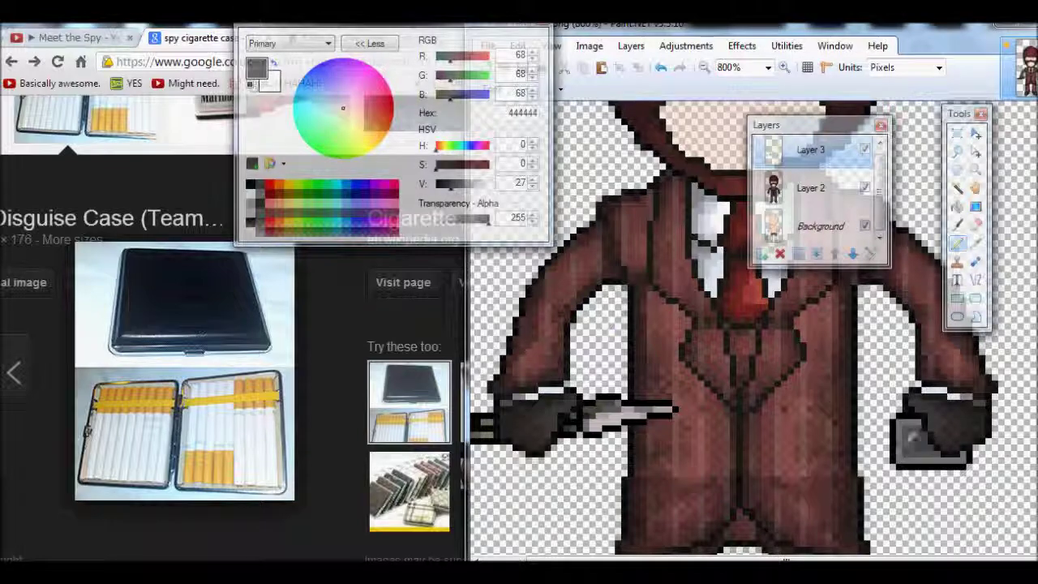
click(928, 438)
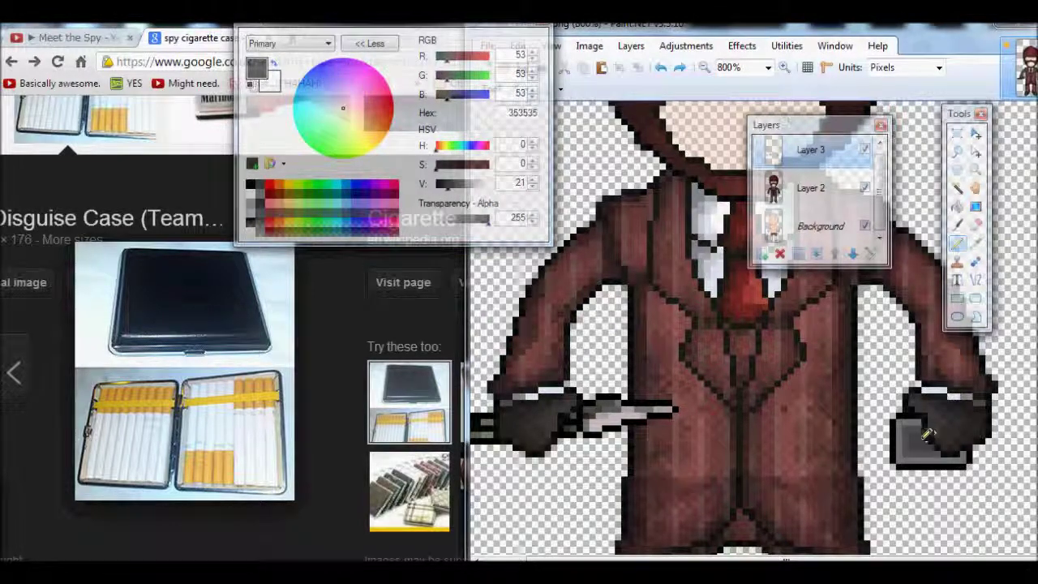
Step: Add a blurred white FFFFFF highlight across the cigarette case on a new layer and reduce that layer's opacity
key(ctrl+shift+n)
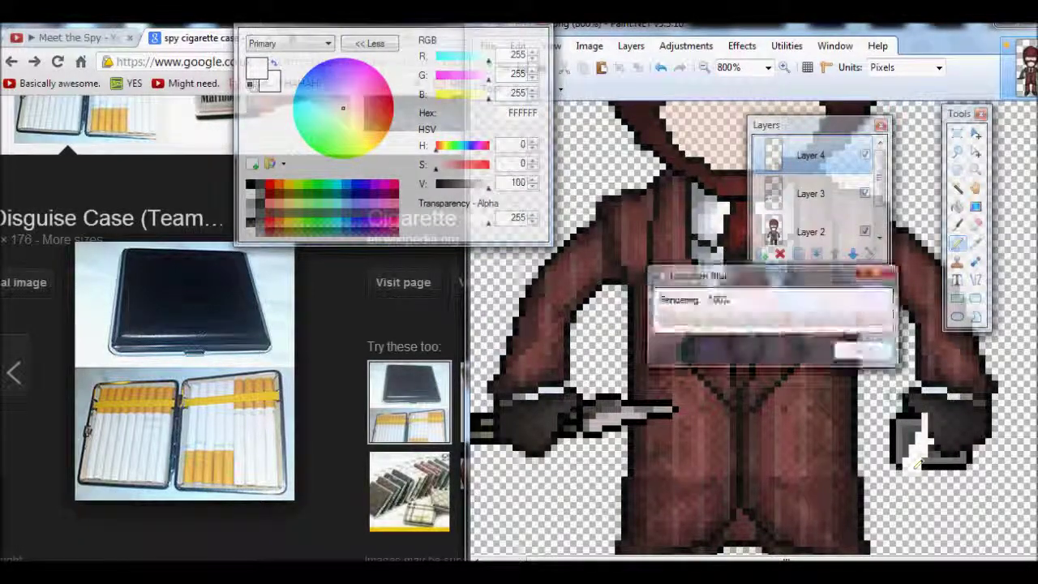
key(F4)
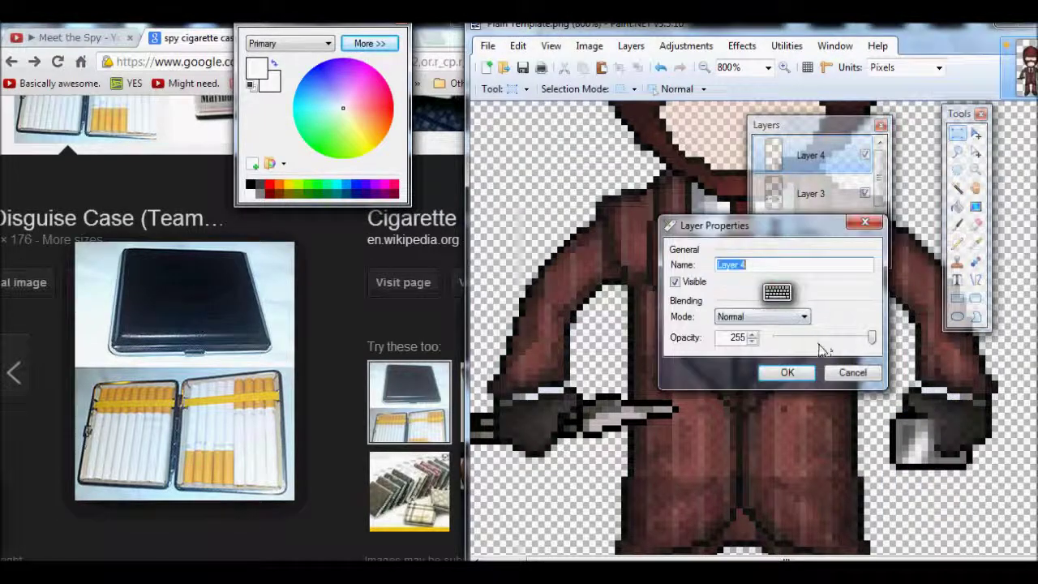
click(852, 372)
key(F4)
drag(822, 339, 831, 345)
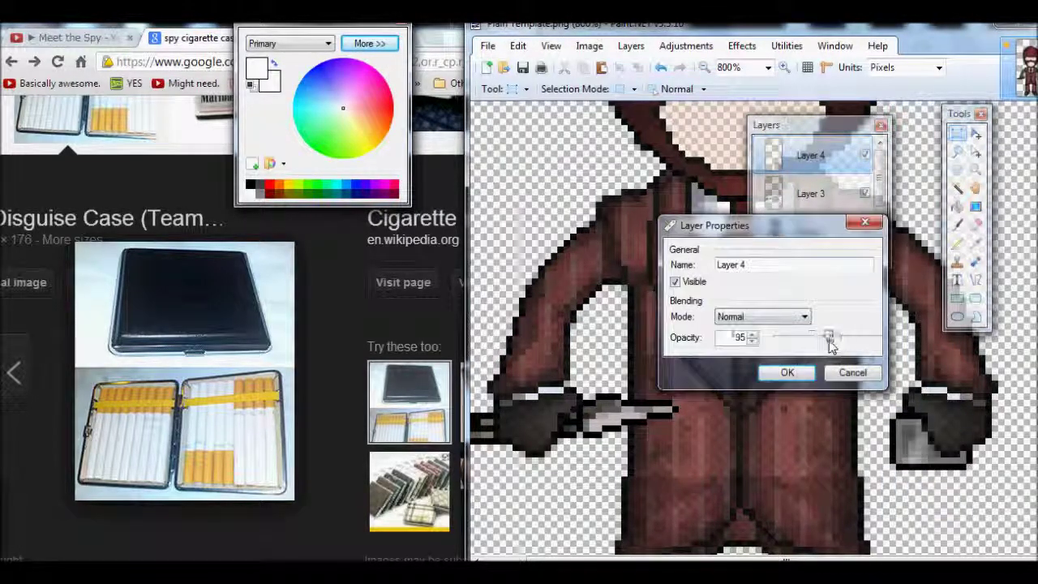
key(Escape)
Step: Merge the cigarette case's highlight into Layer 3 and hide the body template
click(704, 67)
key(ctrl+z)
click(704, 68)
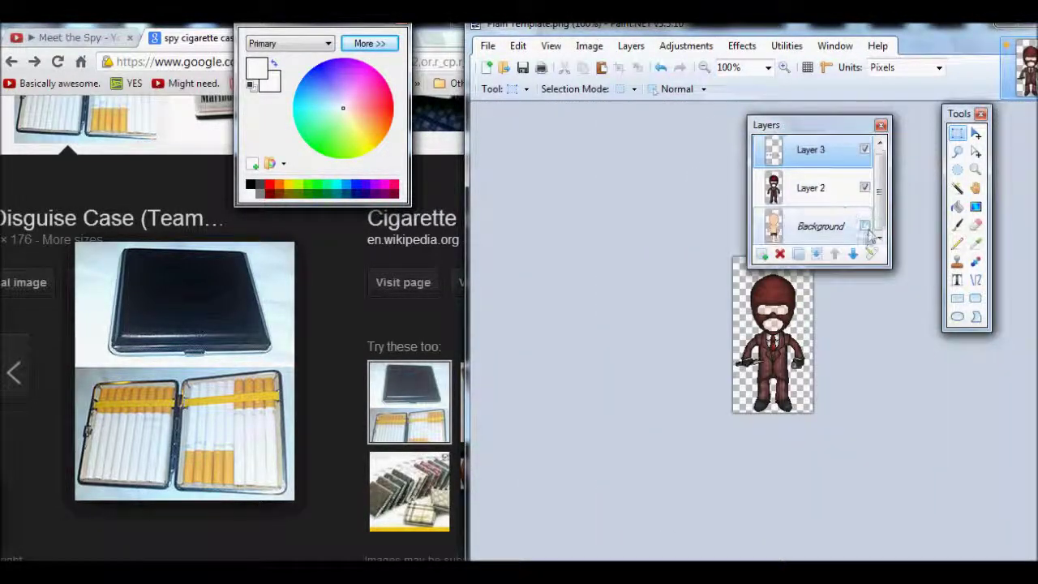
Step: Clean up the mask's eye and mouth openings on Layer 2 using the Magic Wand at 50% tolerance
double_click(810, 187)
key(Escape)
key(ctrl+plus)
key(ctrl+plus)
key(ctrl+plus)
key(ctrl+plus)
key(ctrl+plus)
key(ctrl+plus)
key(ctrl+plus)
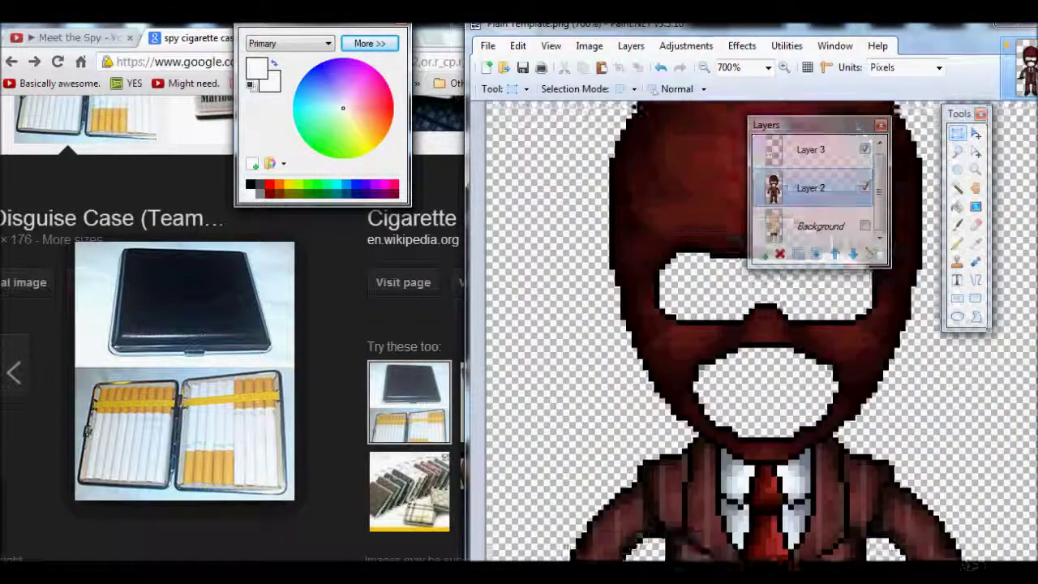
key(ctrl+plus)
click(519, 89)
click(522, 239)
click(632, 300)
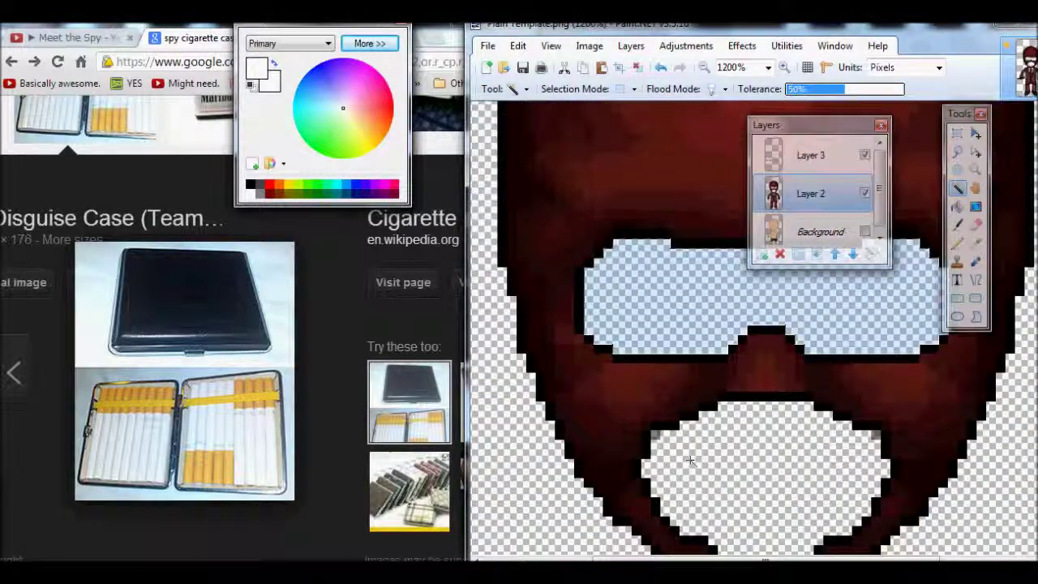
key(ctrl+d)
Step: Rename Layer 2 as outfit and Layer 3 as accessories
double_click(810, 193)
text(outfit)
key(Return)
double_click(810, 155)
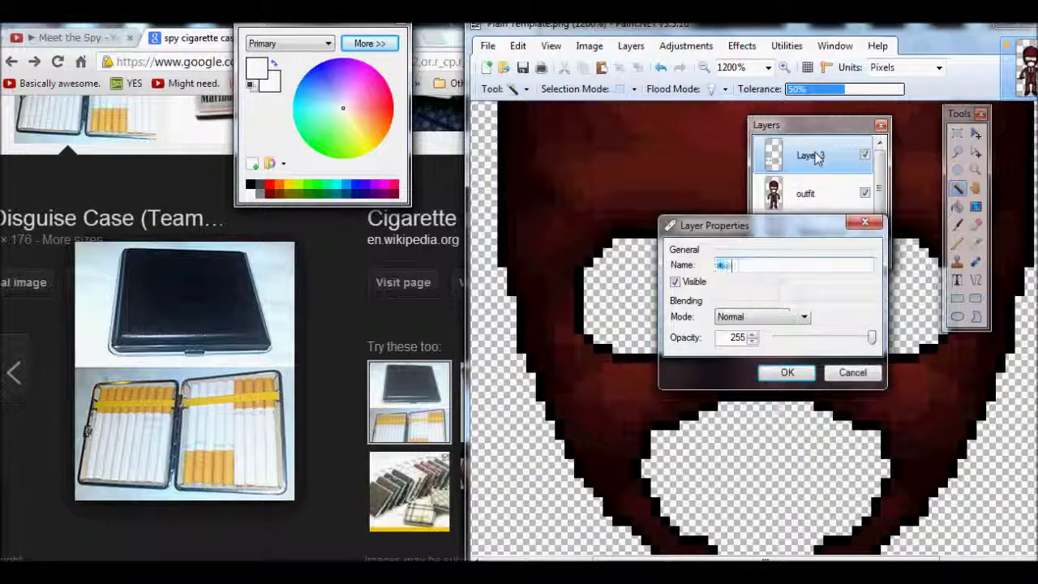
text(sunglasses)
key(Return)
Step: Select the masked head on the outfit layer with Rectangle Select, adding the lower chin area over the collar
click(707, 72)
click(519, 88)
click(533, 130)
click(805, 188)
drag(598, 127, 939, 429)
scroll(719, 296, up, 2)
scroll(720, 296, up, 2)
drag(776, 403, 813, 450)
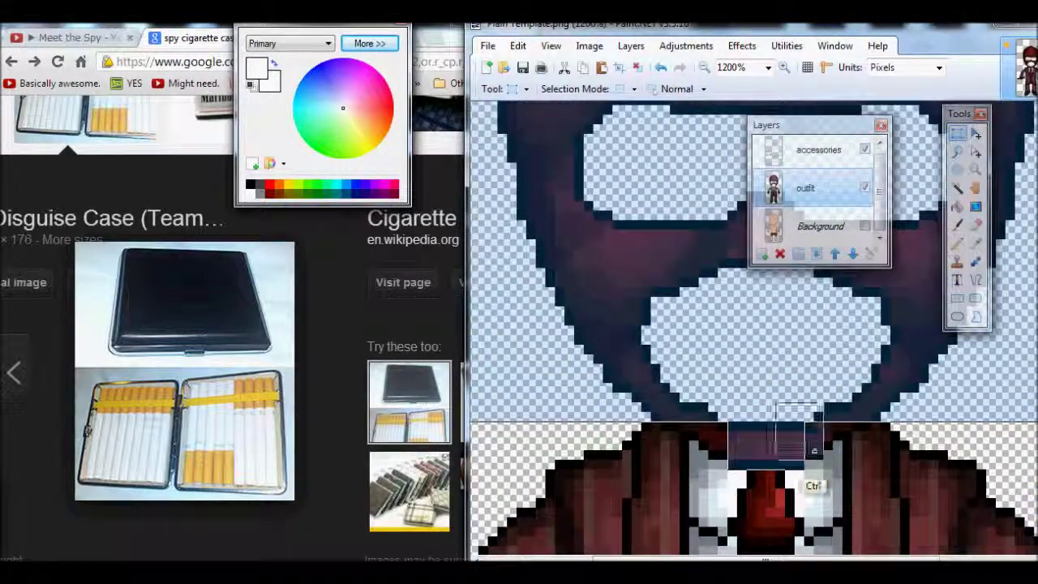
Step: Paste the selected masked head into a new layer, hide that layer and make the outfit layer active
click(704, 67)
key(ctrl+x)
key(ctrl+shift+v)
scroll(762, 324, up, 2)
click(865, 188)
click(806, 226)
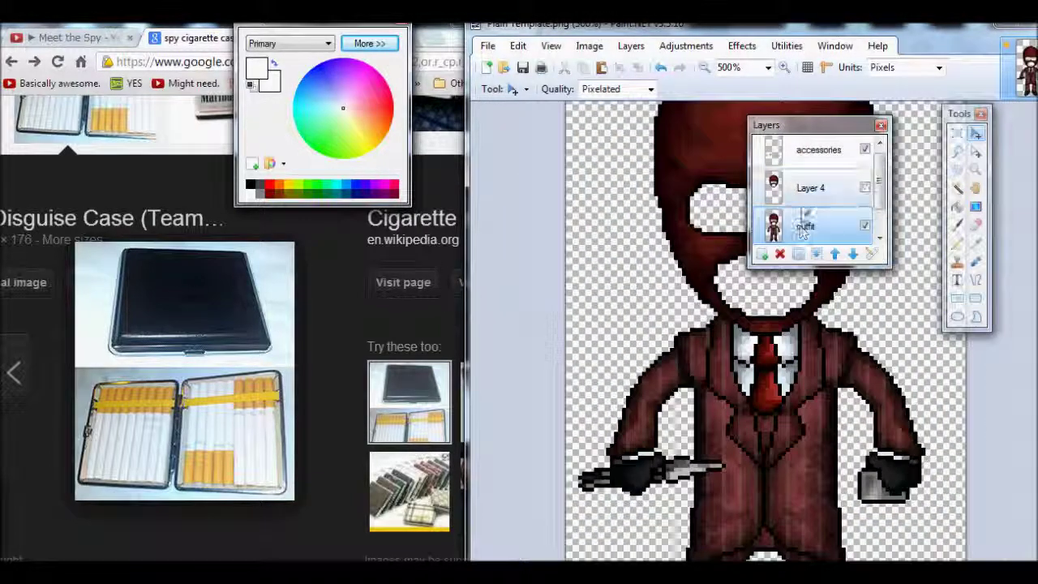
Step: Remove the remaining mask pixels above the shirt collar on the outfit layer using Rectangle Select
double_click(805, 226)
click(788, 370)
click(519, 89)
click(540, 131)
scroll(729, 324, up, 6)
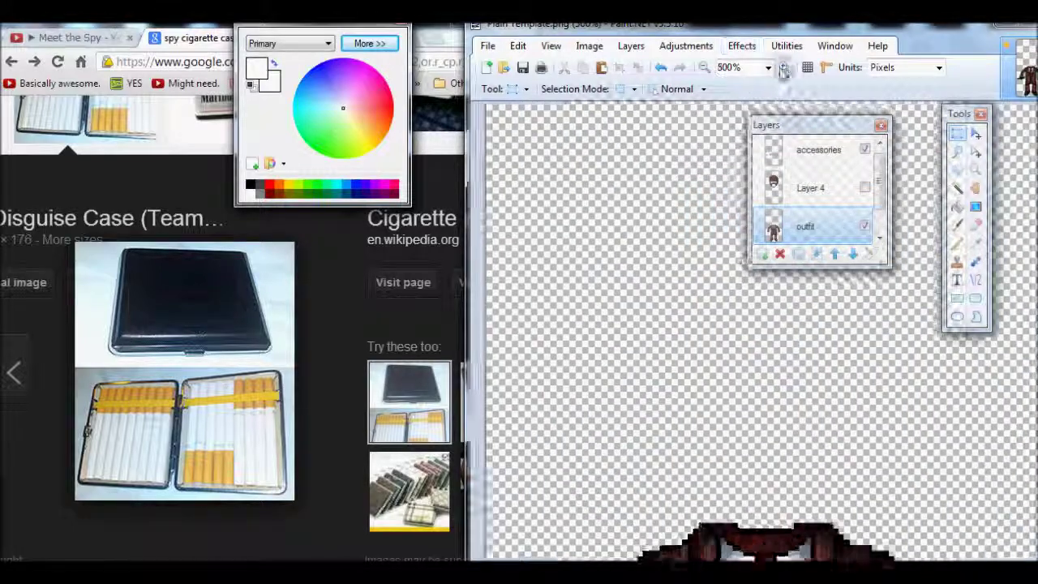
click(783, 70)
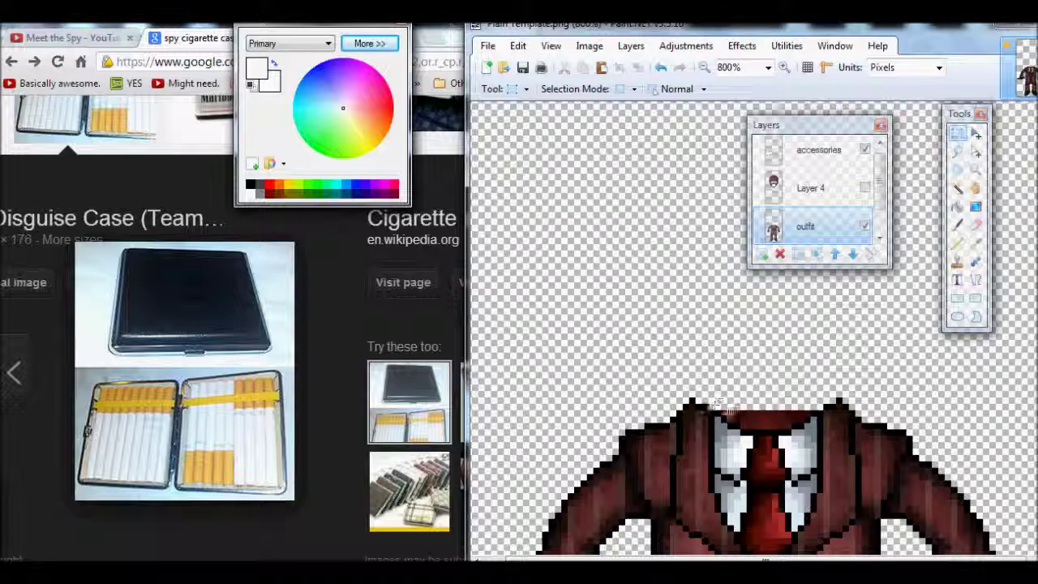
click(70, 37)
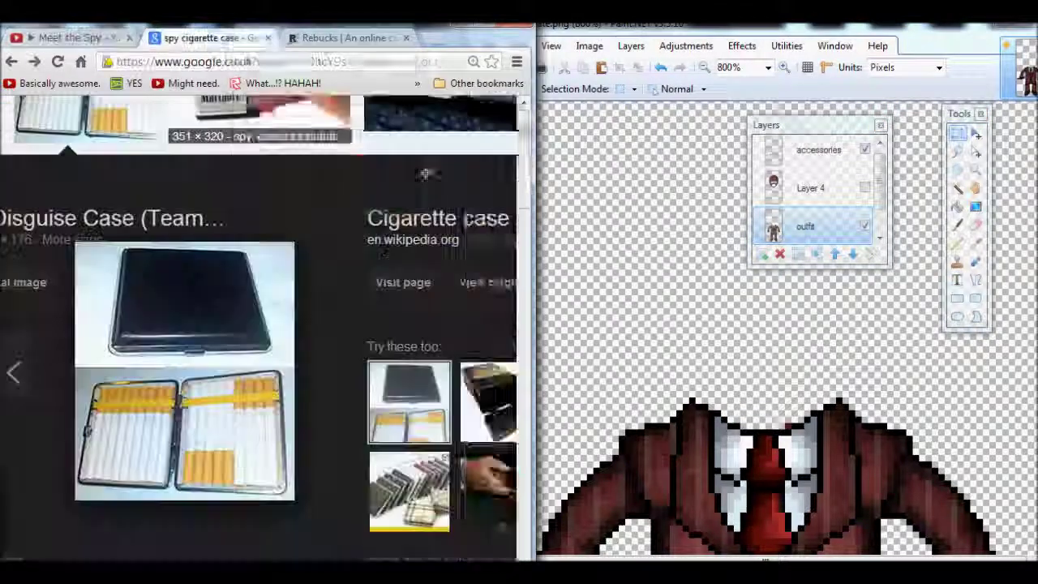
click(190, 37)
click(704, 67)
click(704, 68)
double_click(785, 221)
key(Escape)
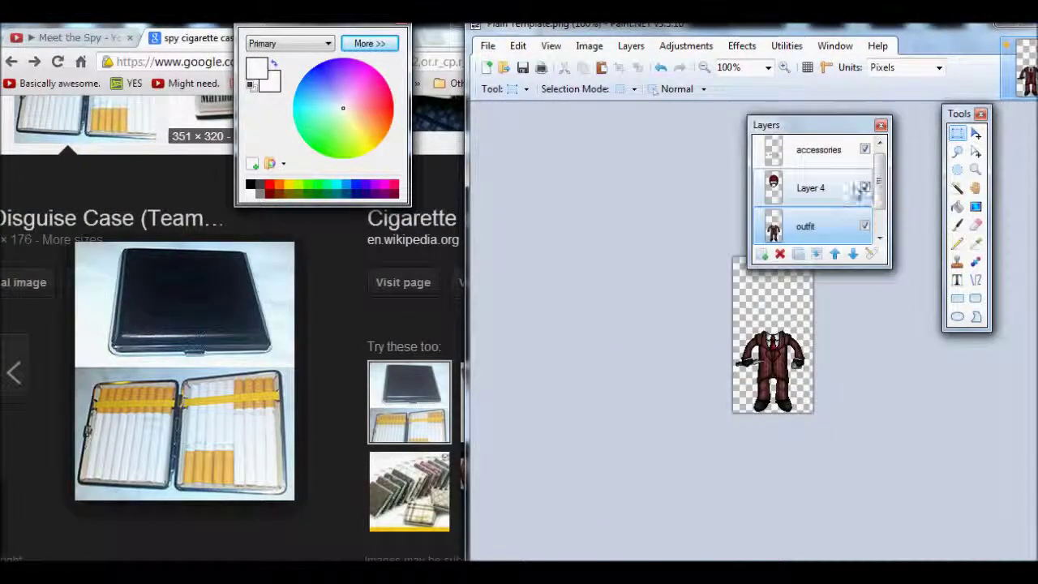
Step: Rename Layer 4 as head and move the Background layer above the outfit layer
double_click(811, 188)
text(head)
key(Return)
scroll(811, 203, down, 1)
click(819, 225)
click(834, 254)
key(ctrl+plus)
key(ctrl+plus)
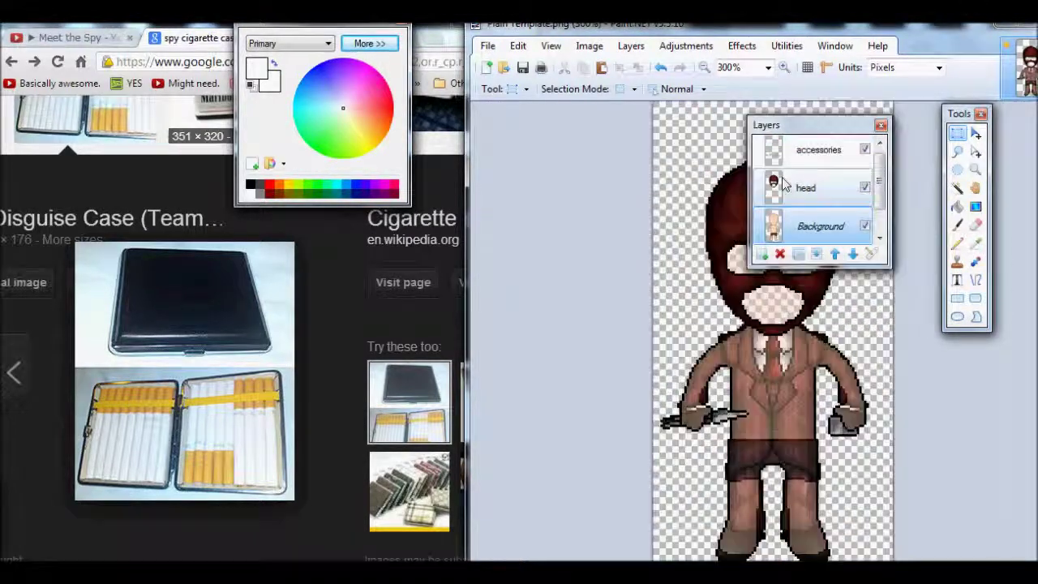
Step: Select the jacket and arms on the outfit layer with Rectangle Select and cut them out for a separate layer
drag(641, 285, 948, 435)
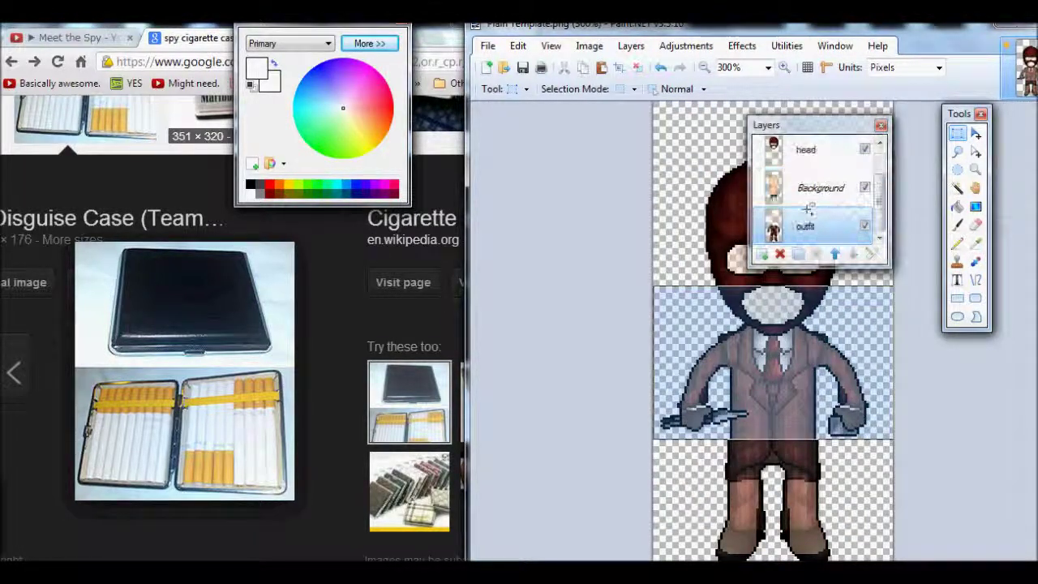
key(Delete)
click(819, 188)
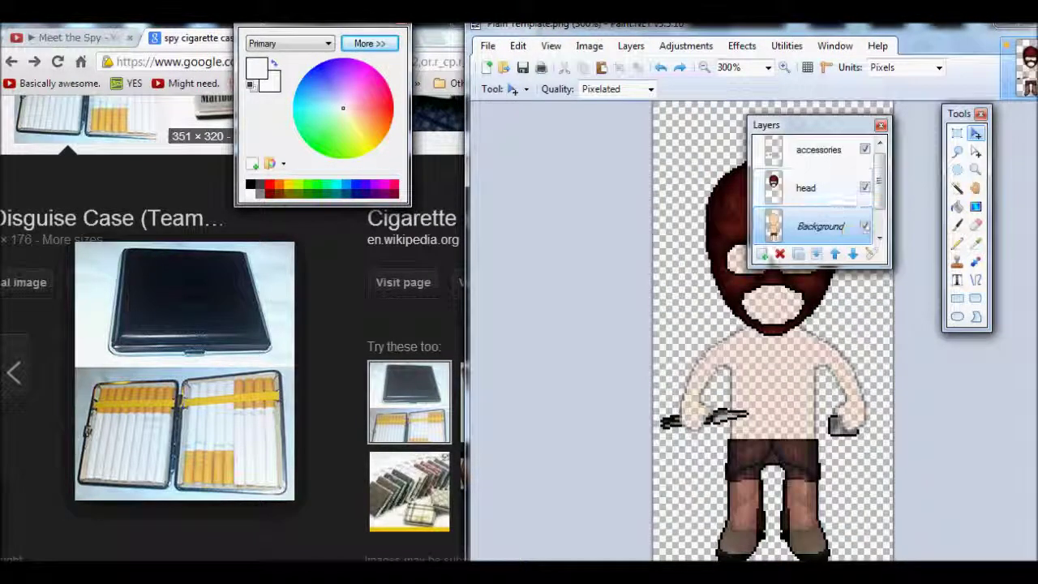
Step: Name the separated jacket layer shirt and the remaining lower outfit layer pants
scroll(811, 187, down, 1)
double_click(803, 195)
text(shirt)
key(Return)
double_click(805, 230)
text(pants)
key(Return)
scroll(819, 187, up, 1)
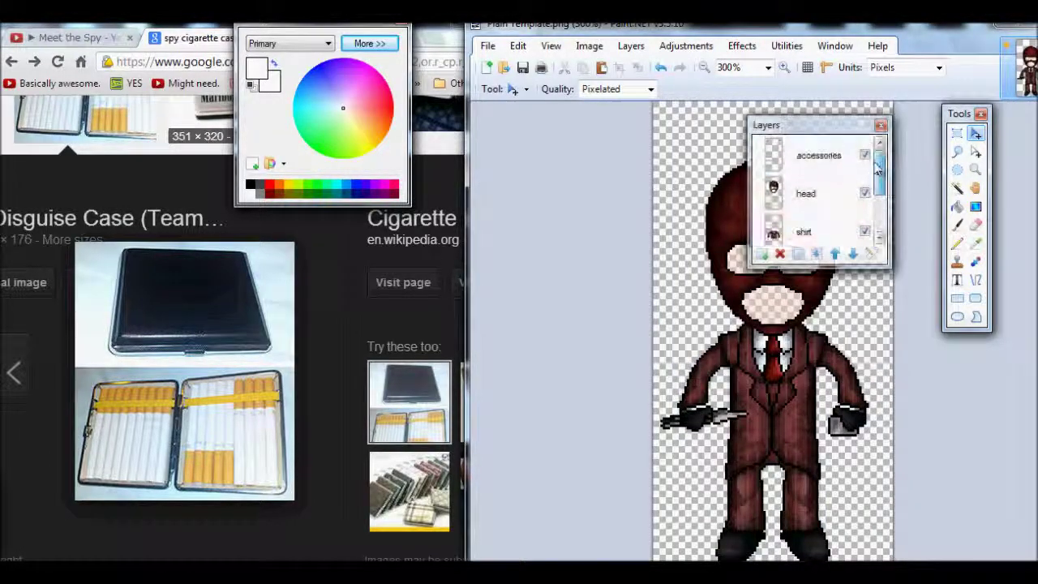
scroll(819, 187, down, 1)
scroll(762, 274, up, 2)
Step: Add a new layer and draw a black eye and slanted eyebrow in one mask eye opening with 1-pixel Line/Curve strokes
click(762, 254)
click(511, 89)
click(521, 441)
drag(779, 125, 504, 183)
click(249, 184)
mouse_move(707, 173)
mouse_down()
mouse_move(727, 193)
mouse_move(683, 136)
mouse_up()
scroll(738, 244, up, 2)
key(s)
key(o)
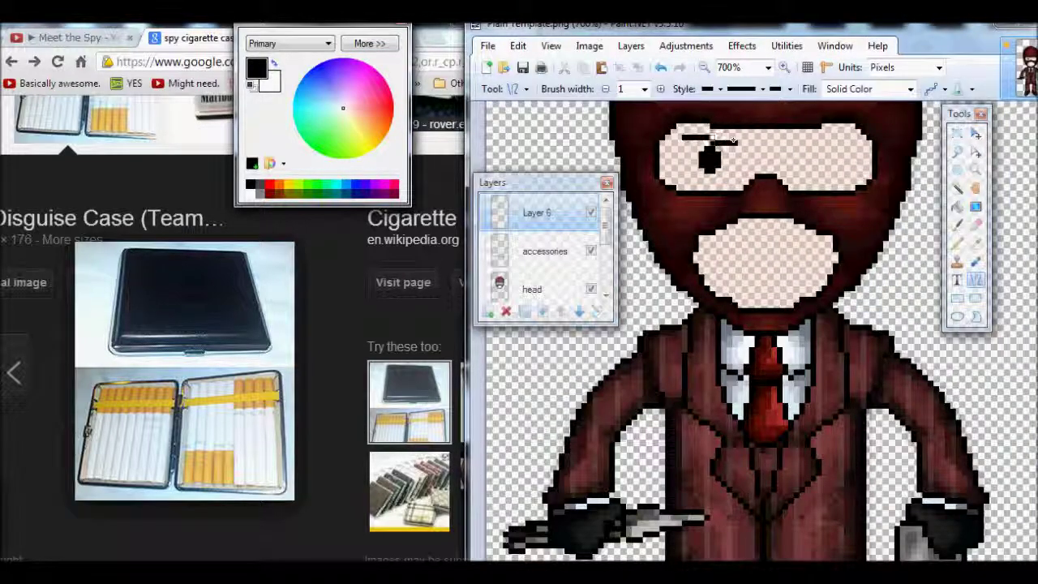
scroll(762, 324, up, 3)
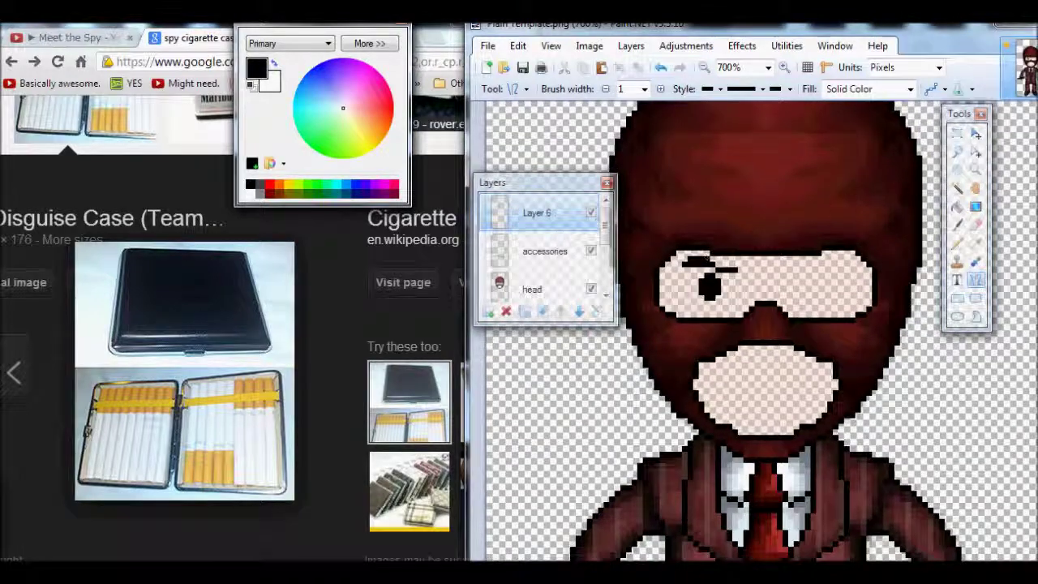
Step: Rename Layer 6 as face and place a mirrored copy of the eye and eyebrow in the mask's other eye opening
key(s)
drag(672, 267, 762, 329)
key(ctrl+c)
key(ctrl+v)
double_click(536, 212)
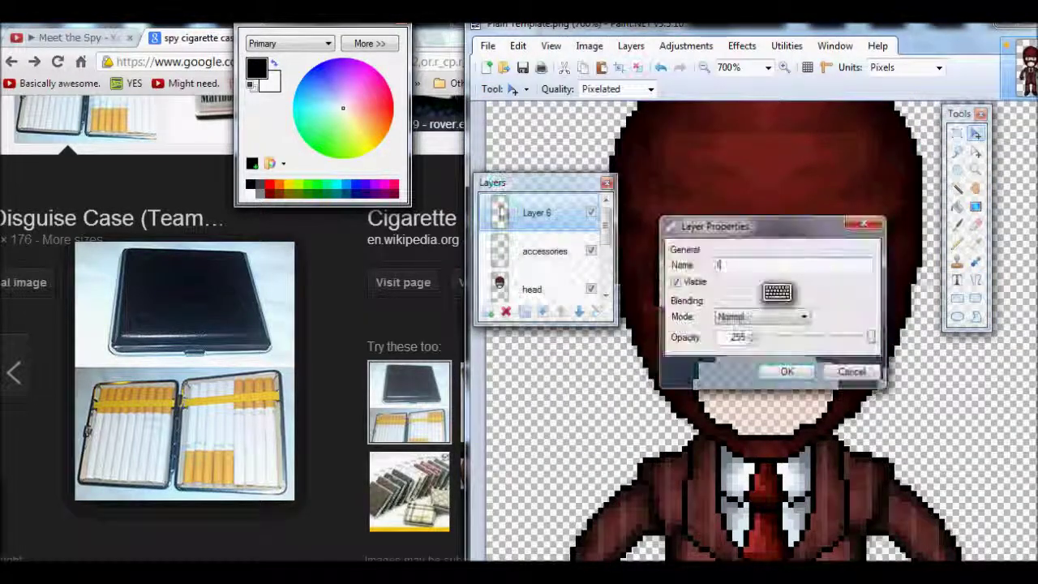
text(face)
key(Return)
key(ctrl+b)
click(589, 46)
click(613, 132)
scroll(762, 324, up, 3)
Step: Draw half of a black frowning mouth with the Line/Curve tool and mirror a copy to complete it
click(519, 89)
click(529, 428)
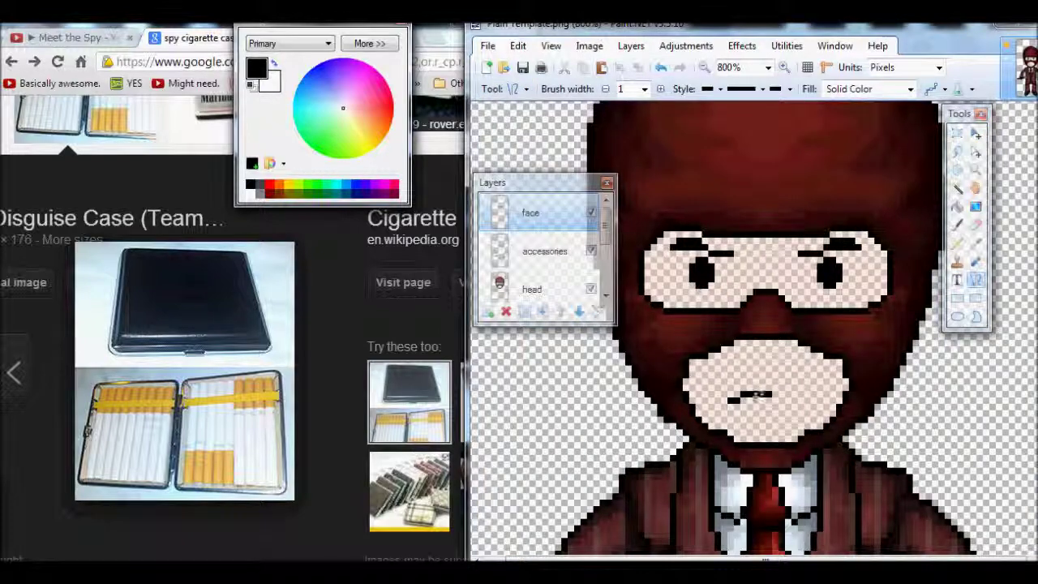
key(s)
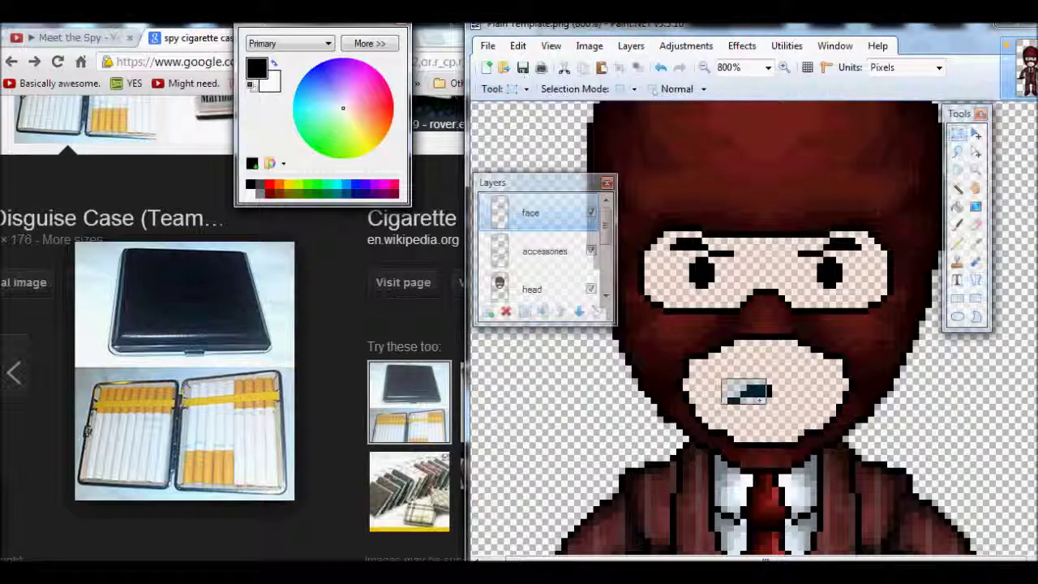
key(m)
click(704, 67)
click(704, 68)
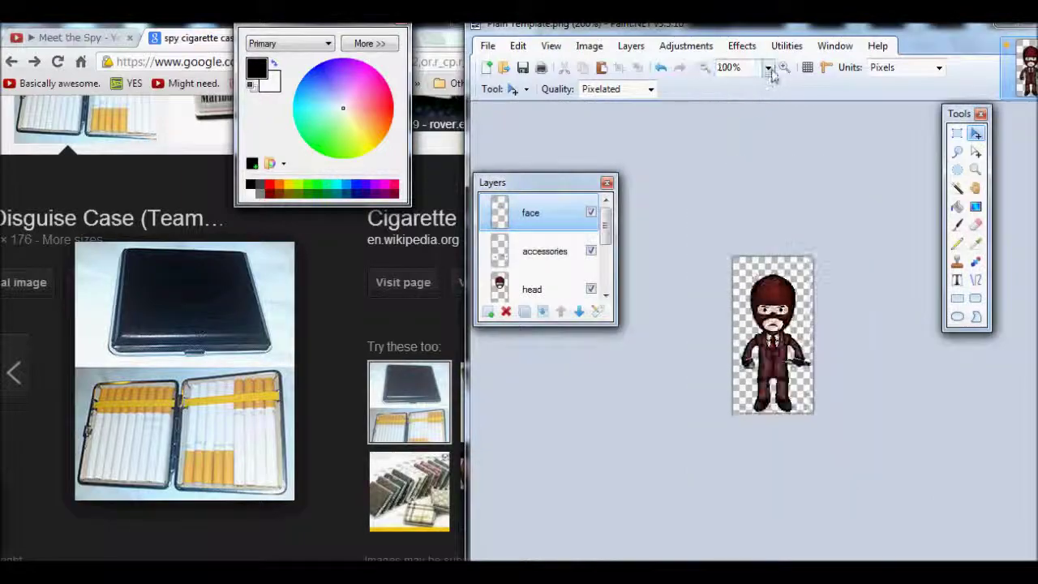
click(784, 67)
key(s)
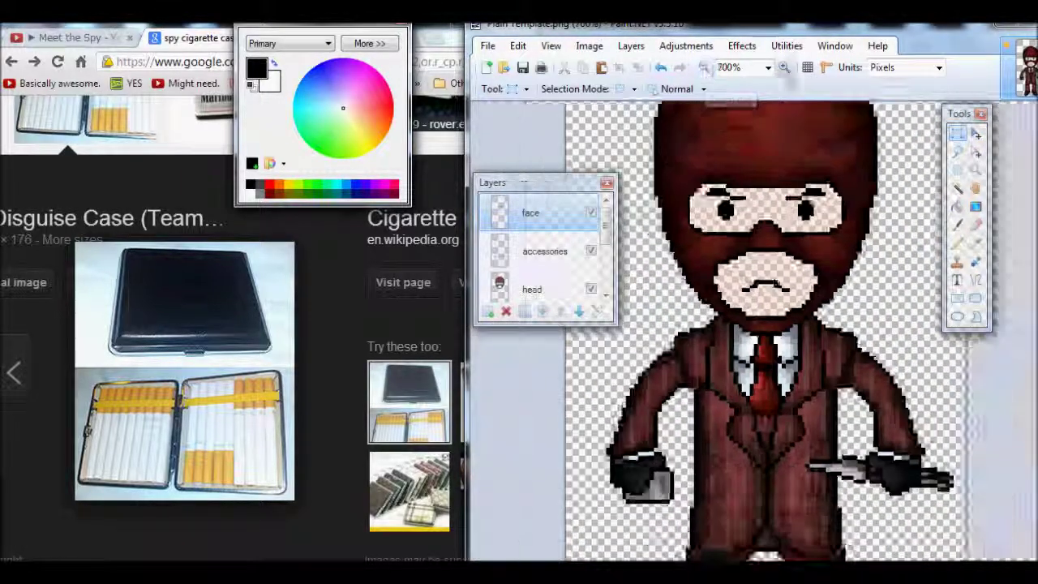
Step: Rework the frown into a flatter mouth by repositioning one half and mirroring it again
click(785, 67)
click(704, 67)
click(703, 67)
click(784, 68)
click(704, 68)
click(704, 67)
key(m)
click(784, 68)
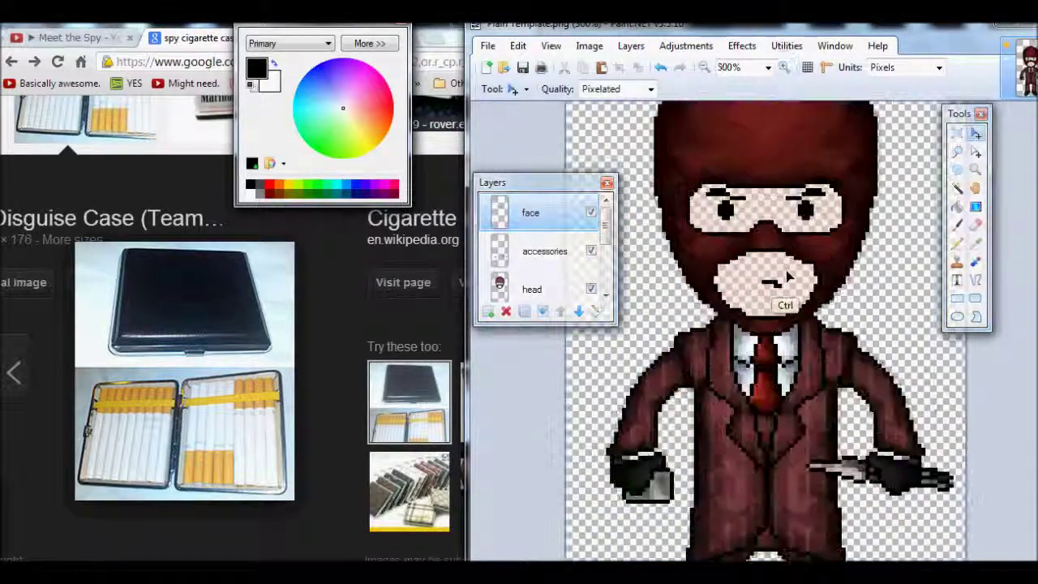
click(704, 68)
click(704, 67)
click(784, 67)
click(784, 67)
click(784, 67)
click(784, 67)
Step: Outline the stubble area around the mouth in black on a new layer, mirroring the line to the other side
click(525, 89)
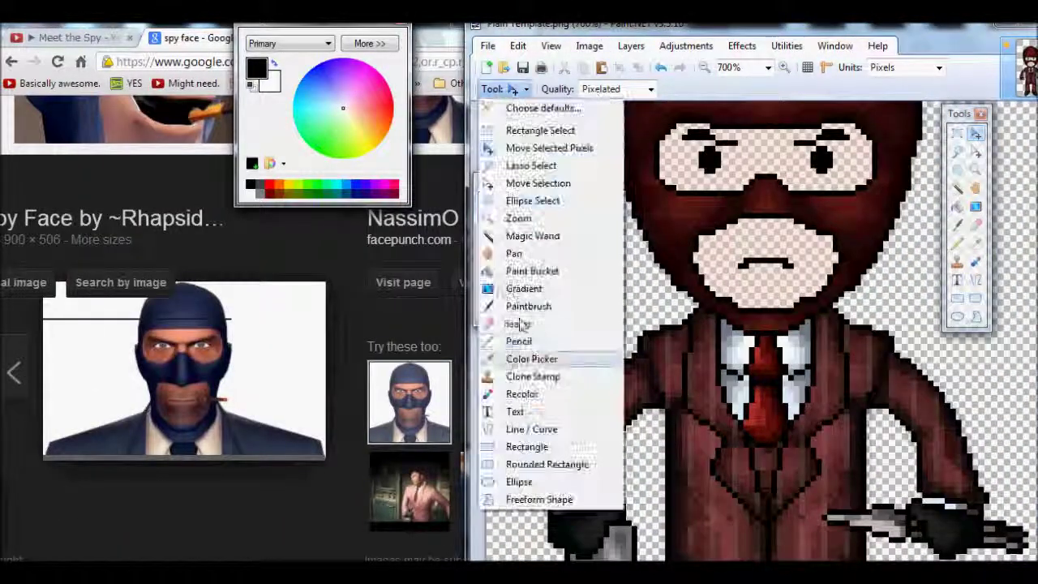
click(533, 340)
click(525, 90)
click(545, 130)
key(m)
click(784, 67)
click(784, 67)
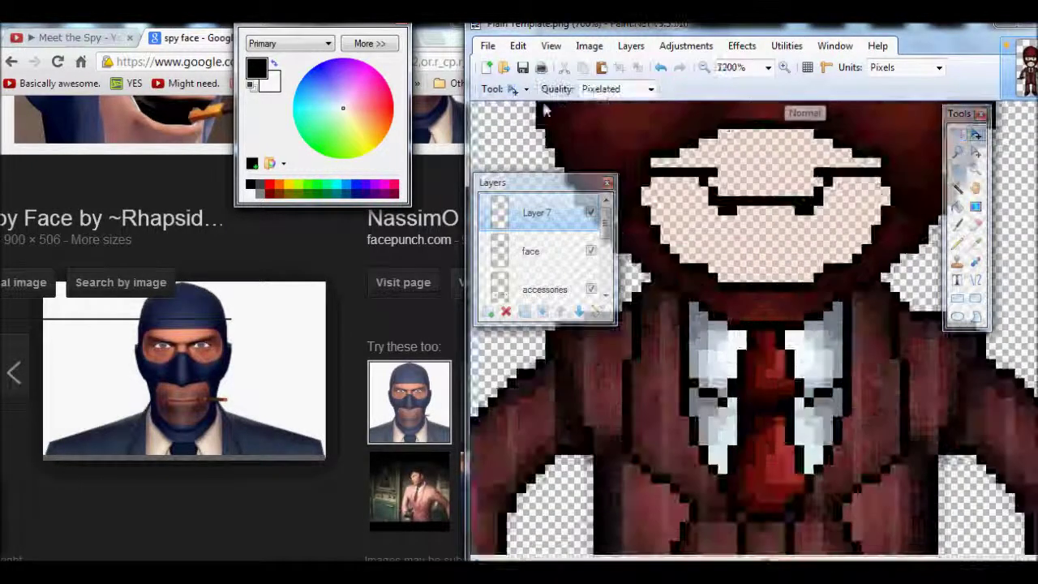
Step: Try selecting the mouth opening around the stubble outline with the Magic Wand at 0% tolerance
click(525, 89)
click(533, 169)
click(689, 170)
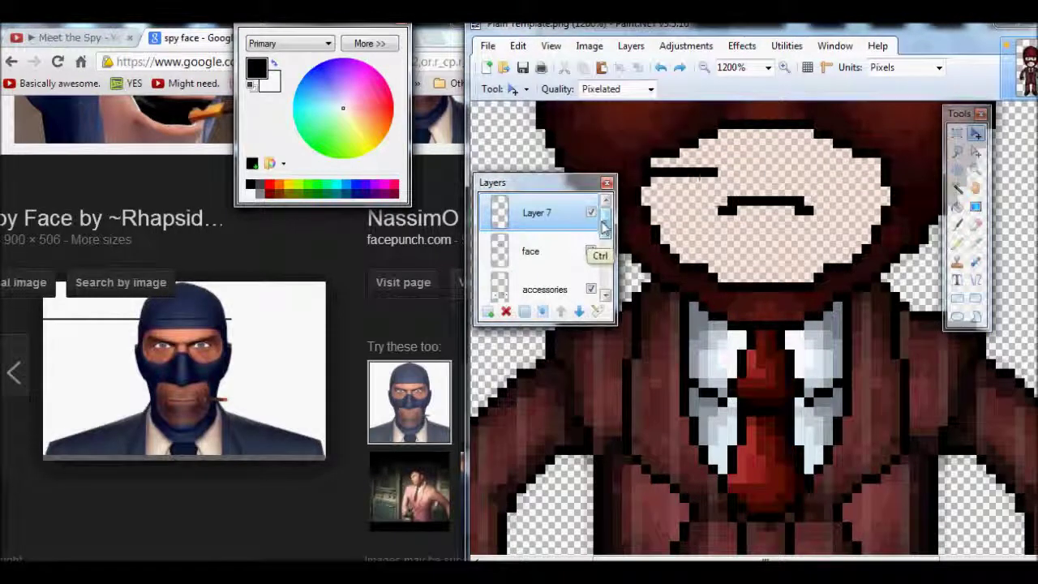
click(525, 89)
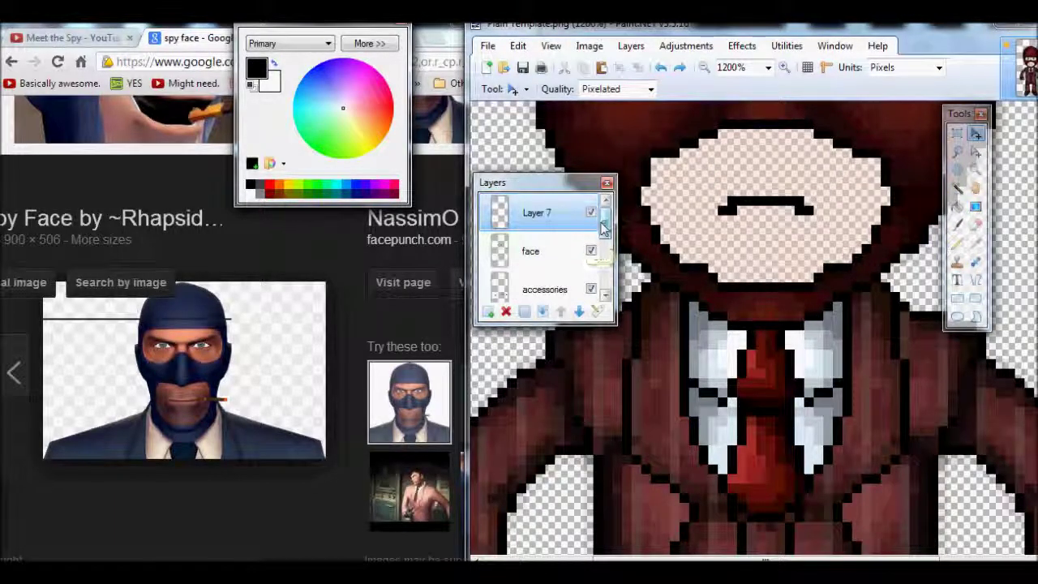
key(ctrl+z)
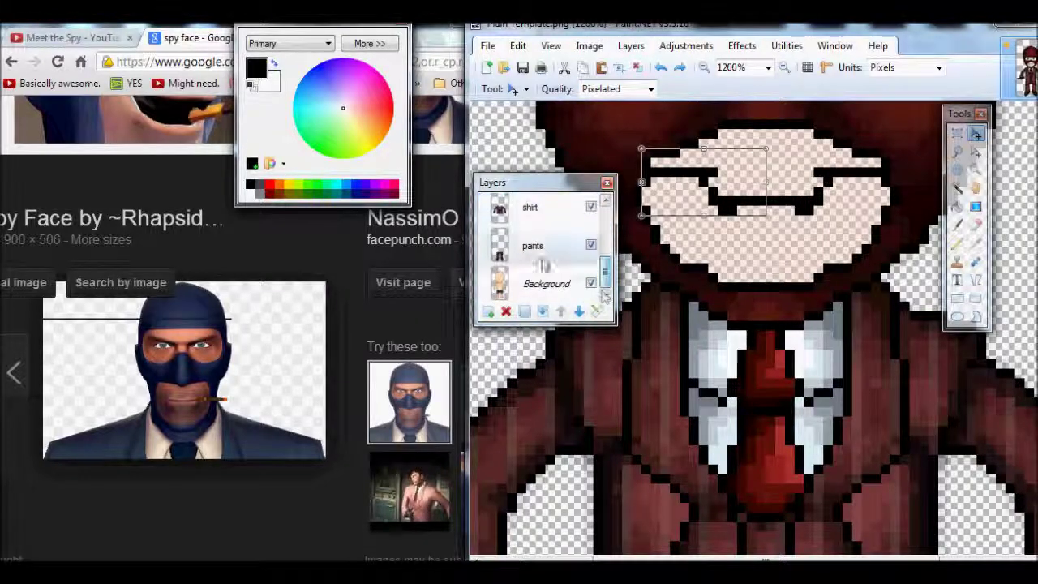
click(525, 89)
click(521, 271)
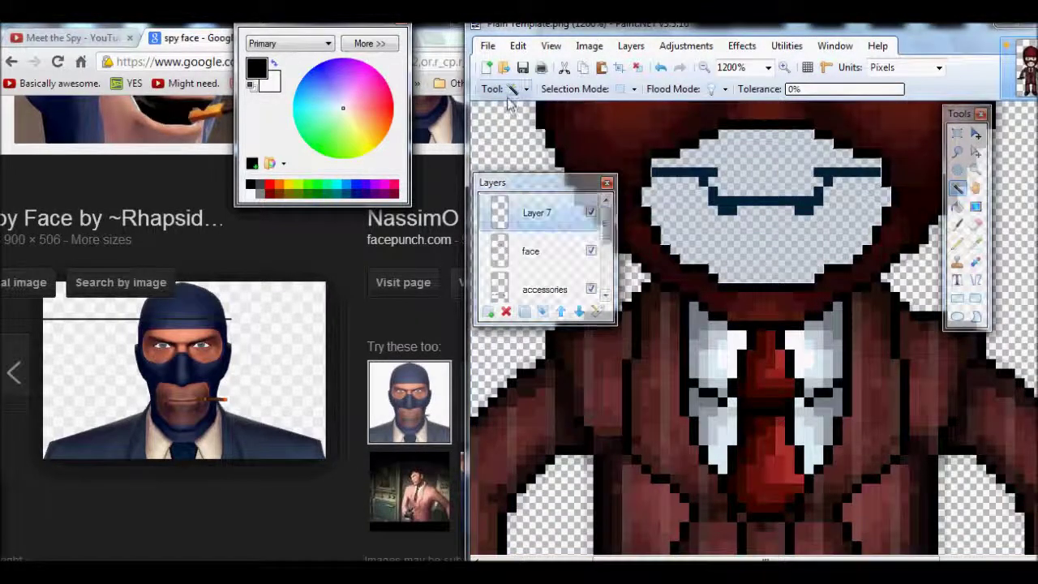
click(672, 214)
key(ctrl+z)
Step: Fill the outlined stubble area on Layer 7 with black using the Paint Bucket at 0% tolerance
click(525, 90)
click(527, 340)
key(f)
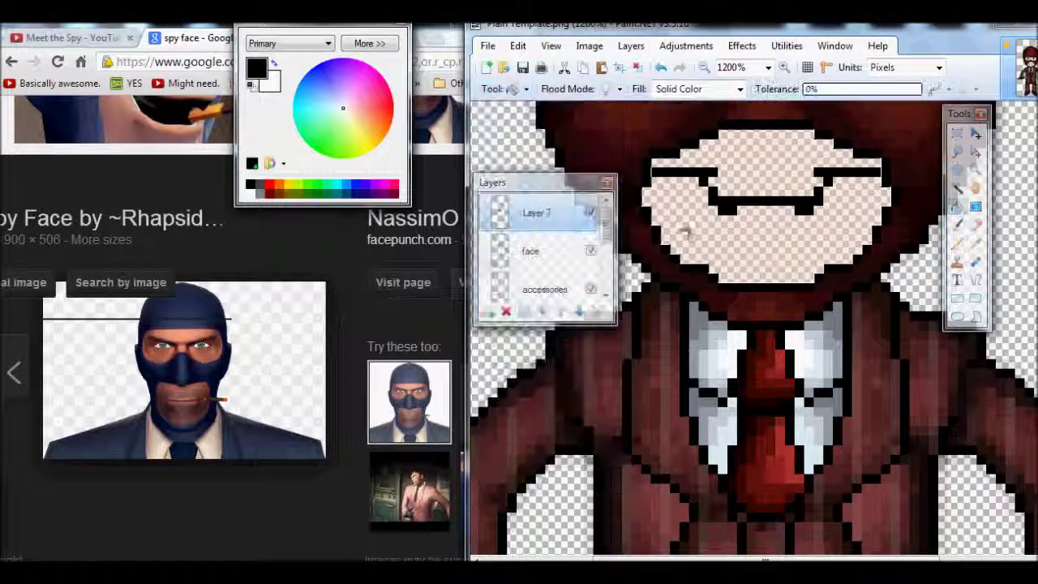
click(704, 67)
click(703, 67)
click(704, 67)
click(784, 67)
click(784, 67)
click(784, 67)
Step: Lower Layer 7's opacity to turn the black fill into translucent stubble
click(526, 89)
click(556, 130)
click(704, 68)
click(704, 67)
key(F4)
drag(719, 193, 649, 193)
click(631, 228)
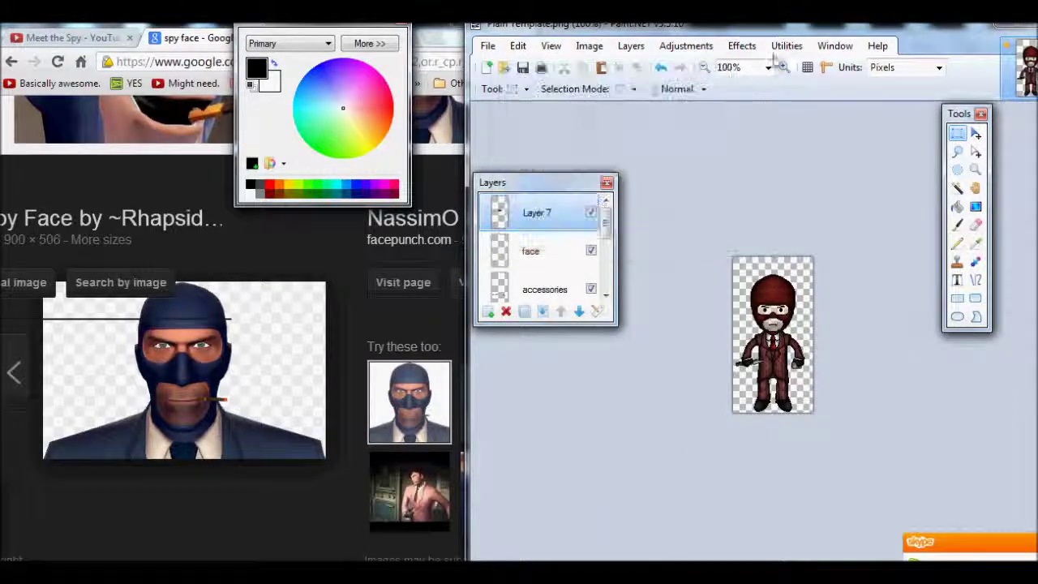
Step: Refine the stubble shading around the mouth and combine it with the face layer
click(785, 67)
click(784, 68)
click(505, 311)
click(785, 67)
click(784, 67)
click(785, 67)
click(784, 68)
drag(892, 191, 845, 246)
click(845, 246)
Step: Paint a black shadow along the lower chin edge and mirror a copy to the other side
click(519, 89)
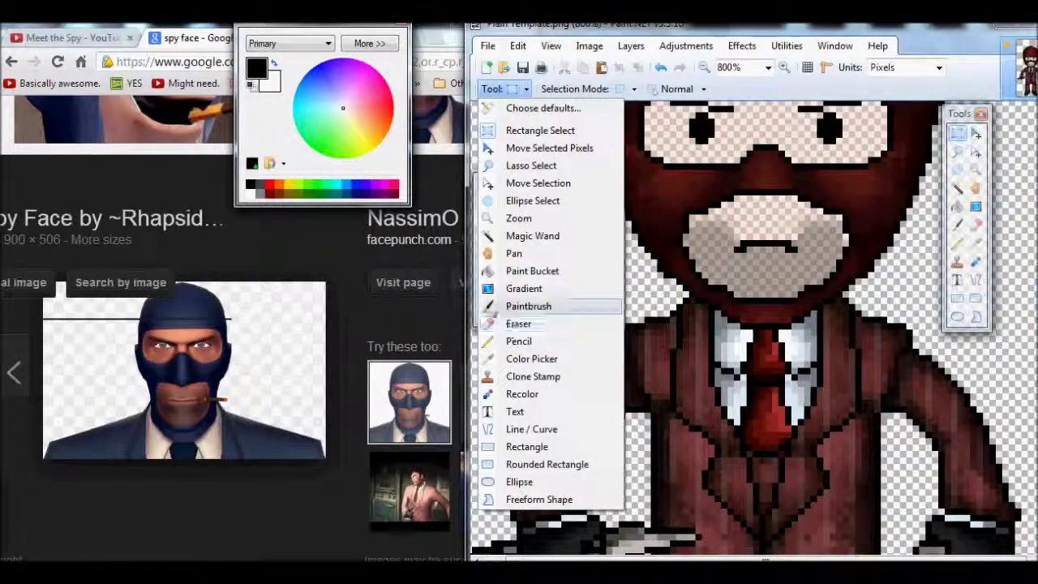
click(528, 303)
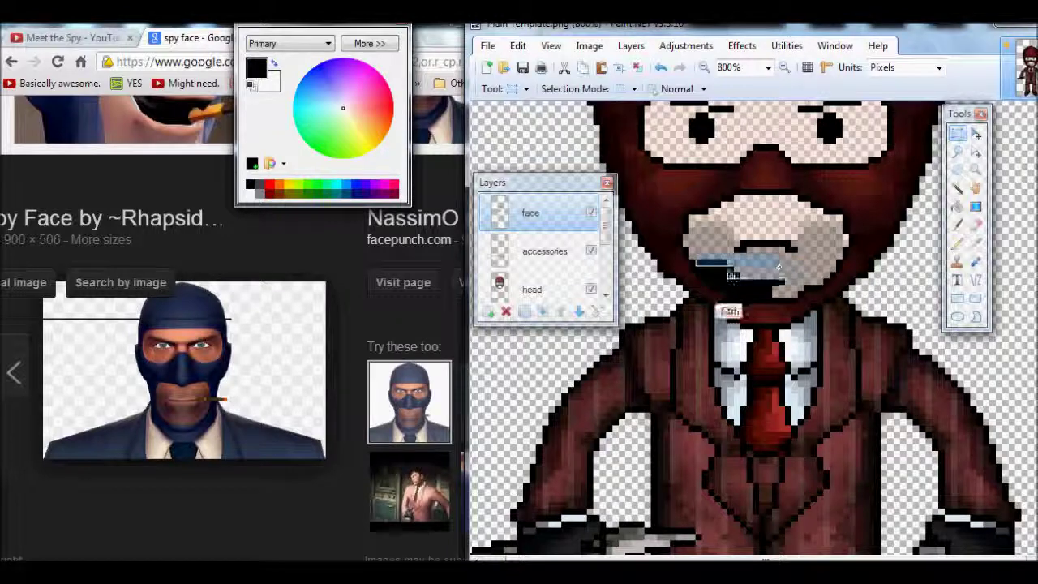
key(m)
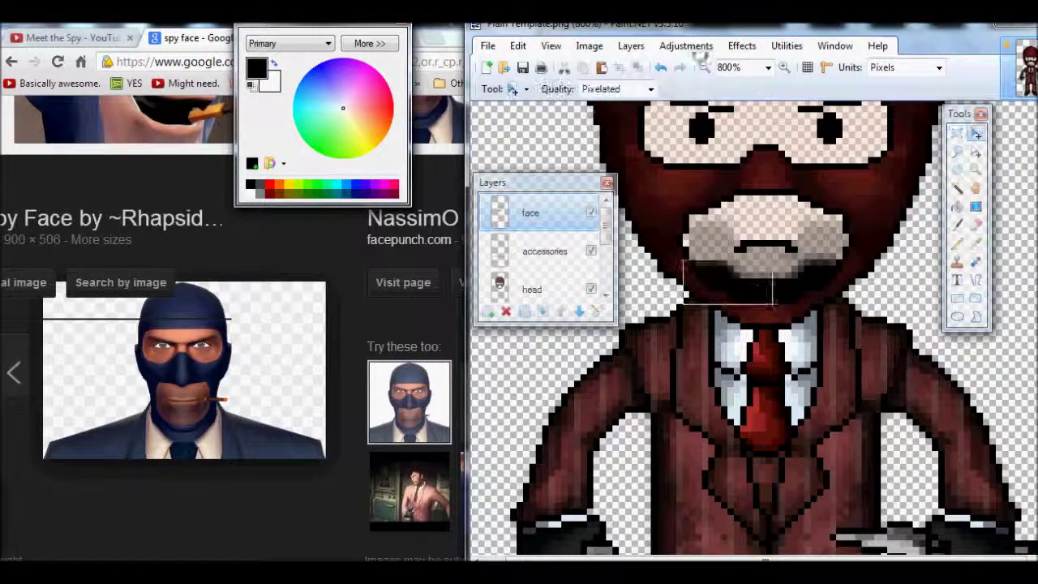
Step: Try lowering the face layer's opacity to soften the chin shadow
click(703, 67)
click(703, 67)
click(703, 67)
key(F4)
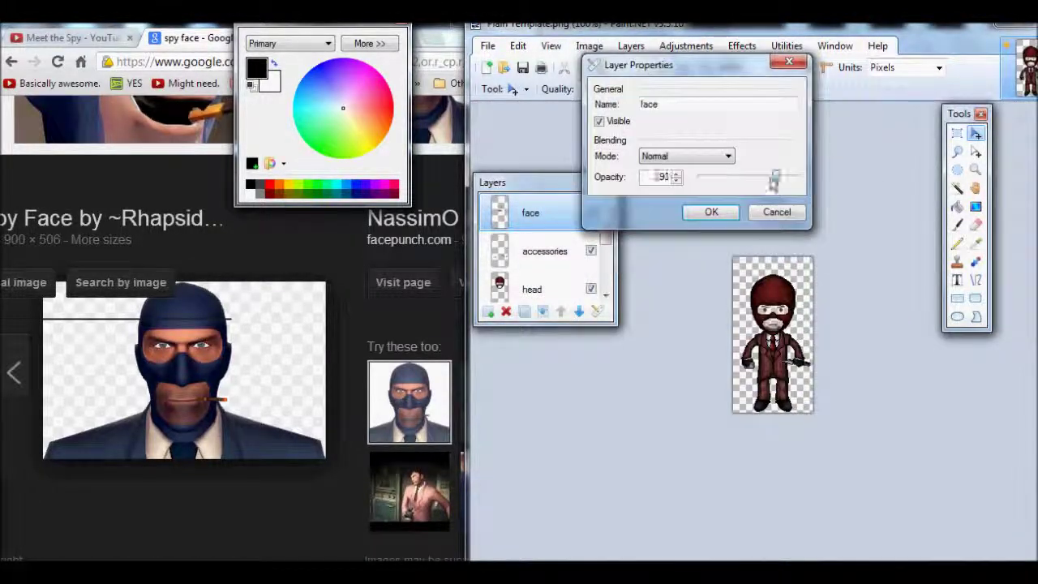
key(Return)
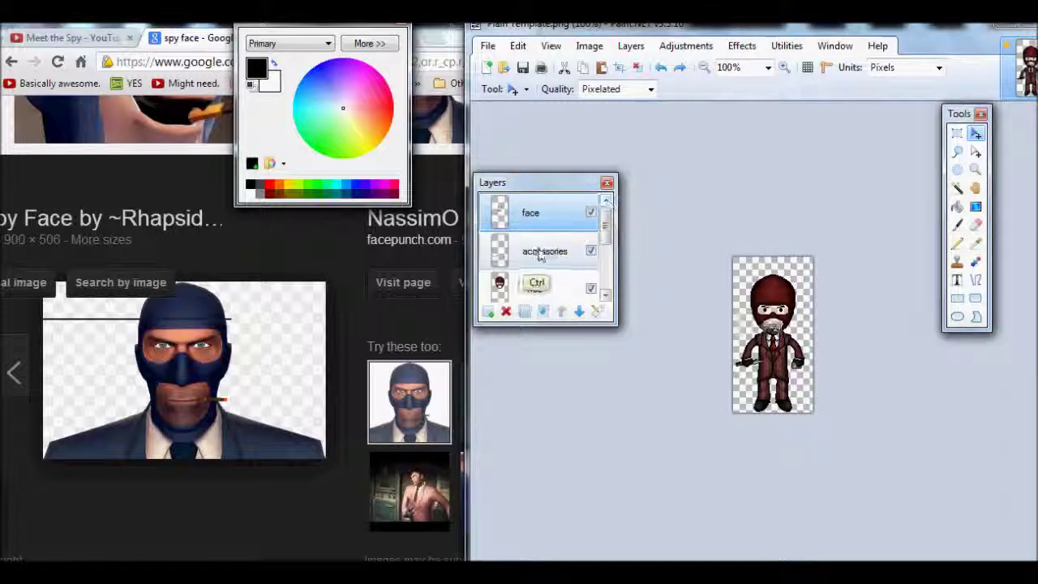
Step: Add a new layer above face for the chin shadow and flip the image horizontally to work on both sides
key(ctrl+shift+n)
click(589, 46)
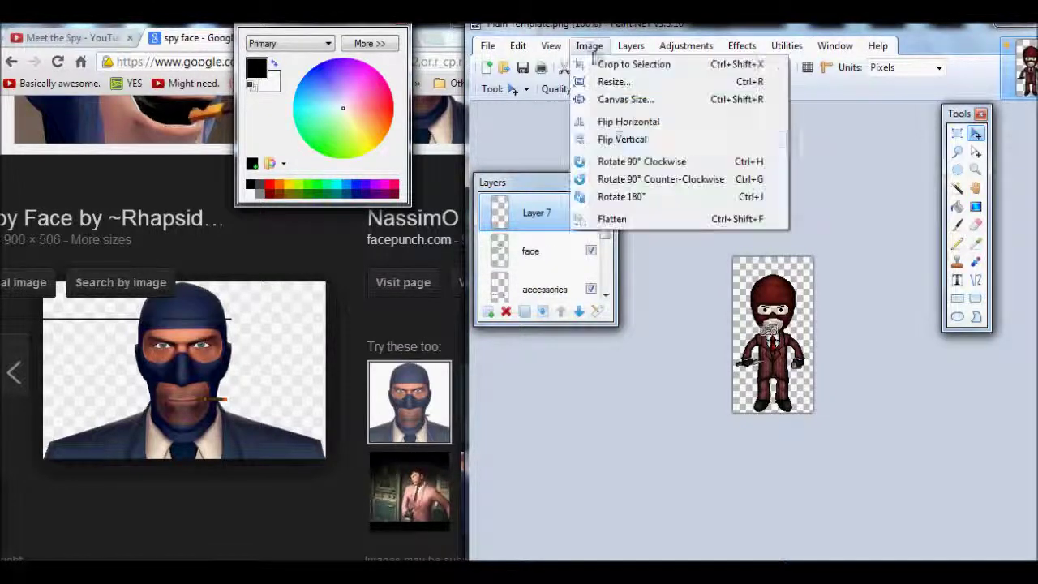
click(767, 67)
click(774, 98)
click(703, 68)
click(703, 68)
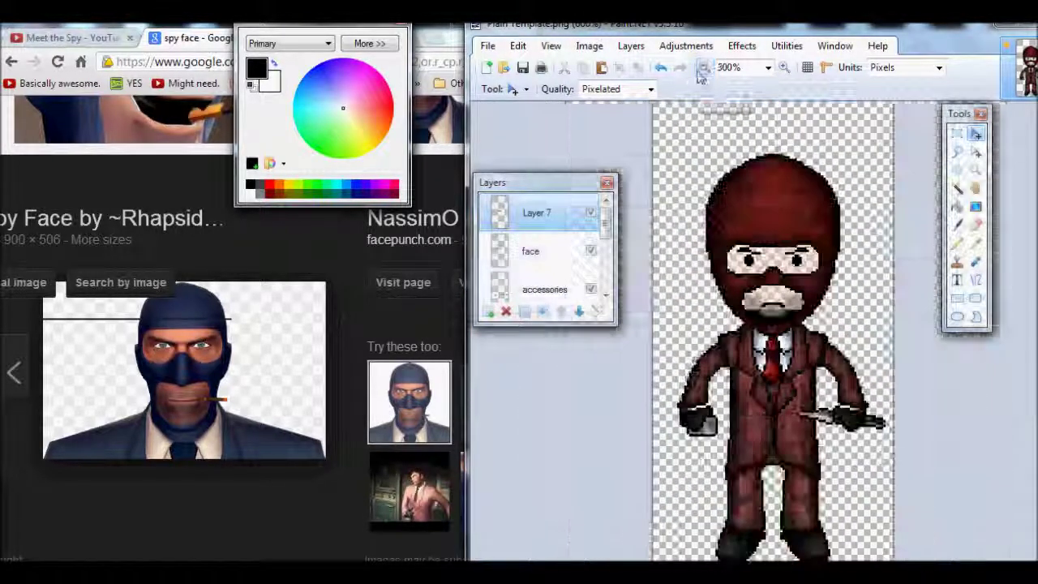
click(703, 67)
Step: Reduce Layer 7's opacity so the lower chin shadow blends with the stubble
double_click(550, 213)
drag(707, 204, 686, 89)
drag(831, 197, 778, 201)
click(747, 232)
click(767, 67)
click(774, 98)
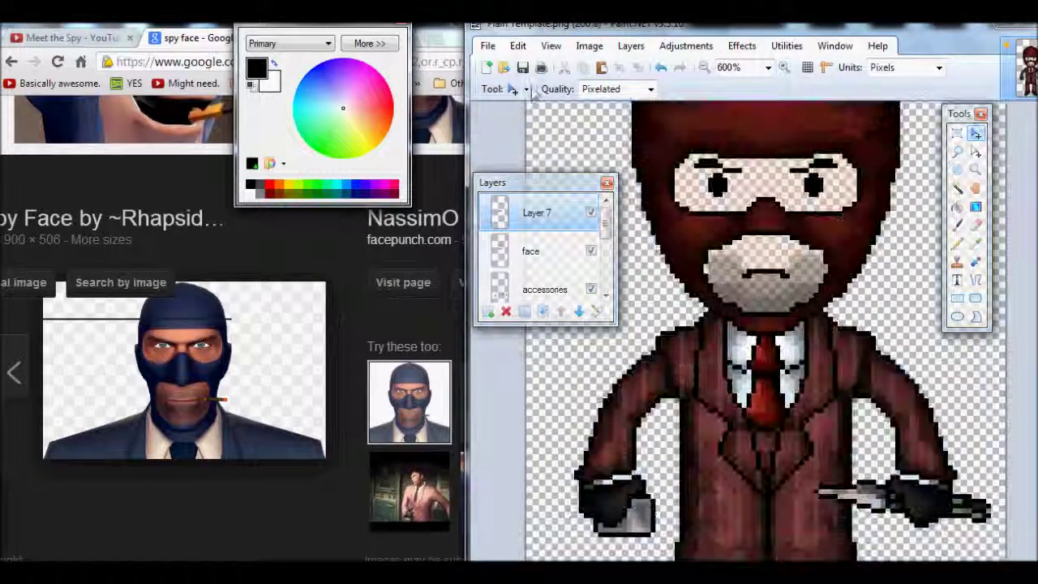
Step: Merge Layer 7 into the face layer and marquee-select the upper part of the mouth area
key(s)
click(784, 67)
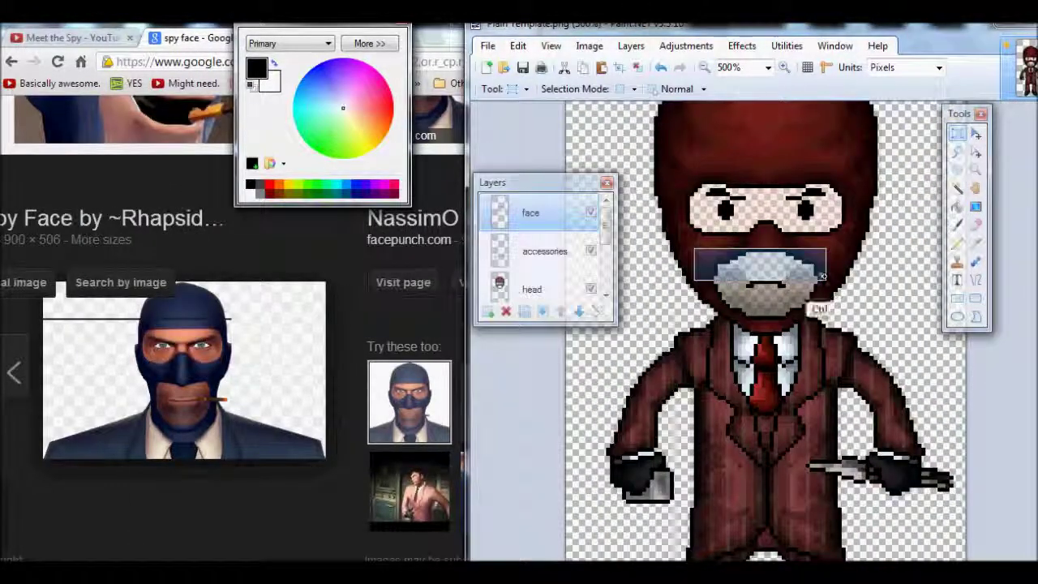
click(704, 68)
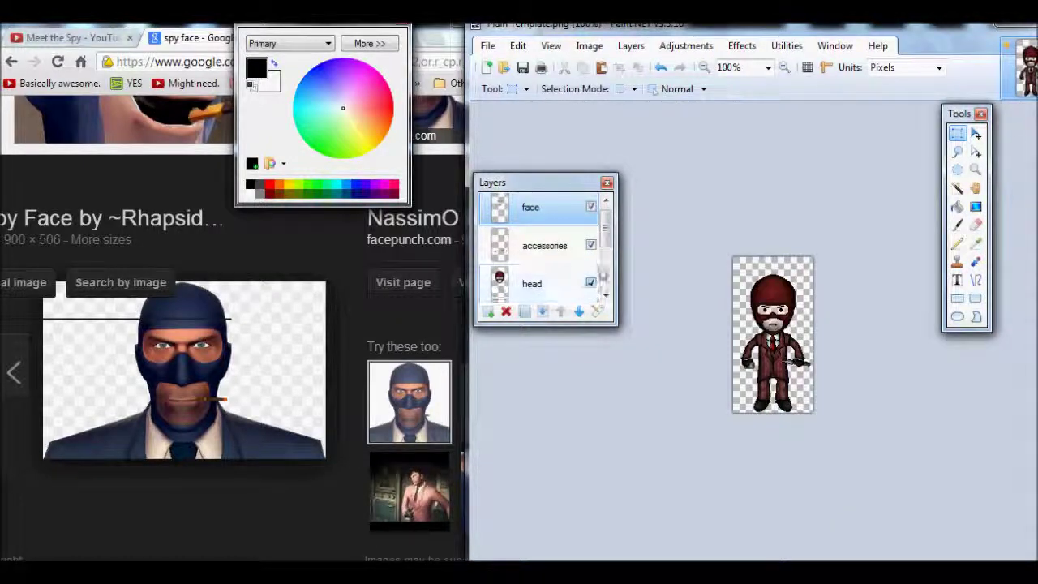
Step: On a new layer above face, draw black shading lines over the eyes and mirror them to the opposite eye
click(784, 67)
click(784, 67)
click(499, 88)
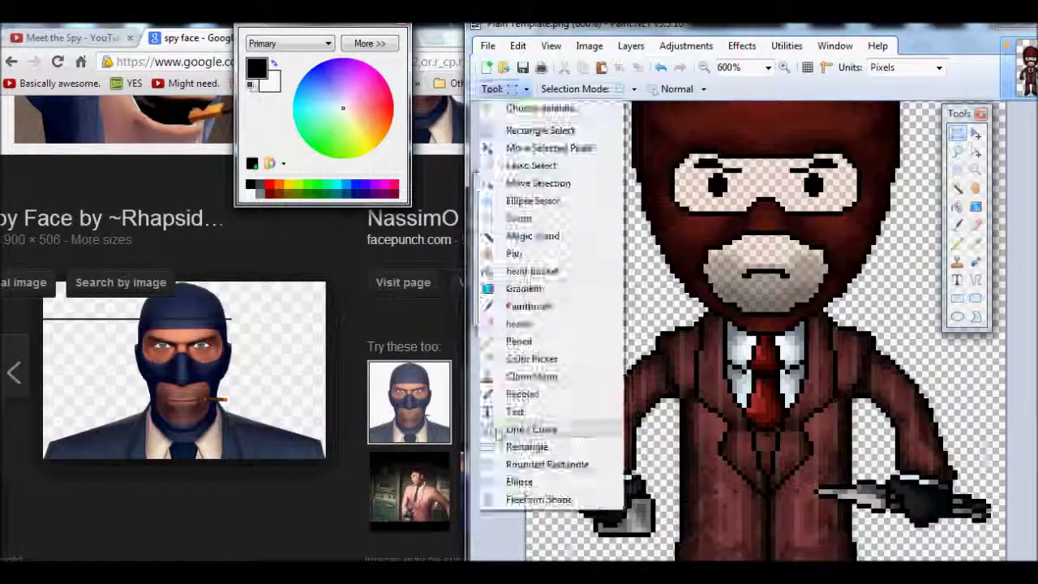
click(535, 428)
key(ctrl+shift+n)
key(s)
drag(736, 173, 660, 143)
key(m)
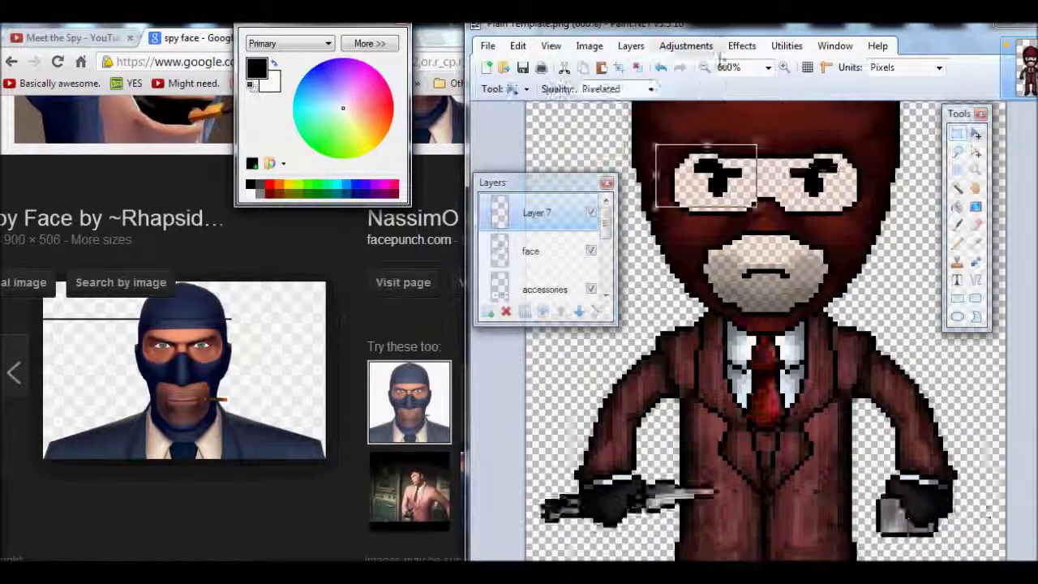
Step: Lower Layer 7's opacity to about 105 to soften the eye shading
click(704, 67)
click(704, 67)
key(F4)
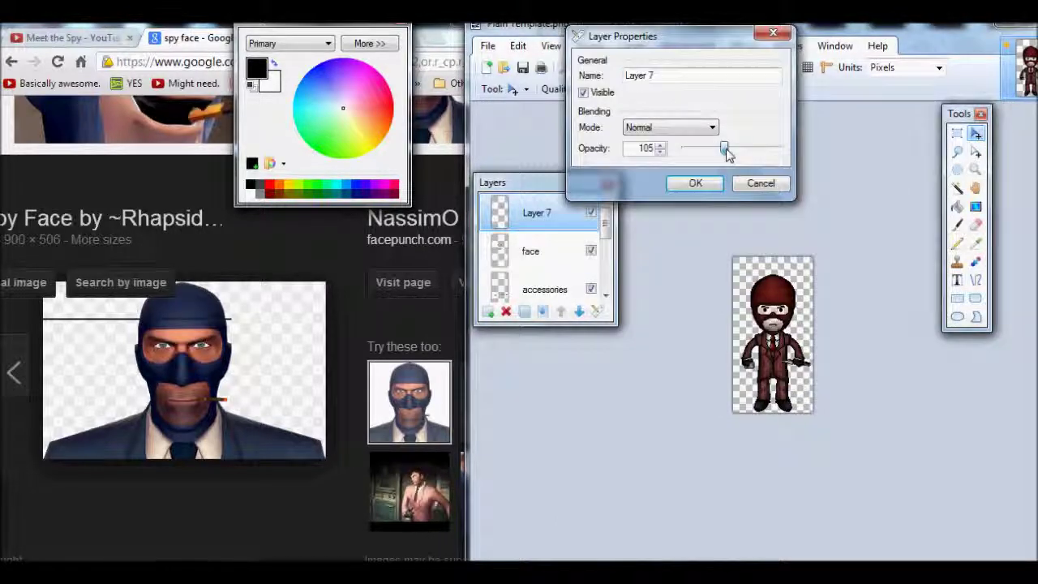
click(695, 183)
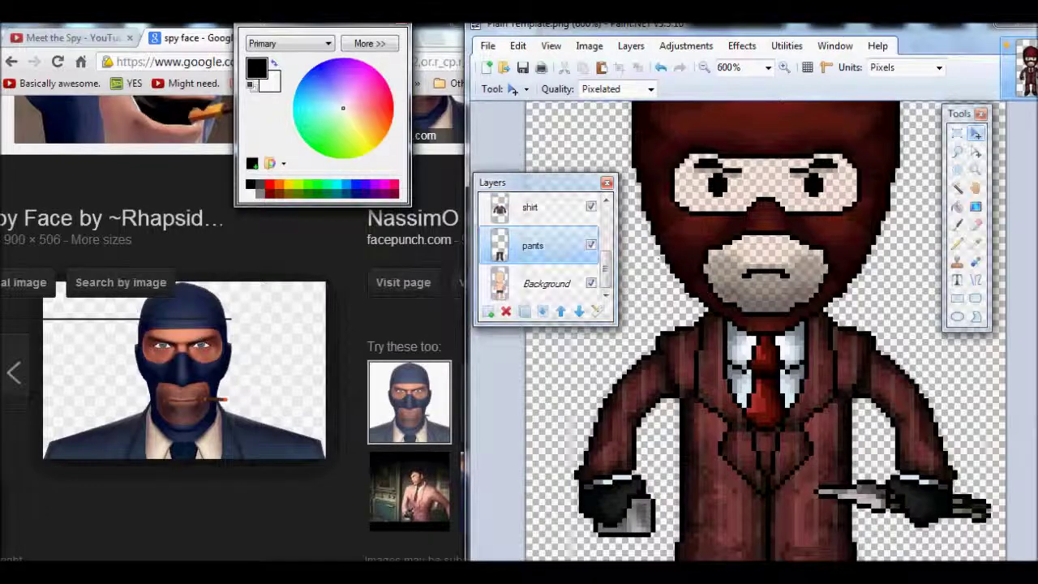
Step: On a new layer above pants, draw white highlight lines down one trouser leg and mirror them on the other
click(511, 89)
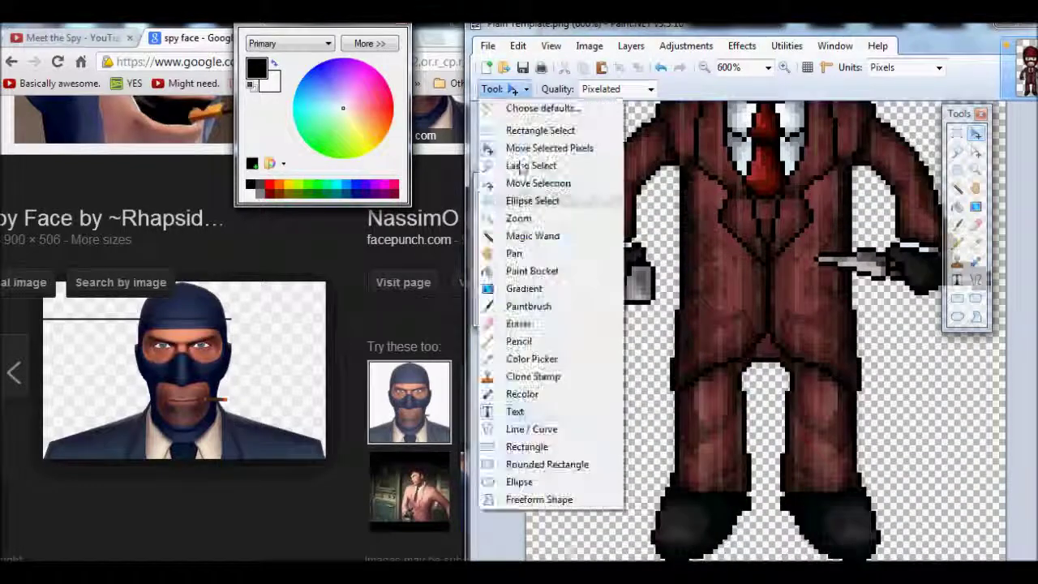
click(531, 429)
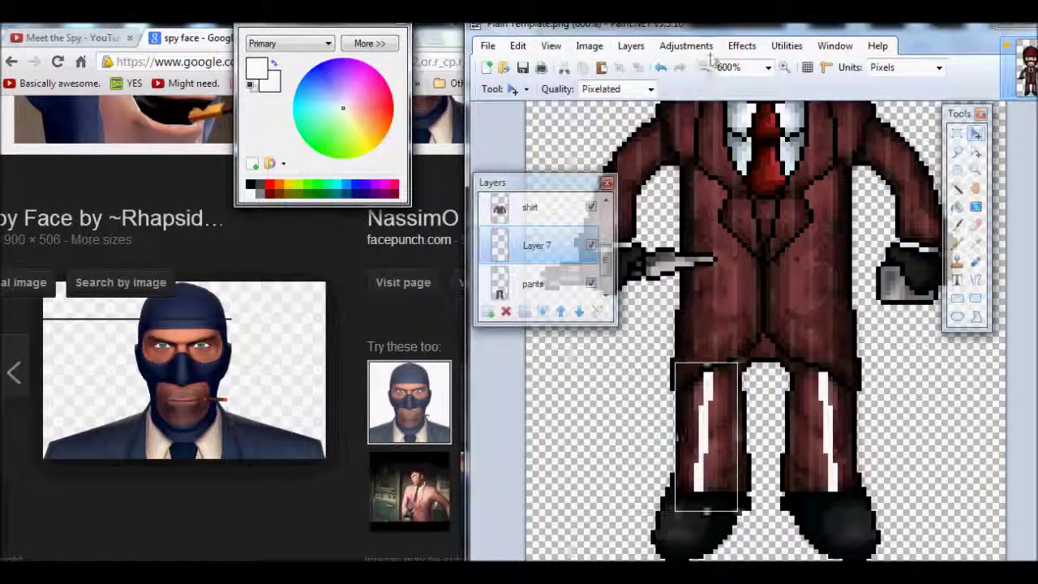
Step: Reduce Layer 7's opacity so the white trouser highlights blend with the fabric
click(755, 67)
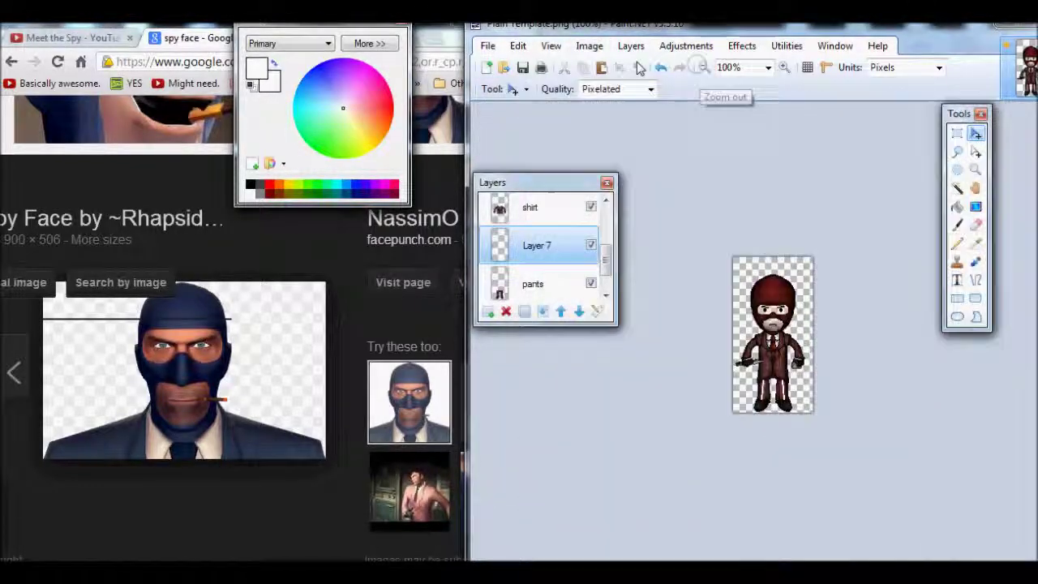
double_click(536, 245)
drag(713, 243, 668, 79)
drag(781, 192, 744, 192)
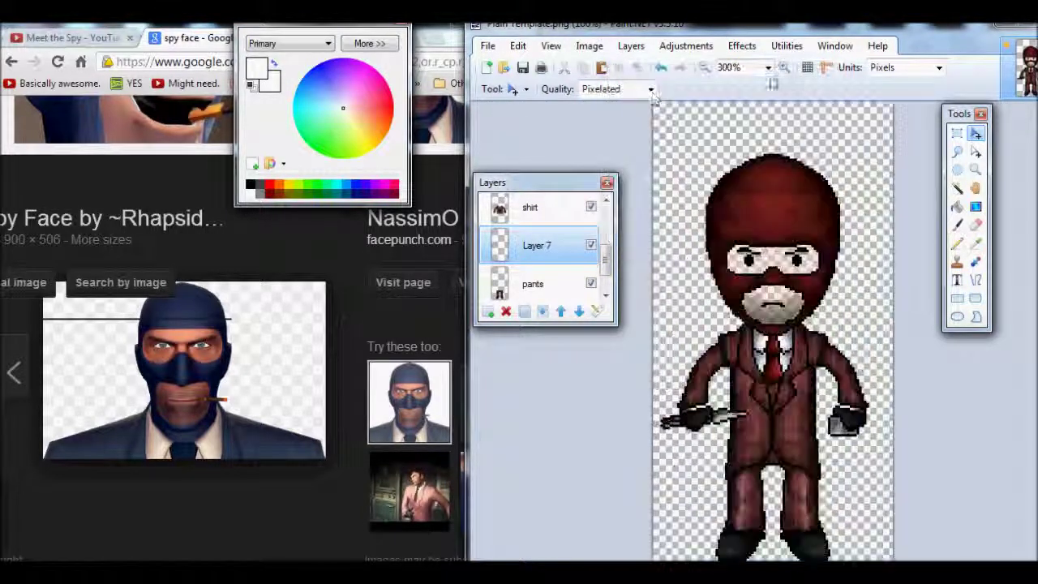
Step: Marquee-select the highlight area near the trouser cuff and flip the image horizontally
key(s)
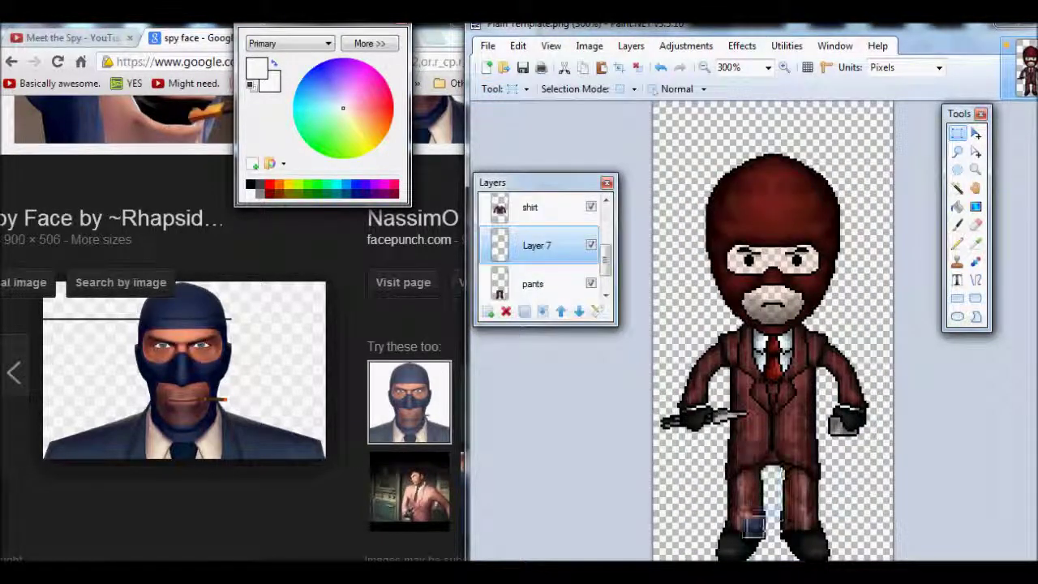
click(589, 45)
click(628, 120)
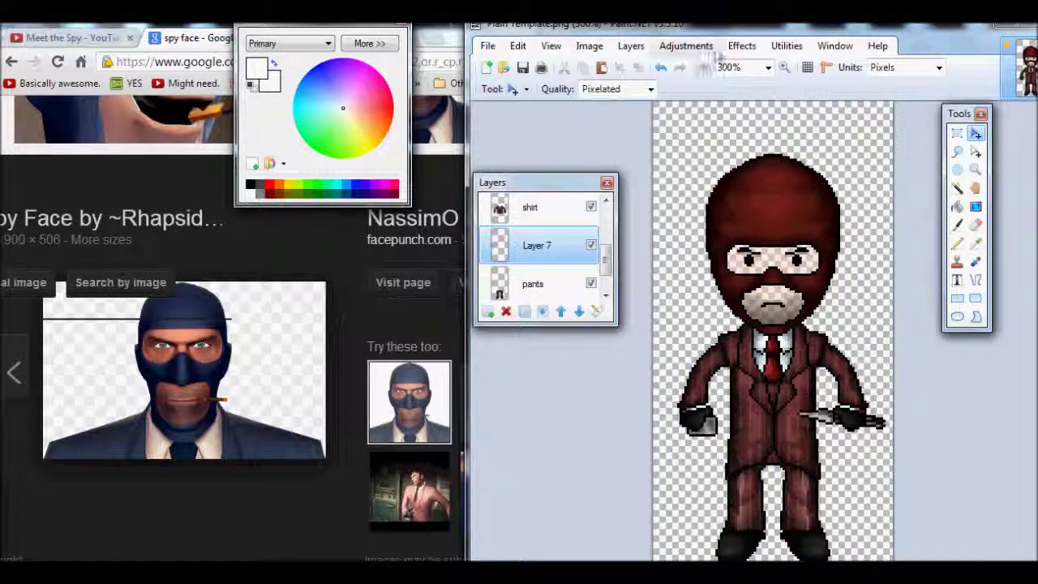
Step: Set the trouser highlight layer's opacity to about 28 and merge it down into the pants layer
click(755, 67)
double_click(537, 245)
drag(714, 225, 651, 86)
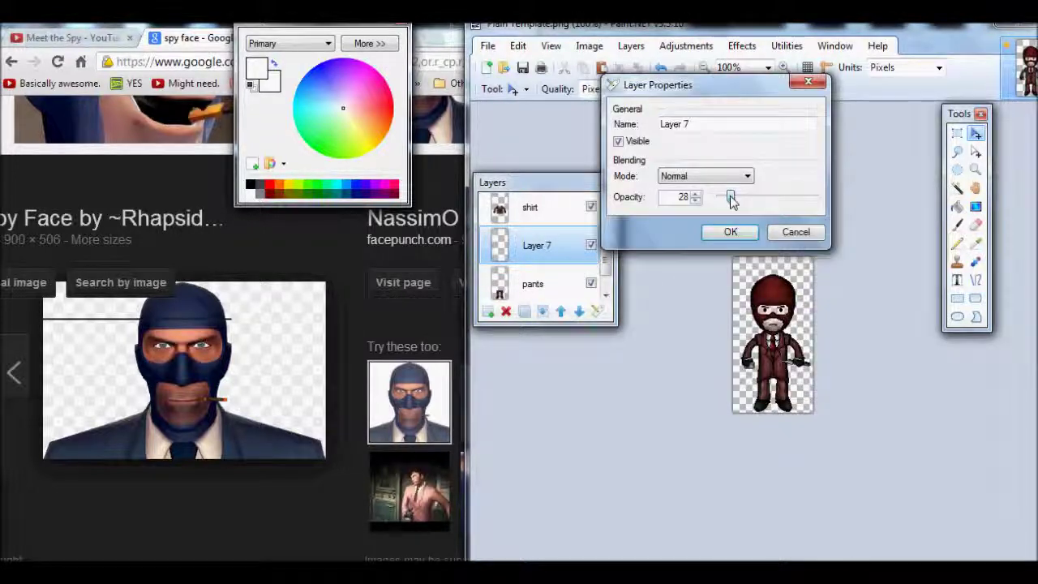
click(729, 229)
key(ctrl+m)
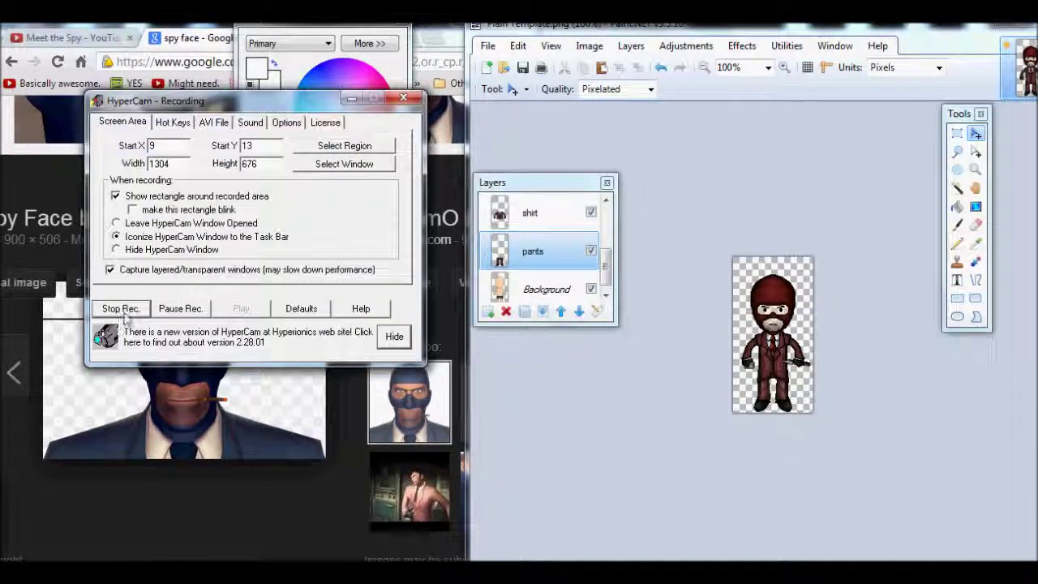